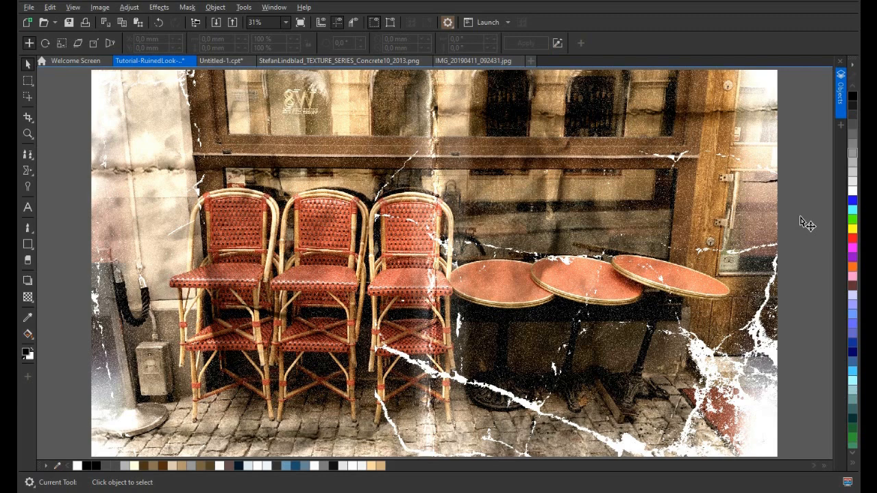
Review the open documents: the finished ruined-look image, the crumpled paper photo, the cracked concrete texture and the original café chairs photo.
{"action": "left_click", "coordinate": [471, 61]}
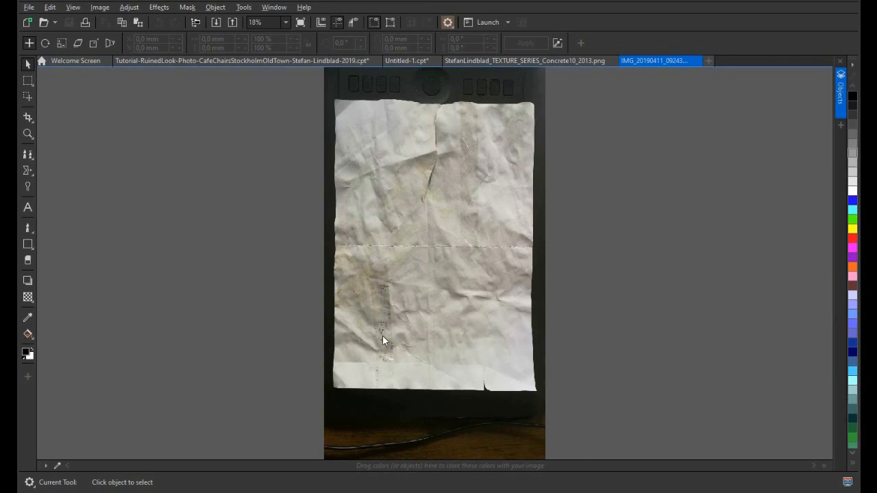
{"action": "left_click", "coordinate": [498, 61]}
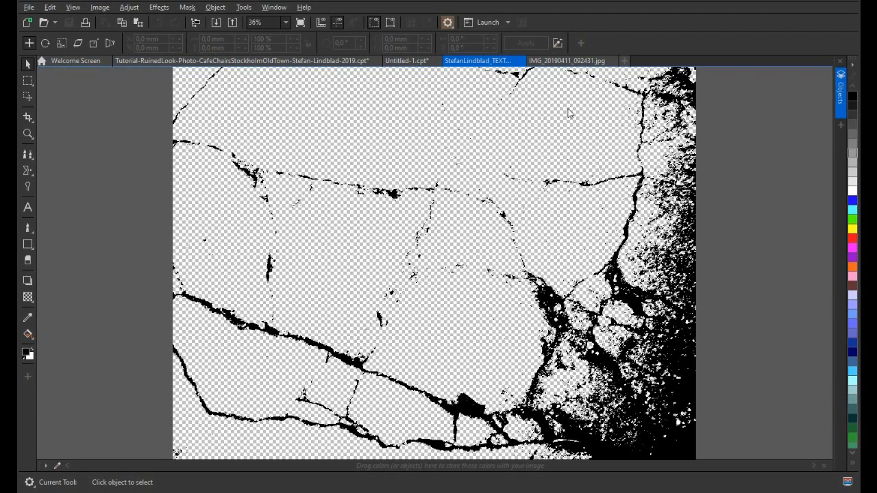
{"action": "left_click", "coordinate": [566, 61]}
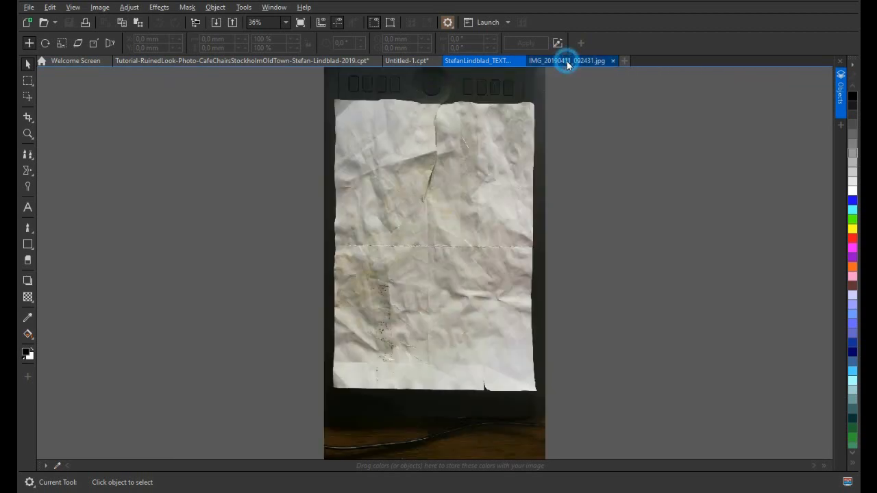
{"action": "left_click", "coordinate": [546, 61]}
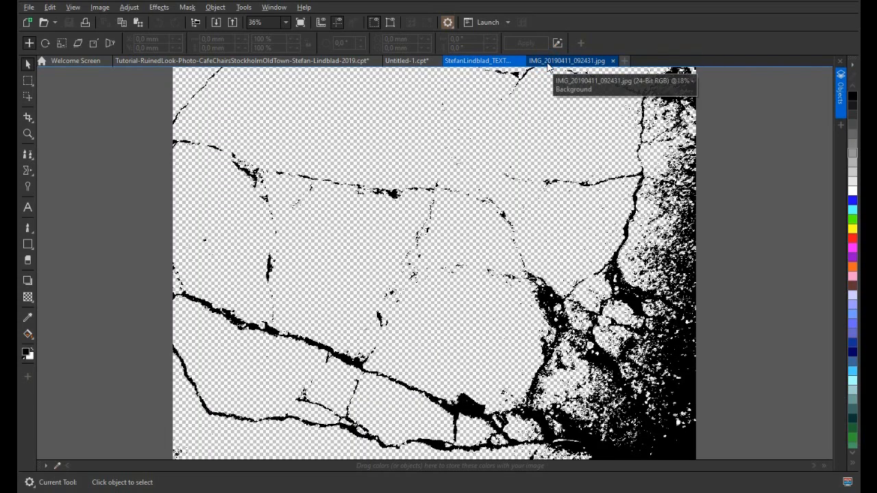
{"action": "left_click", "coordinate": [402, 63]}
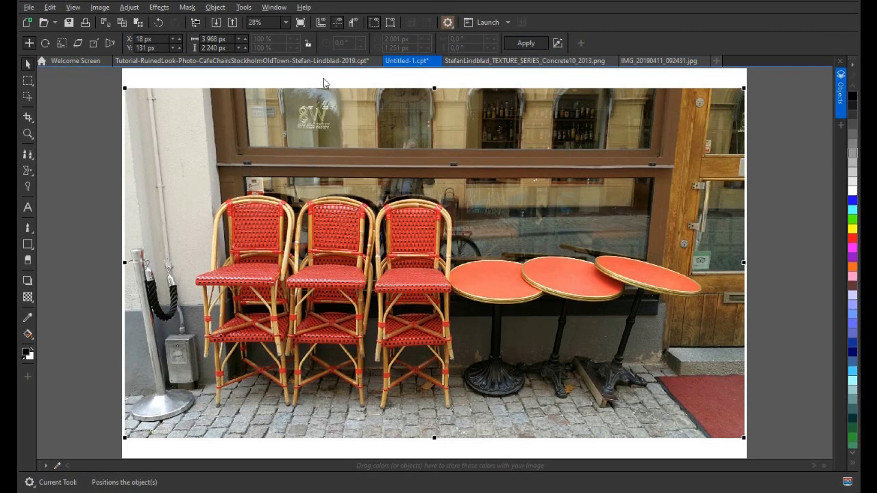
{"action": "left_click", "coordinate": [278, 61]}
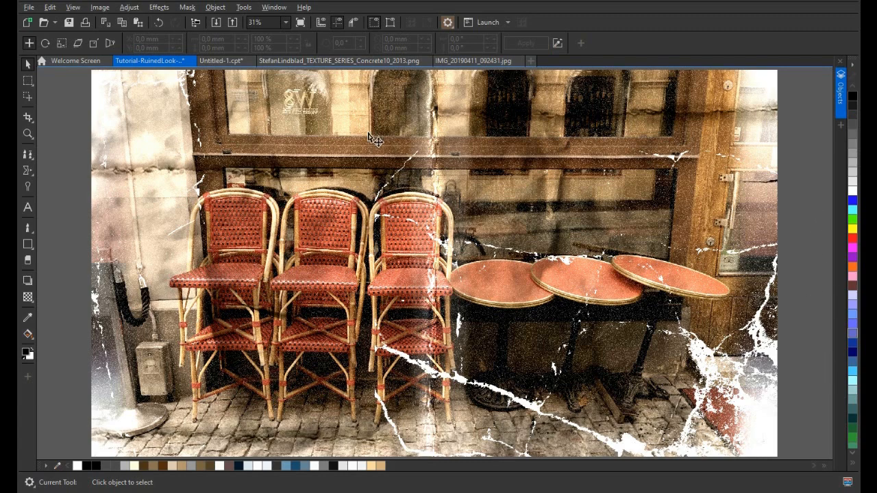
{"action": "left_click", "coordinate": [218, 62]}
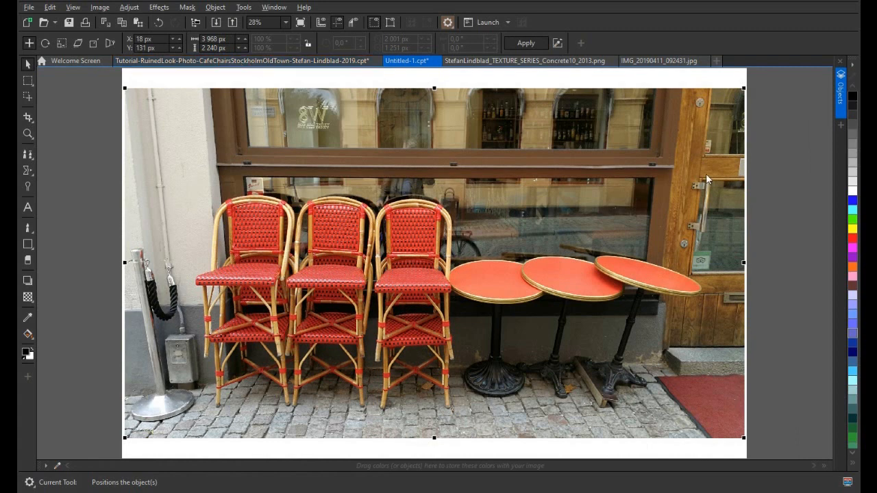
{"action": "left_click", "coordinate": [791, 240]}
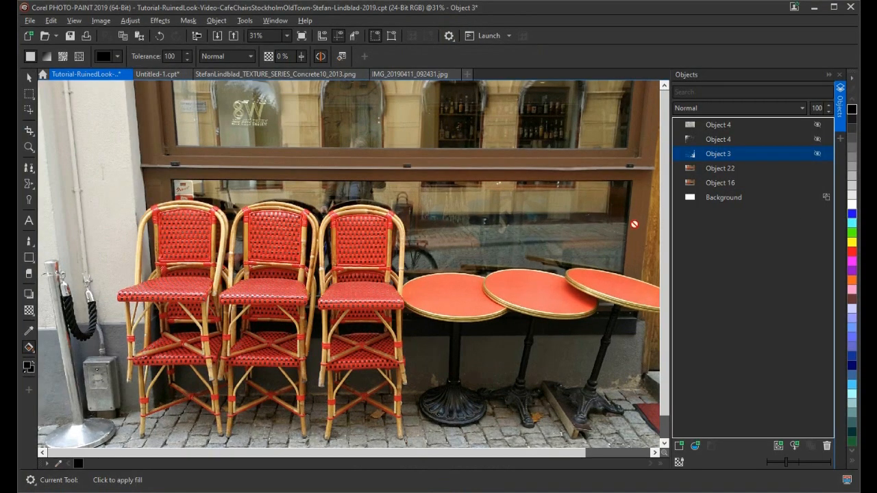
Create a black-filled object above Object 3 and add Gaussian noise to it with level 100, density 100 and Intensity color mode.
{"action": "left_click", "coordinate": [679, 445]}
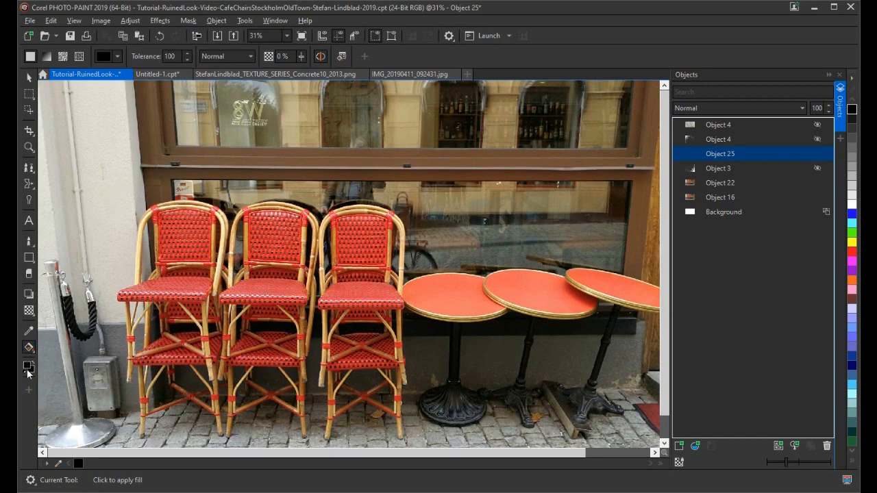
{"action": "left_click", "coordinate": [230, 280]}
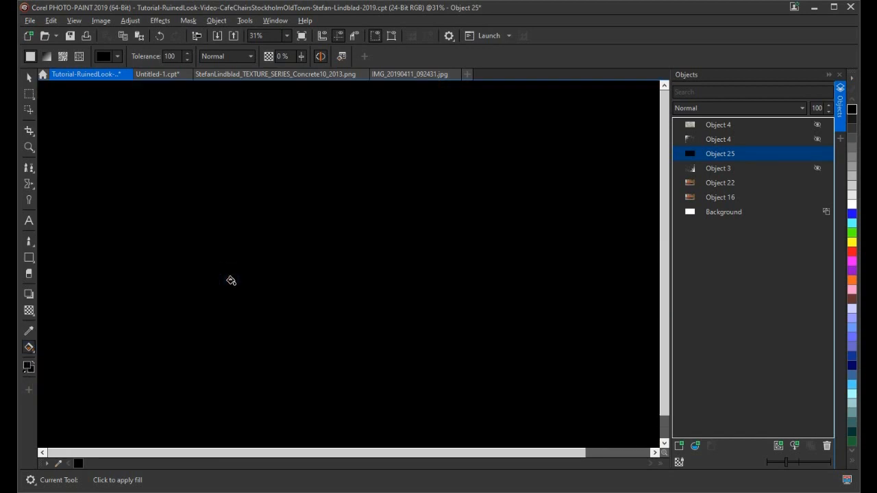
{"action": "left_click", "coordinate": [158, 20]}
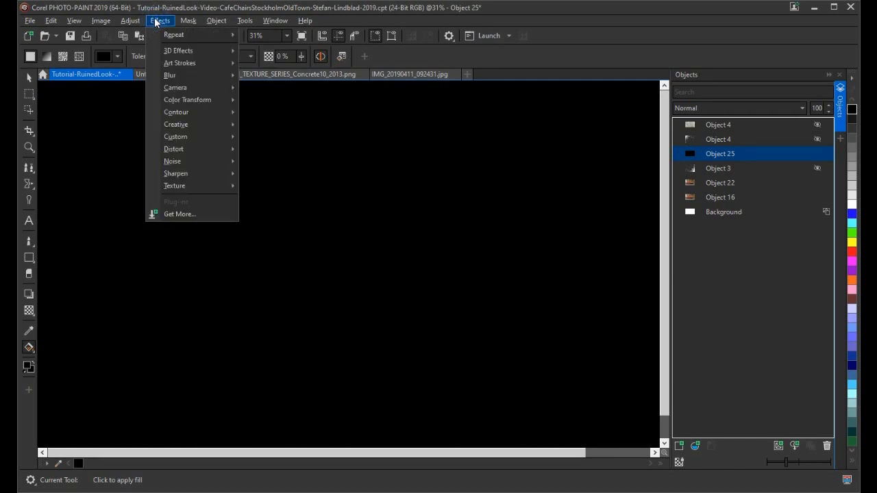
{"action": "mouse_move", "coordinate": [171, 161]}
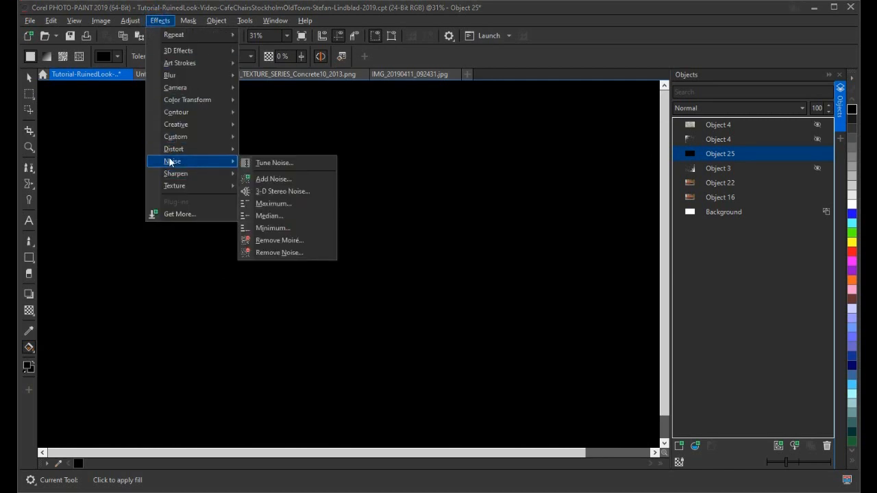
{"action": "left_click", "coordinate": [306, 178]}
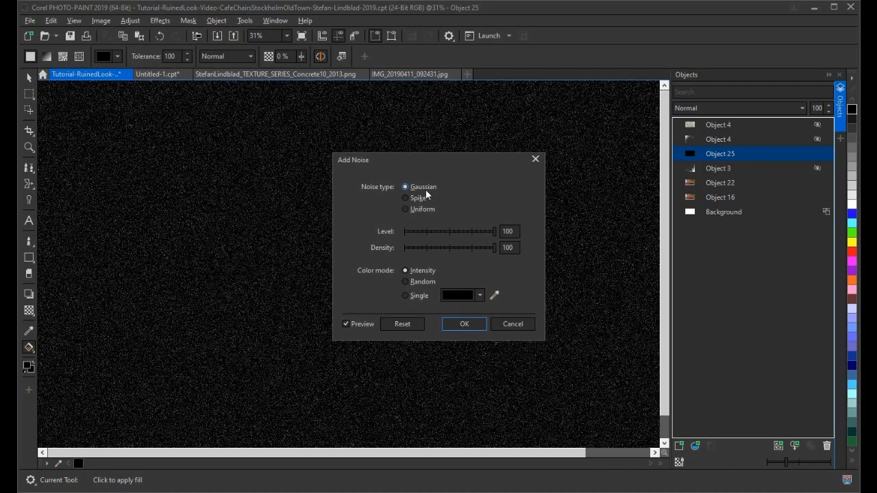
{"action": "left_click", "coordinate": [473, 327]}
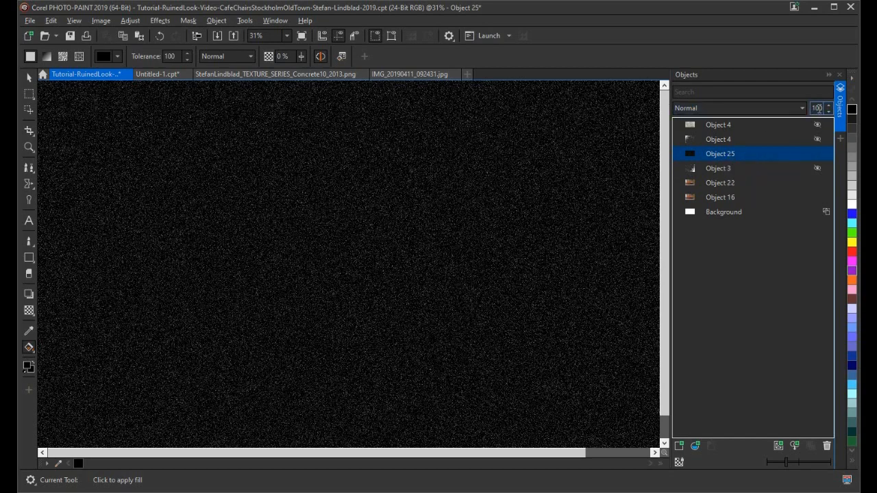
Set the black noise object's opacity to 95 and its merge mode to Screen.
{"action": "left_click", "coordinate": [817, 108]}
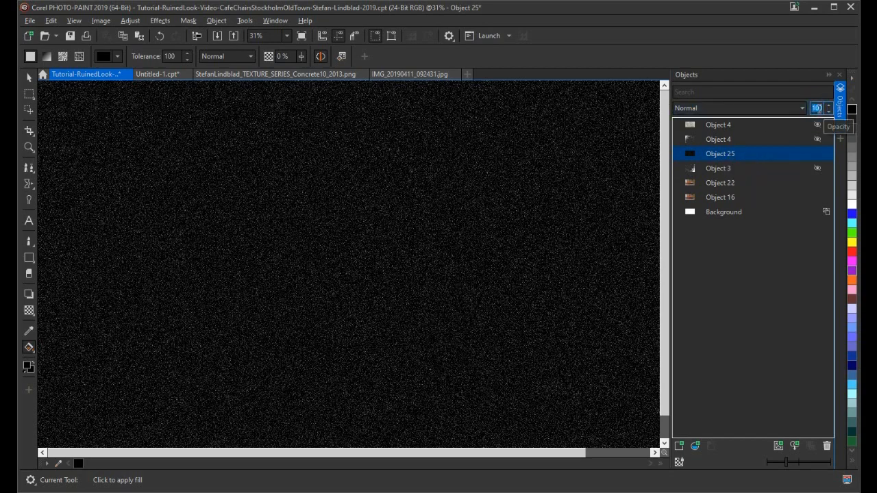
{"action": "type", "text": "95"}
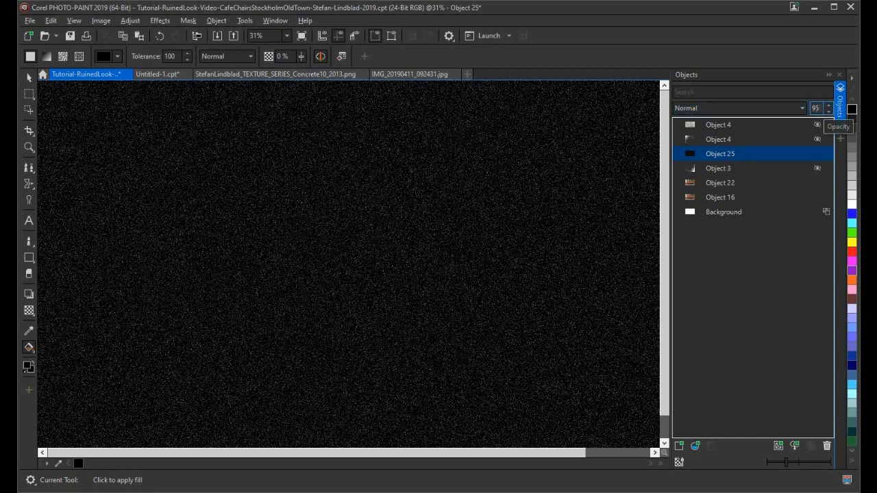
{"action": "left_click", "coordinate": [742, 112]}
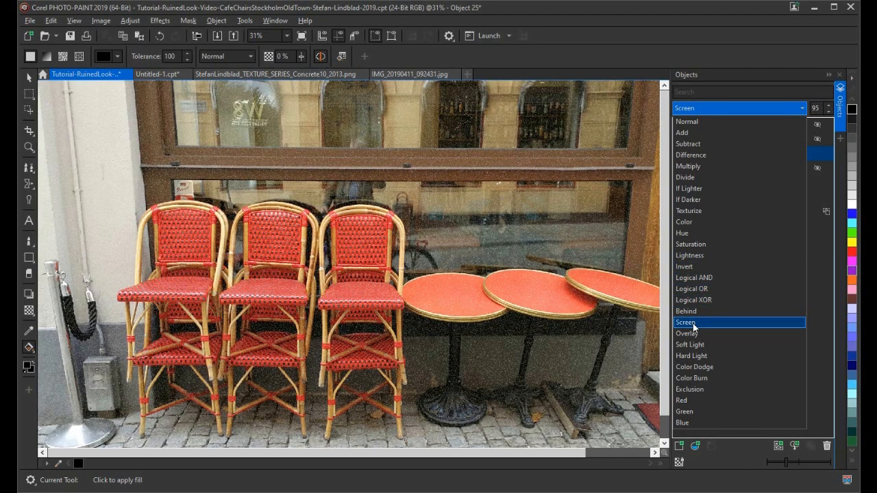
{"action": "left_click", "coordinate": [708, 323]}
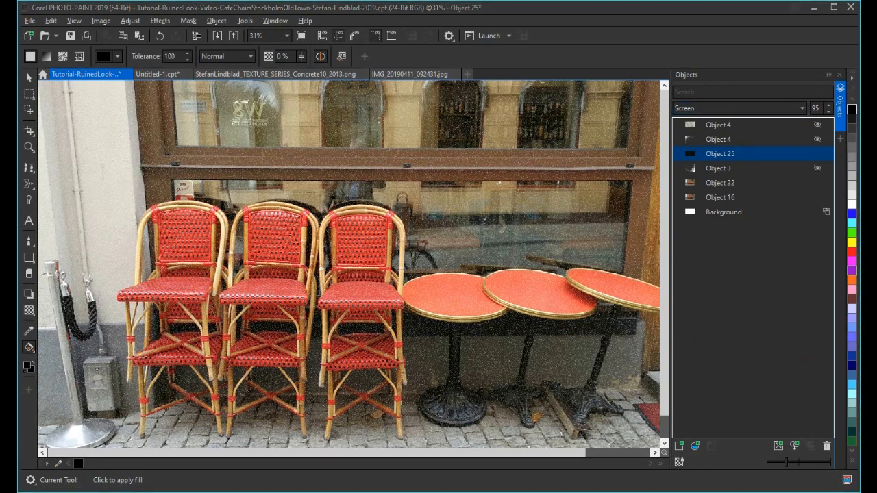
Apply the Sepia Toning effect to Object 22 with an amount to age of 100.
{"action": "left_click", "coordinate": [730, 186]}
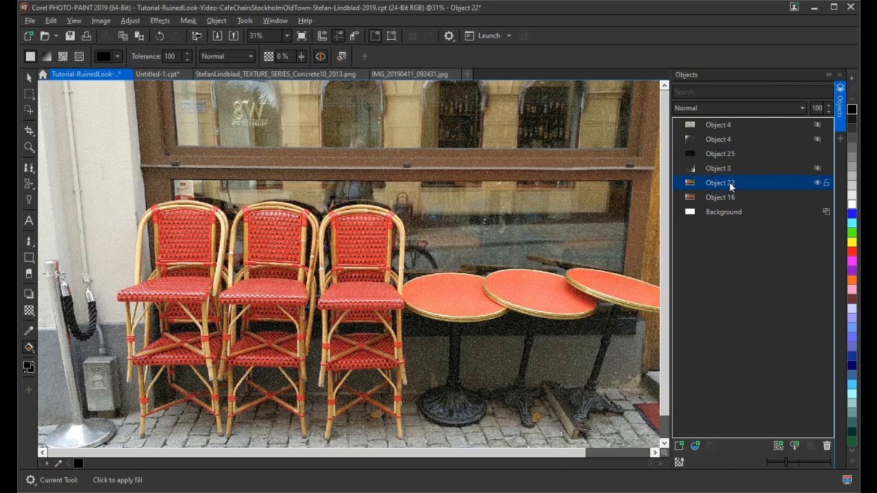
{"action": "left_click", "coordinate": [160, 21]}
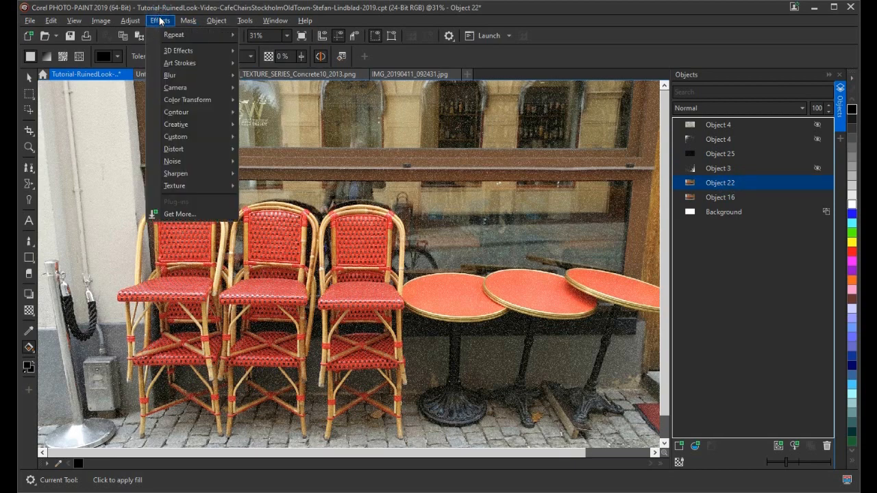
{"action": "mouse_move", "coordinate": [175, 126]}
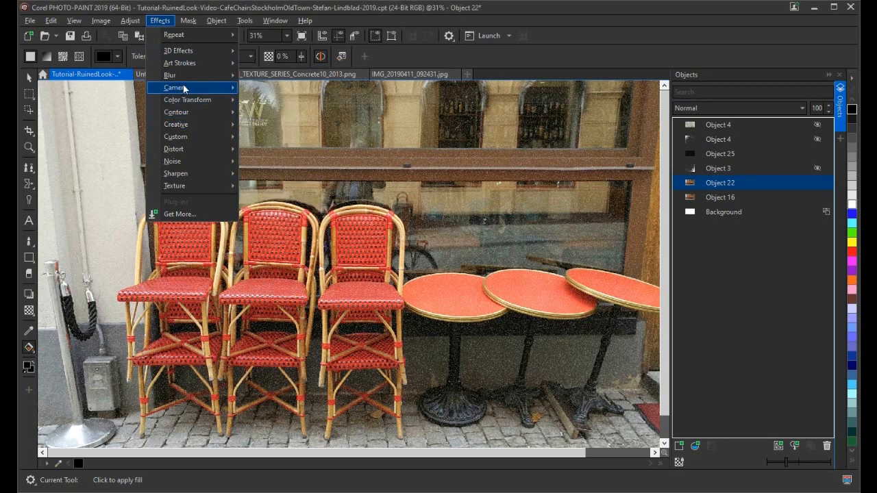
{"action": "mouse_move", "coordinate": [184, 88]}
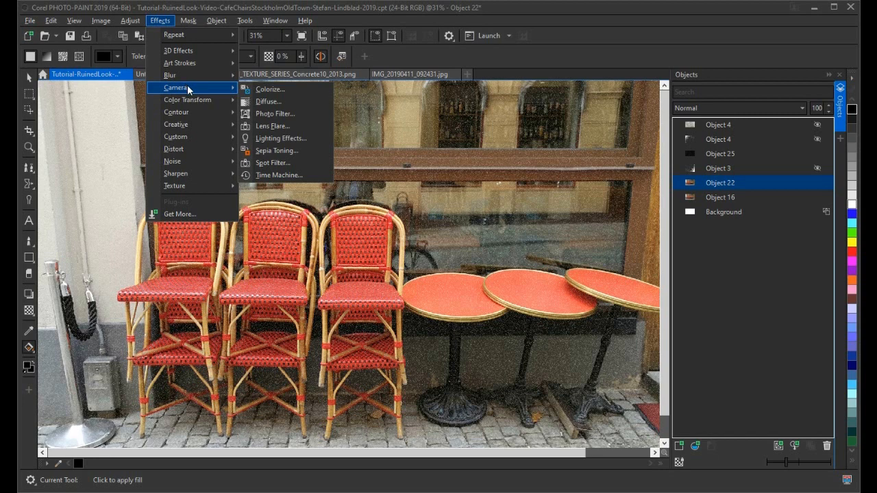
{"action": "left_click", "coordinate": [315, 152]}
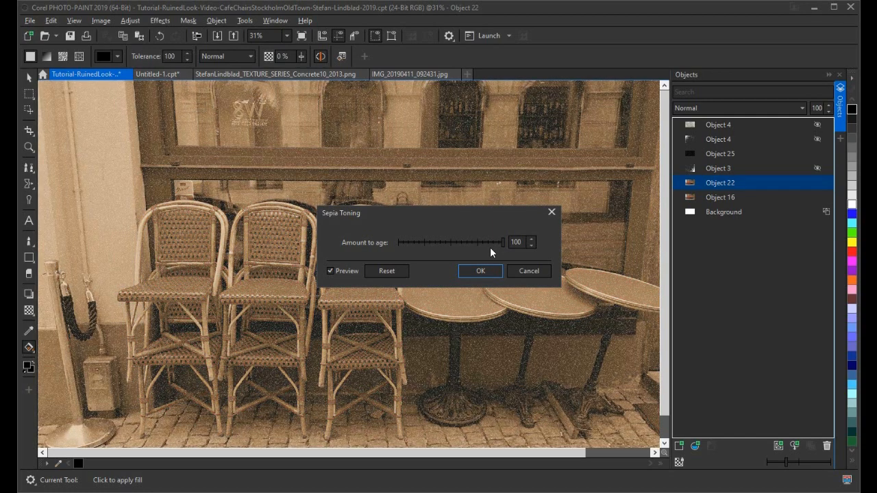
{"action": "left_click", "coordinate": [492, 272]}
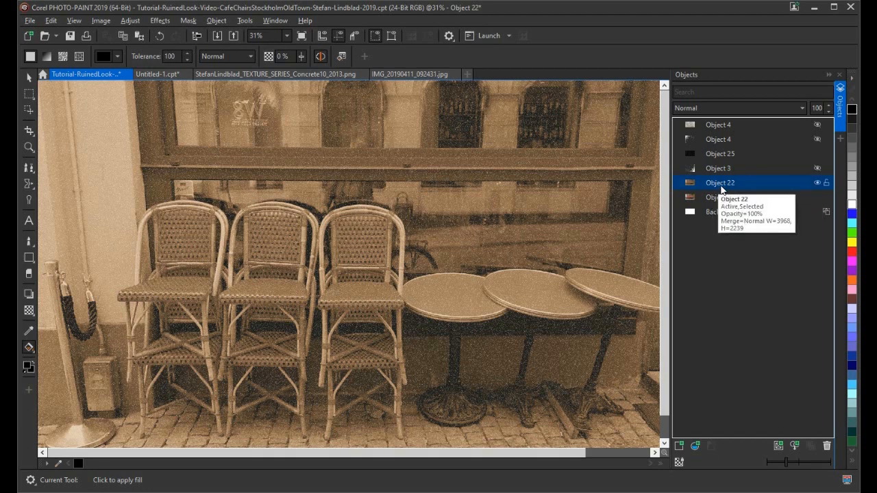
Hide the sepia Object 22 to inspect the color photo in Object 16 beneath it, and show Object 22 again.
{"action": "left_click", "coordinate": [817, 183]}
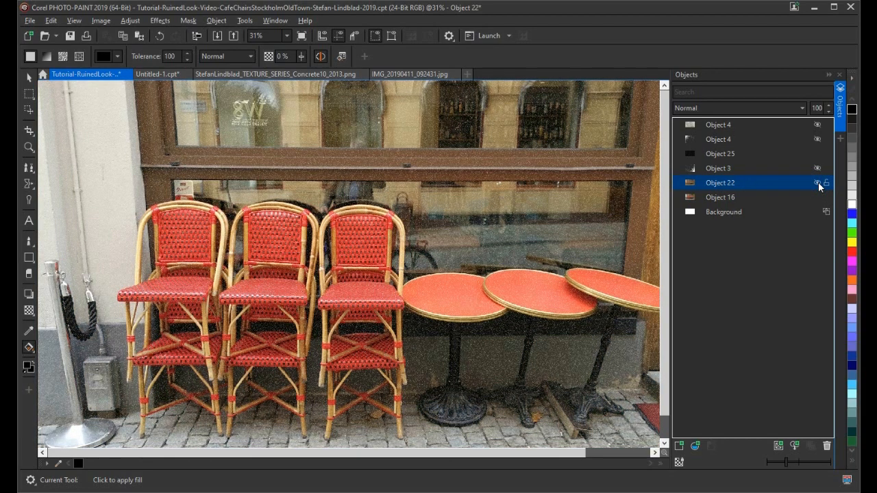
{"action": "left_click", "coordinate": [728, 197]}
{"action": "right_click", "coordinate": [730, 197]}
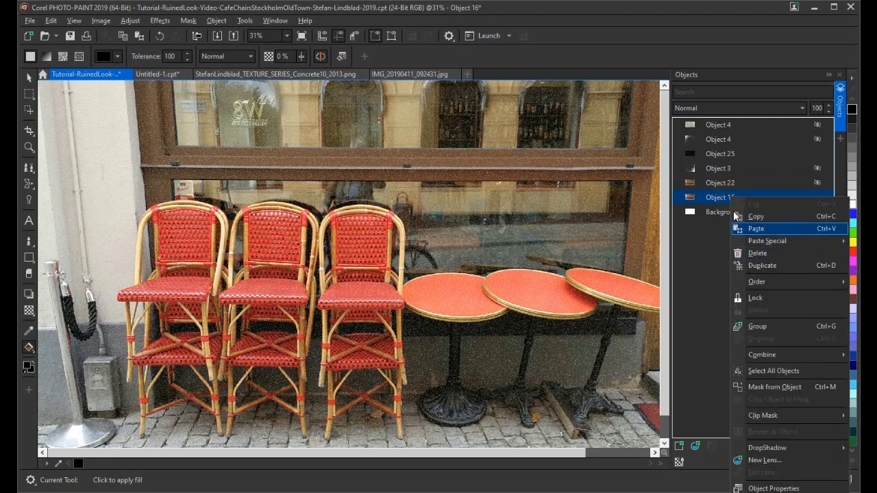
{"action": "left_click", "coordinate": [712, 183]}
{"action": "left_click", "coordinate": [817, 183]}
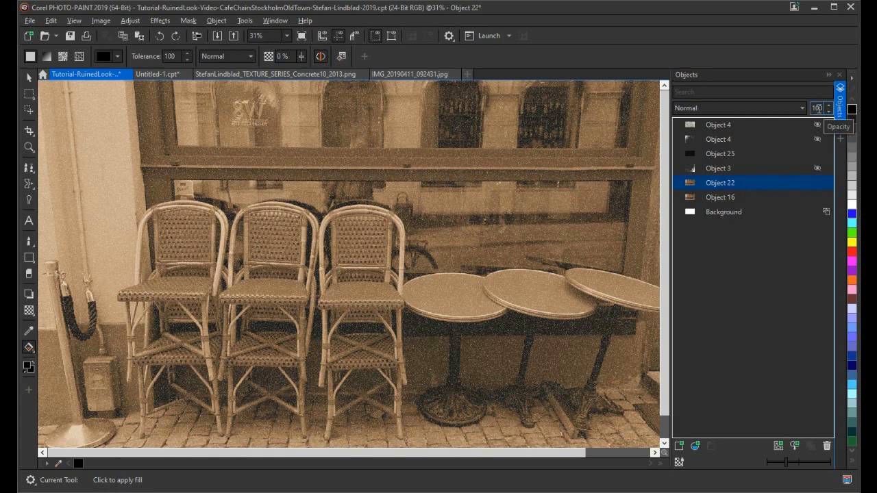
Set the sepia Object 22's opacity to 60.
{"action": "double_click", "coordinate": [817, 108]}
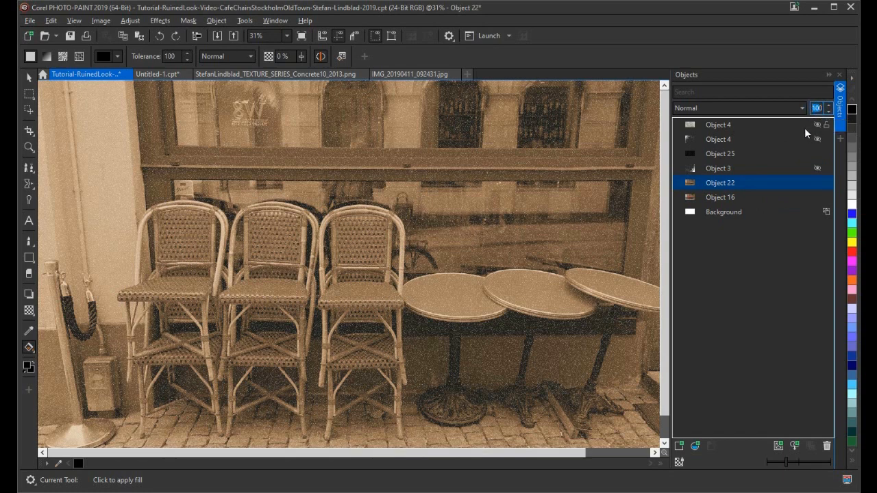
{"action": "type", "text": "60"}
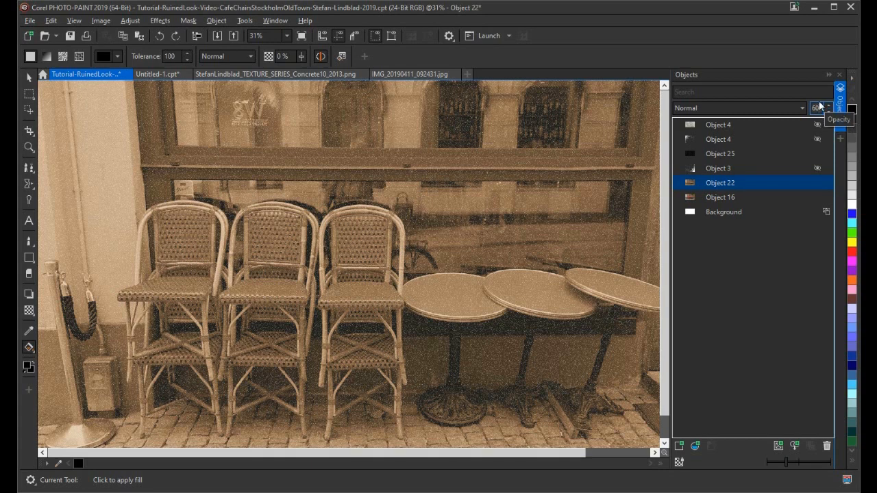
{"action": "key", "text": "Return"}
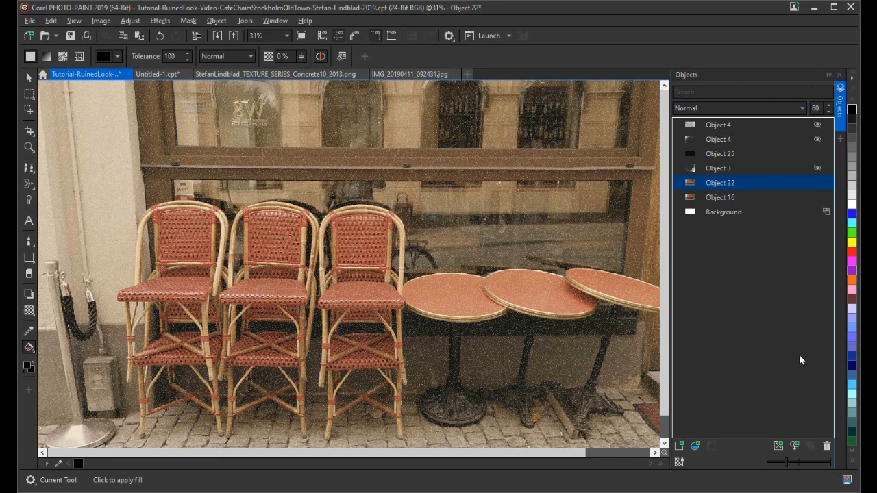
Create a new Photo Filter lens directly above the sepia Object 22.
{"action": "left_click", "coordinate": [696, 444]}
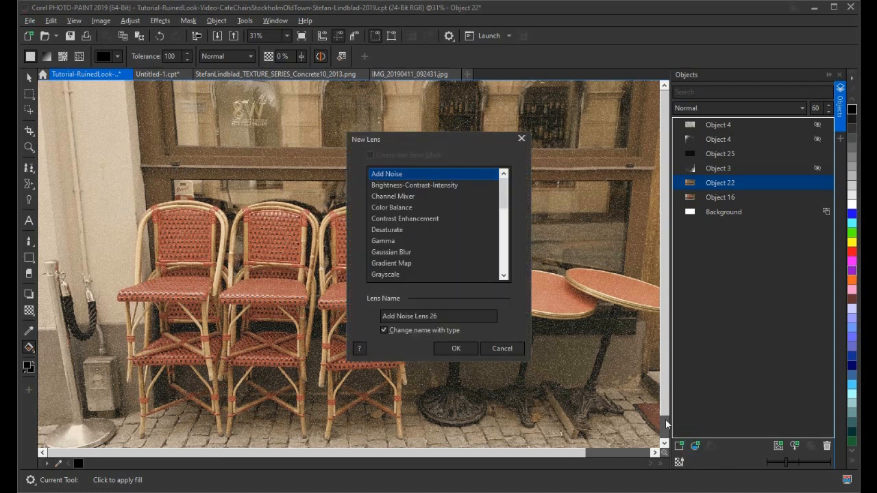
{"action": "left_click", "coordinate": [500, 194]}
{"action": "left_click", "coordinate": [507, 193]}
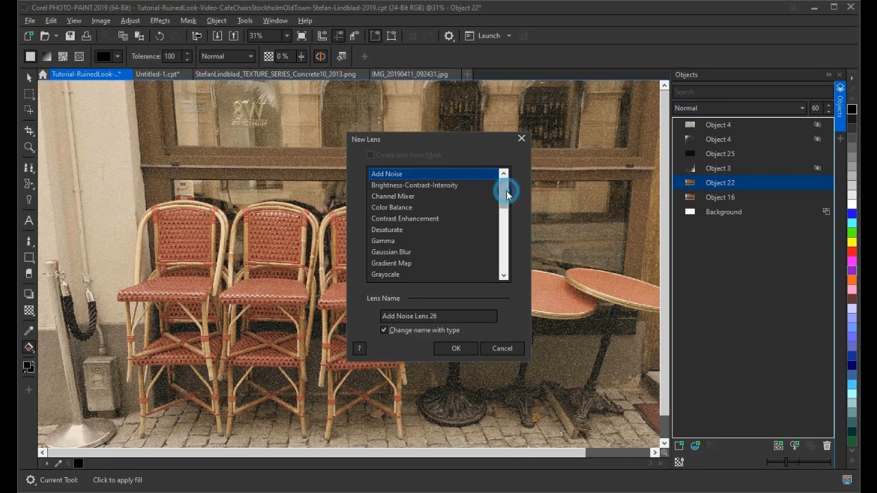
{"action": "left_click_drag", "start_coordinate": [507, 196], "coordinate": [505, 207]}
{"action": "left_click", "coordinate": [434, 231]}
{"action": "left_click", "coordinate": [404, 251]}
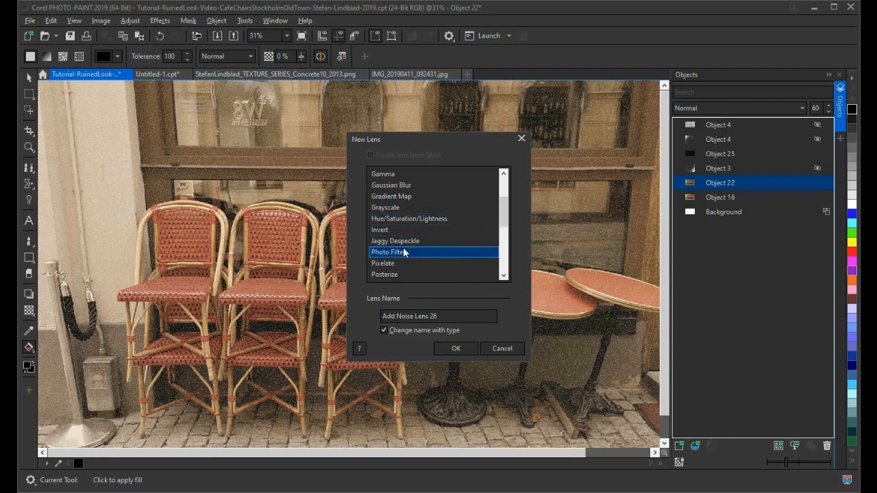
{"action": "left_click", "coordinate": [457, 350]}
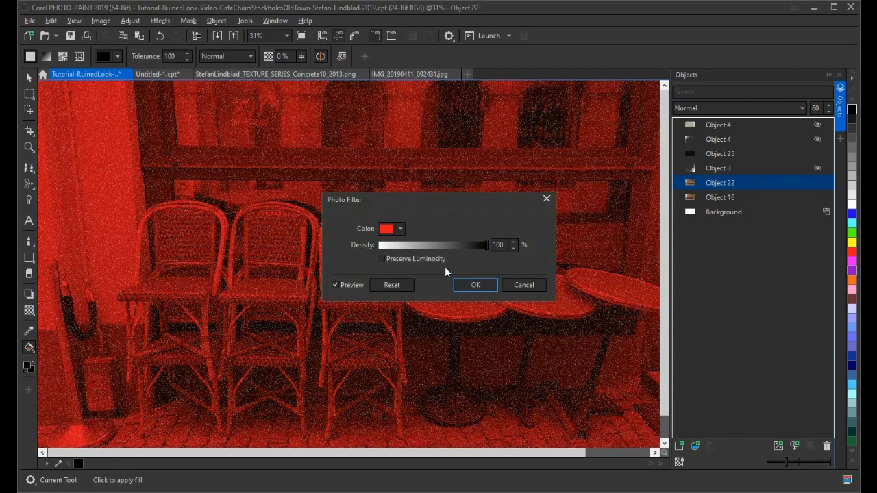
Pick a pale yellow Photo Filter color of R 255, G 244, B 212.
{"action": "left_click", "coordinate": [401, 229]}
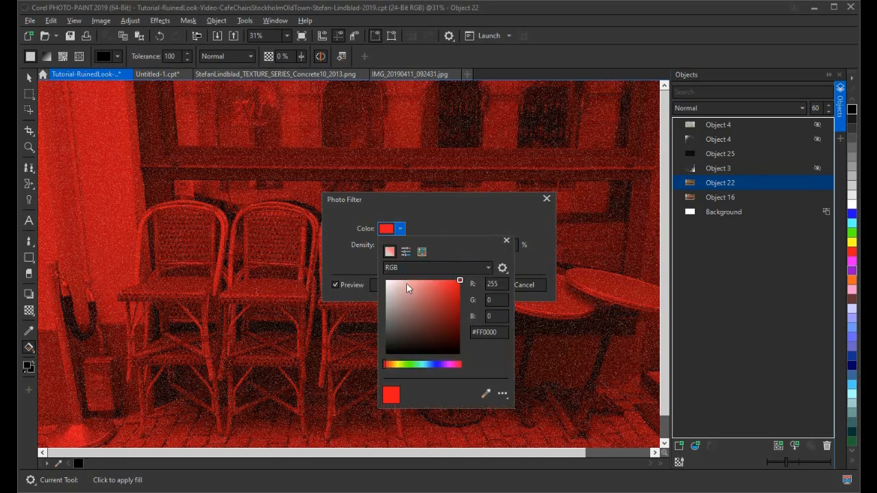
{"action": "left_click", "coordinate": [394, 354]}
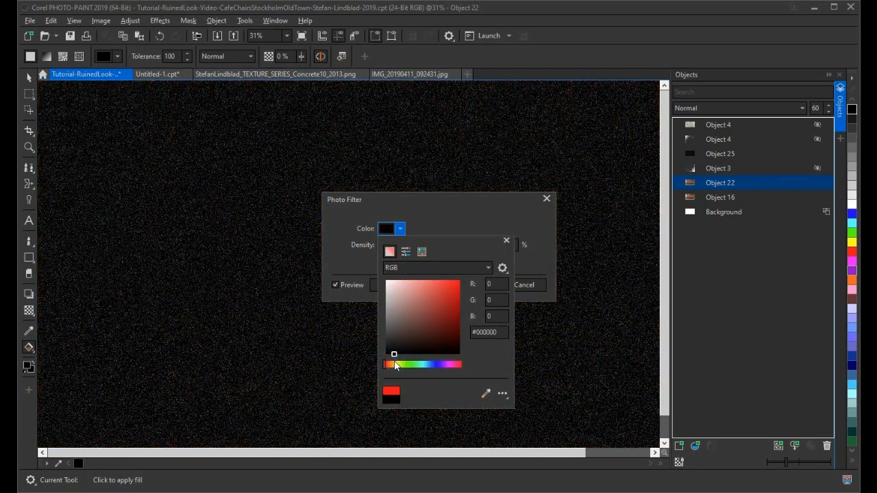
{"action": "left_click", "coordinate": [394, 365]}
{"action": "left_click", "coordinate": [406, 282]}
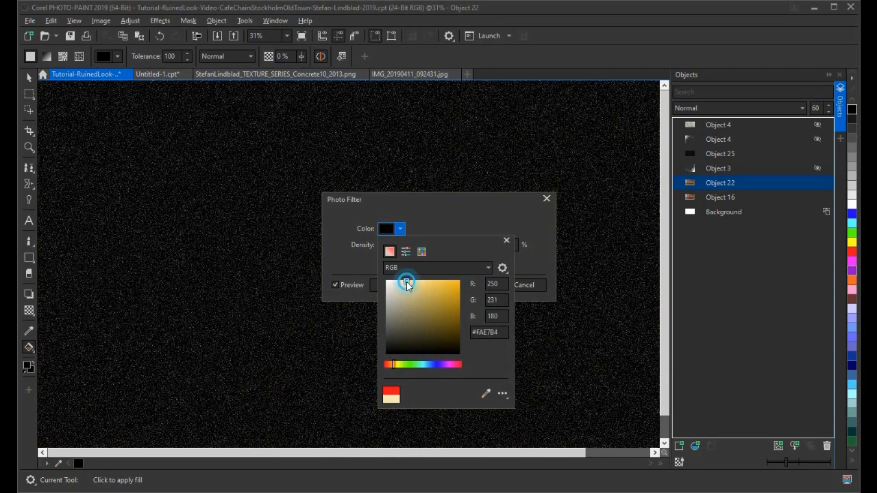
{"action": "left_click_drag", "start_coordinate": [406, 281], "coordinate": [398, 280]}
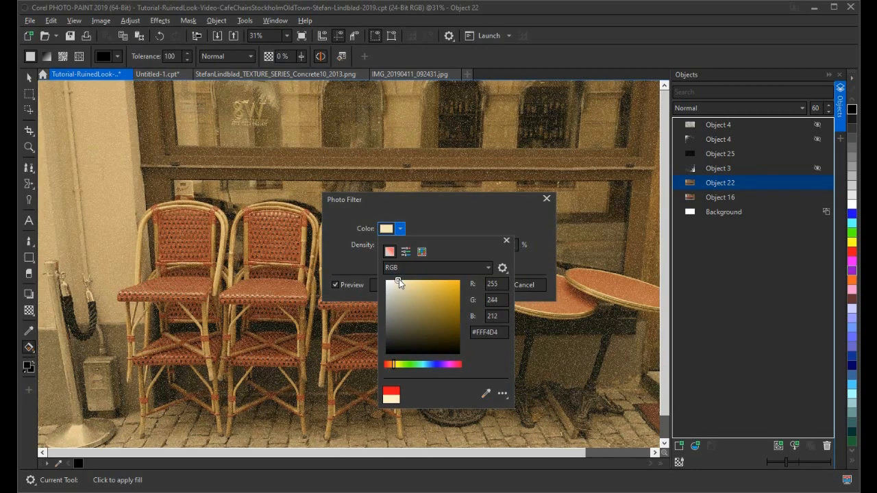
Set the Photo Filter color to R 252, G 226, B 199 and apply the lens.
{"action": "left_click", "coordinate": [499, 299]}
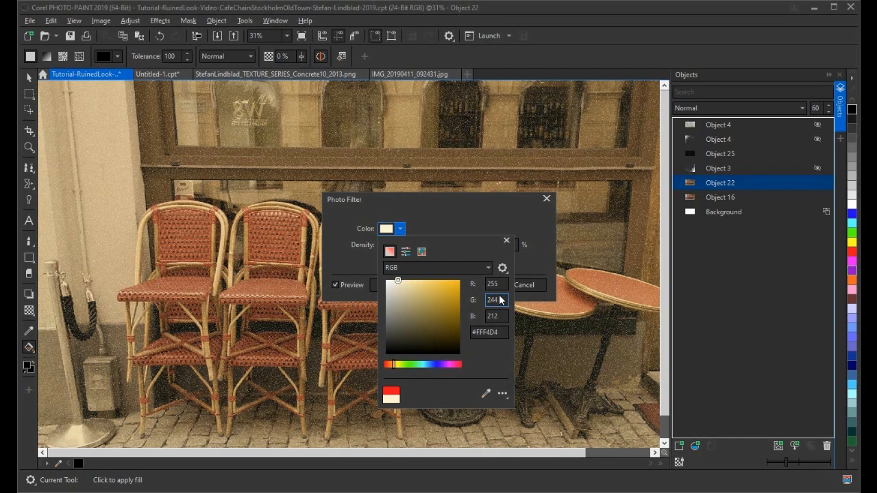
{"action": "left_click", "coordinate": [497, 284]}
{"action": "type", "text": "252"}
{"action": "left_click", "coordinate": [496, 299]}
{"action": "type", "text": "228"}
{"action": "left_click", "coordinate": [485, 319]}
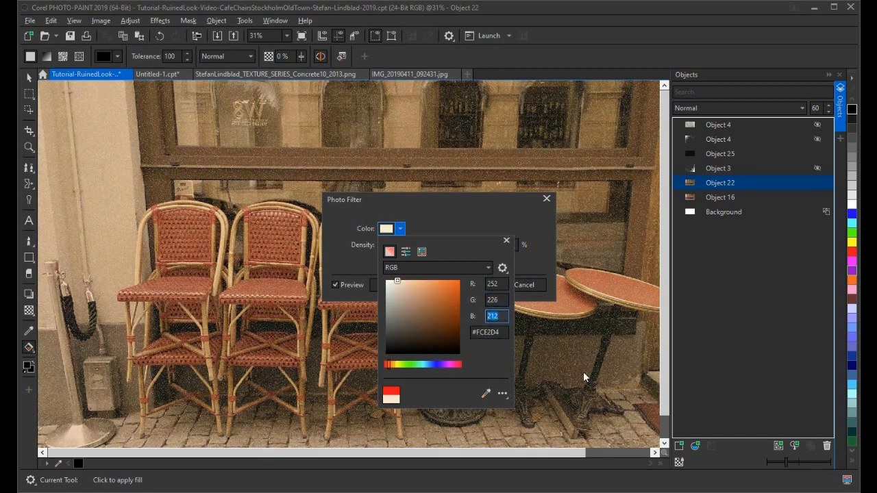
{"action": "type", "text": "199"}
{"action": "left_click", "coordinate": [496, 299]}
{"action": "left_click", "coordinate": [491, 216]}
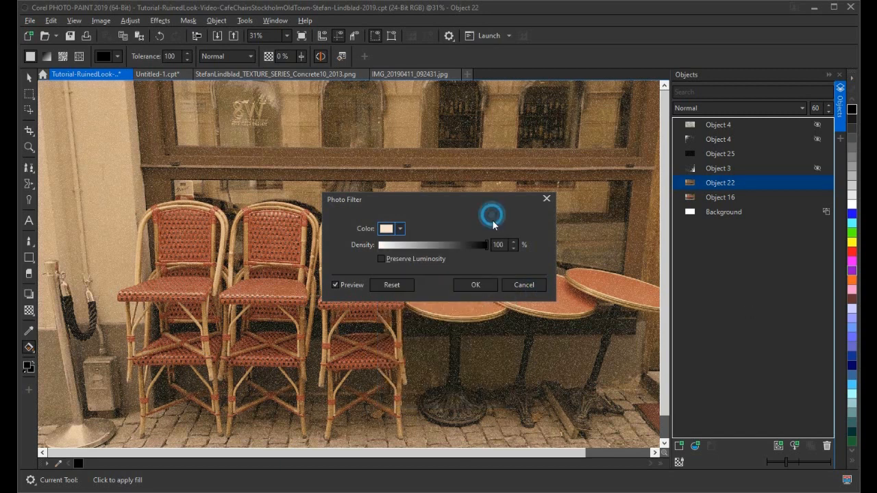
{"action": "left_click", "coordinate": [476, 284]}
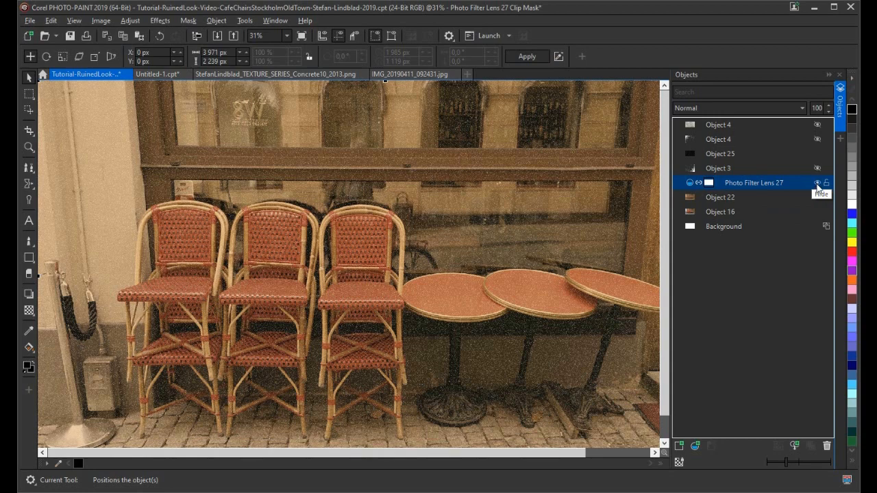
Hide the Photo Filter lens and show it again to compare the photo with and without the warm tint.
{"action": "left_click", "coordinate": [817, 185]}
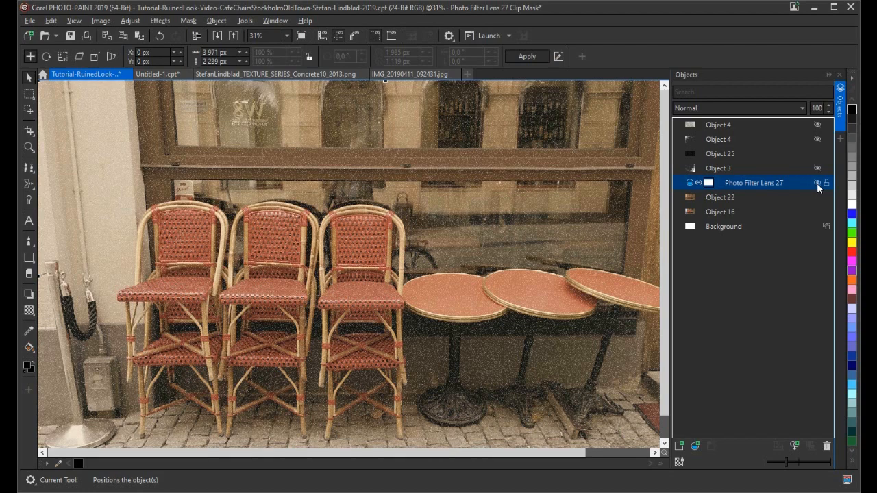
{"action": "left_click", "coordinate": [817, 184]}
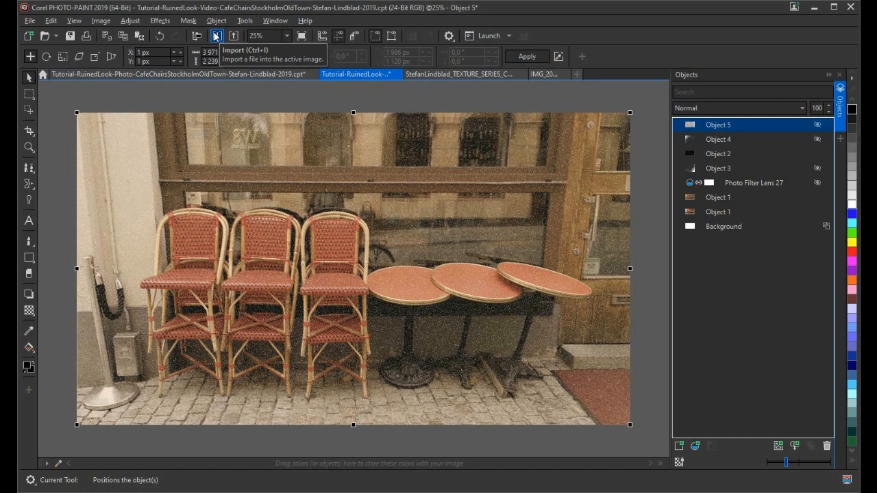
{"action": "left_click", "coordinate": [30, 21]}
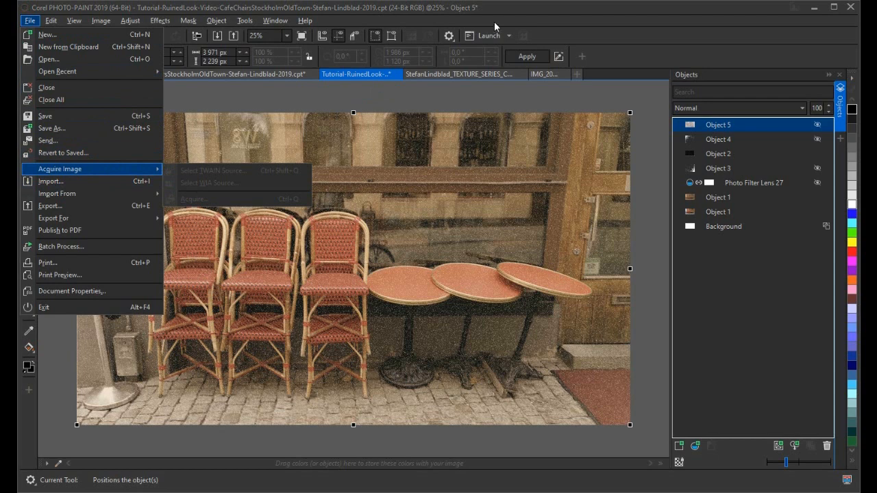
{"action": "left_click", "coordinate": [513, 13]}
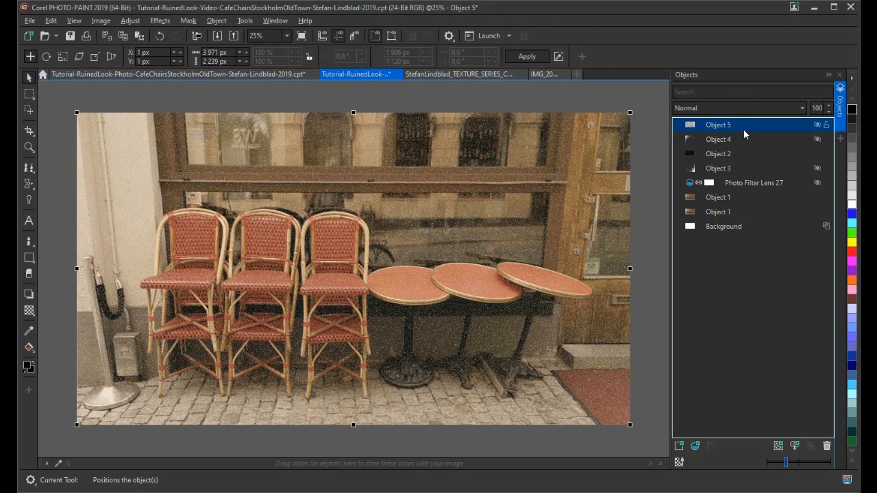
Show the crumpled paper texture in Object 5 and set its merge mode to Texturize.
{"action": "left_click", "coordinate": [817, 126]}
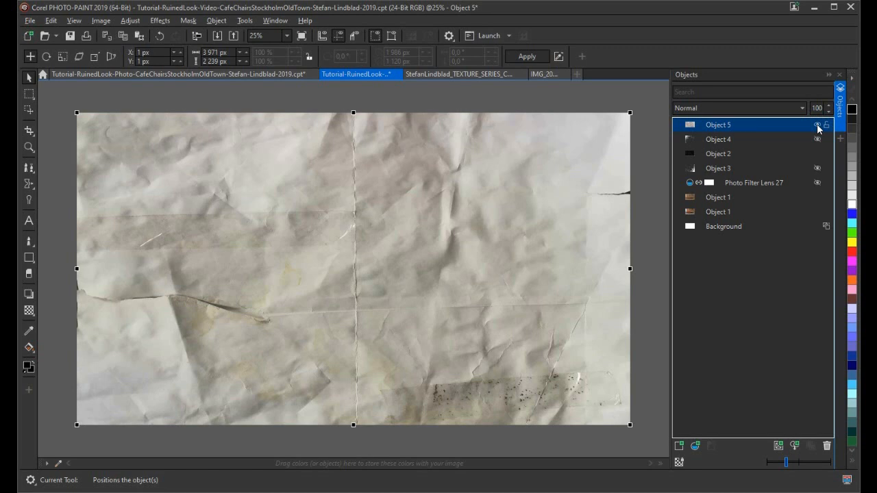
{"action": "left_click", "coordinate": [759, 110]}
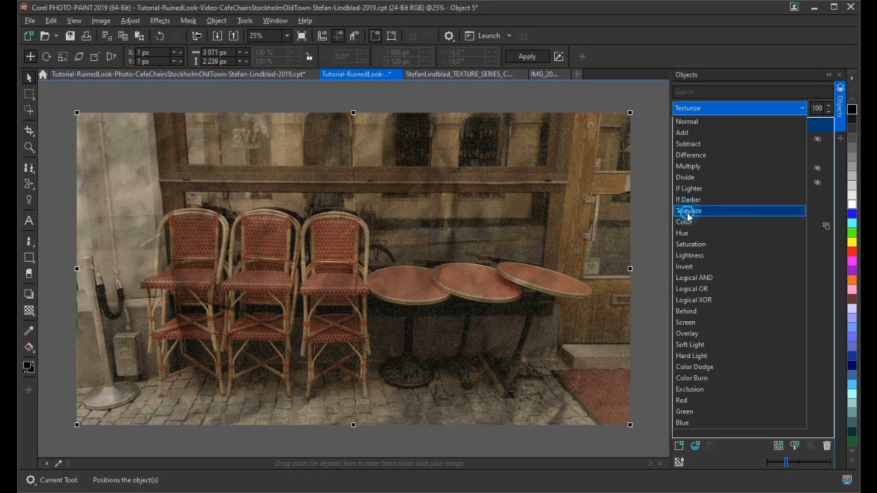
{"action": "left_click", "coordinate": [687, 212]}
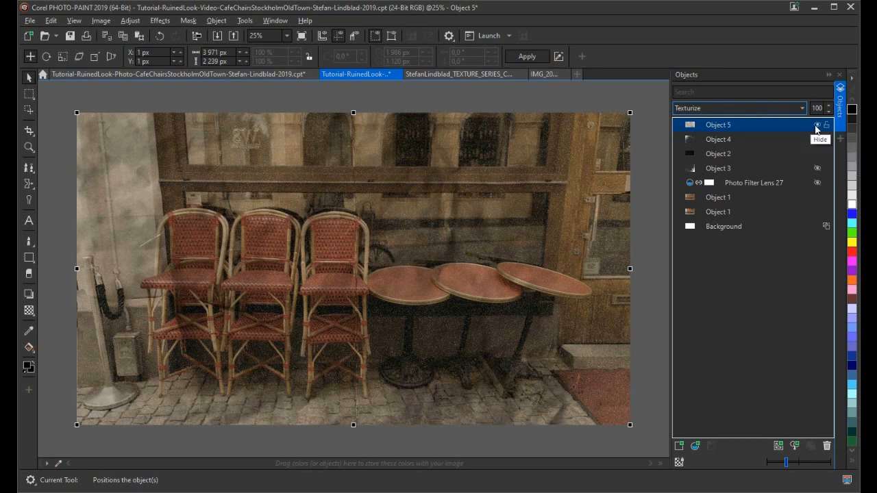
Compare Object 5's effect by hiding it, showing it again in Normal merge mode, and switching it back to Texturize.
{"action": "left_click", "coordinate": [816, 125]}
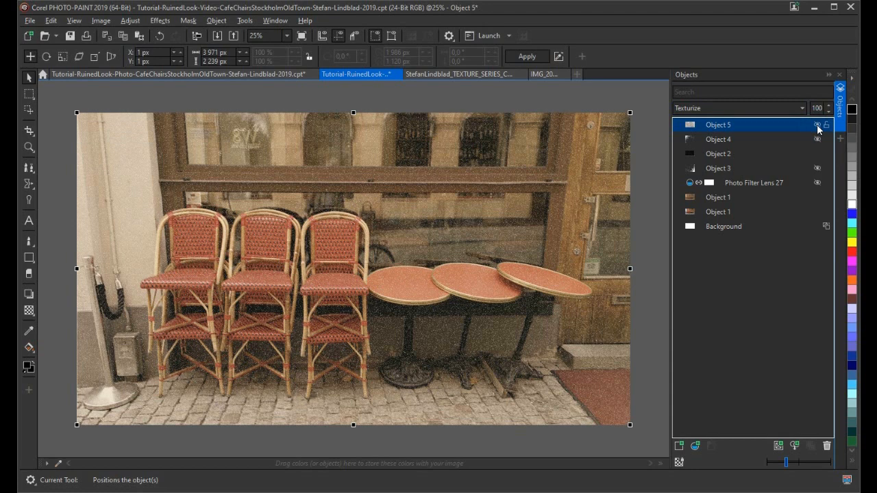
{"action": "left_click", "coordinate": [757, 108]}
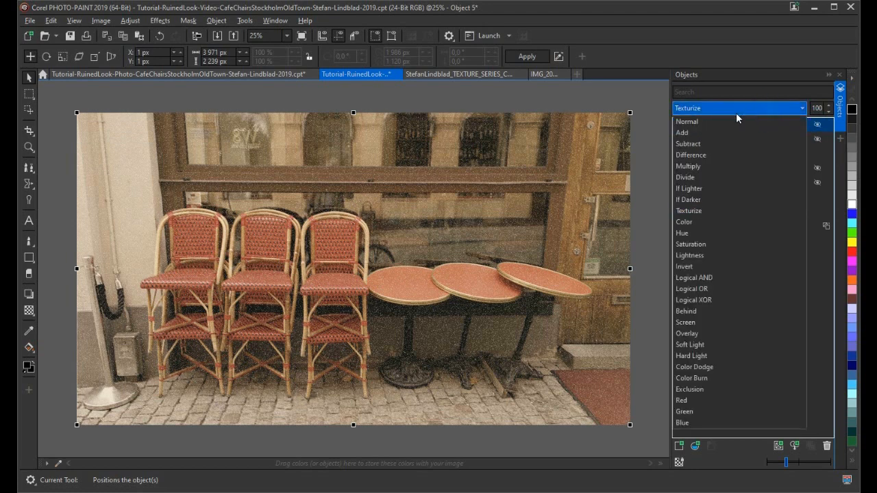
{"action": "left_click", "coordinate": [693, 126]}
{"action": "left_click", "coordinate": [817, 124]}
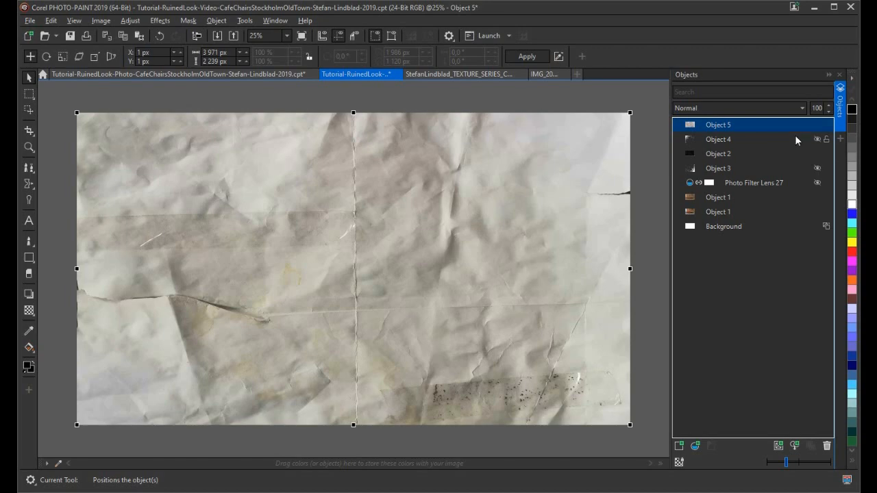
{"action": "left_click", "coordinate": [802, 108]}
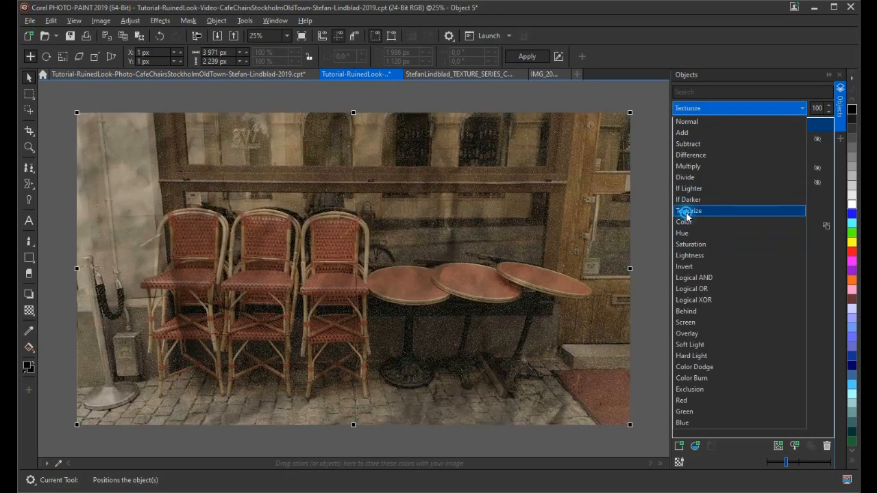
{"action": "left_click", "coordinate": [688, 210]}
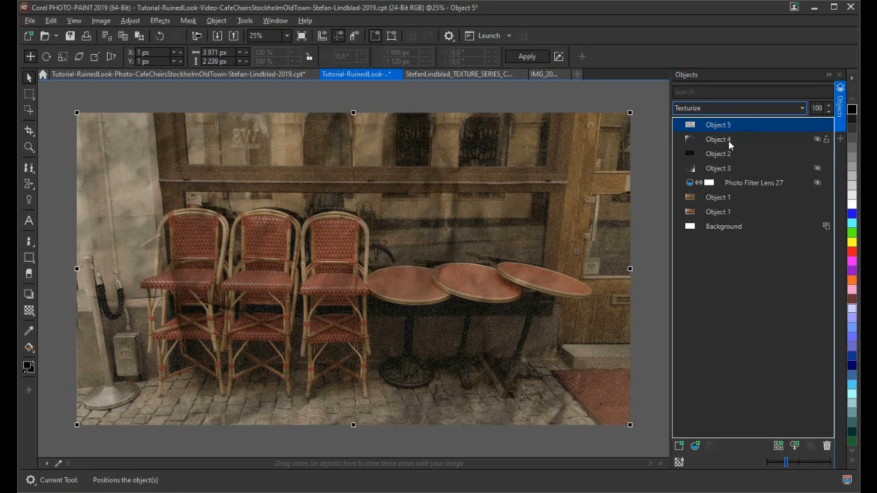
Move the black noise Object 2 below Object 3, and show the crack textures in Object 3 and Object 4.
{"action": "left_click", "coordinate": [712, 158]}
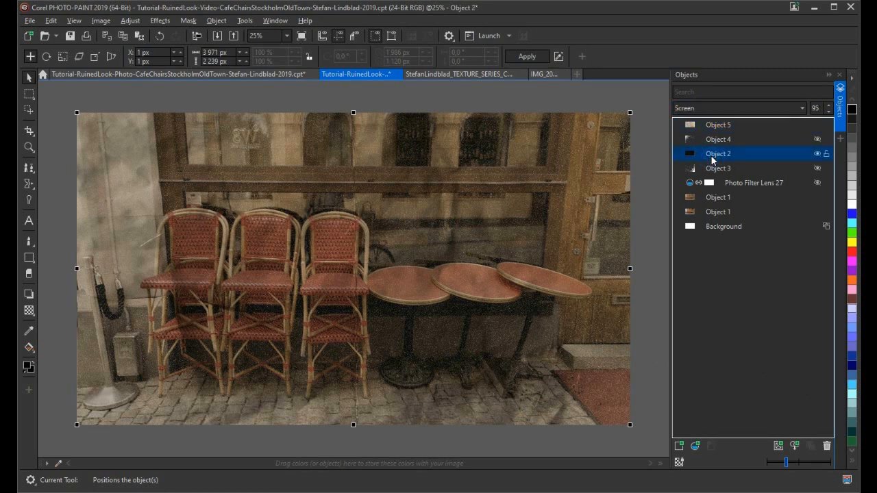
{"action": "left_click_drag", "start_coordinate": [719, 159], "coordinate": [717, 176]}
{"action": "left_click", "coordinate": [718, 156]}
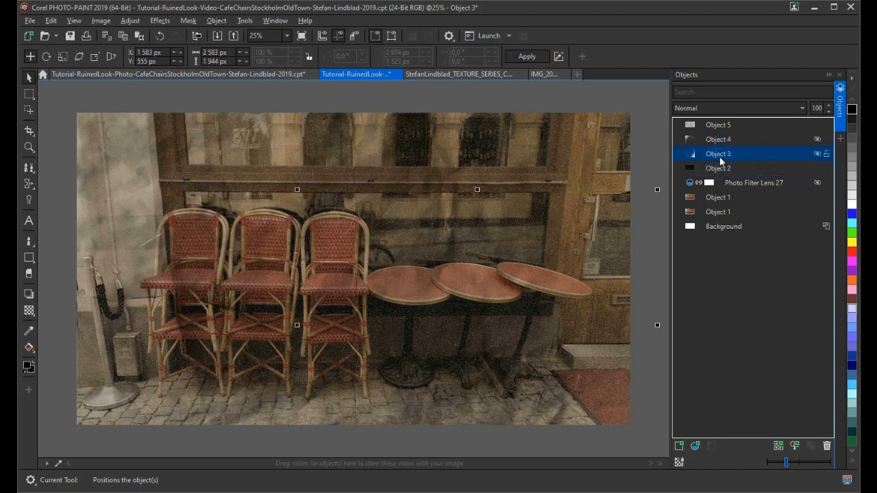
{"action": "left_click", "coordinate": [816, 153]}
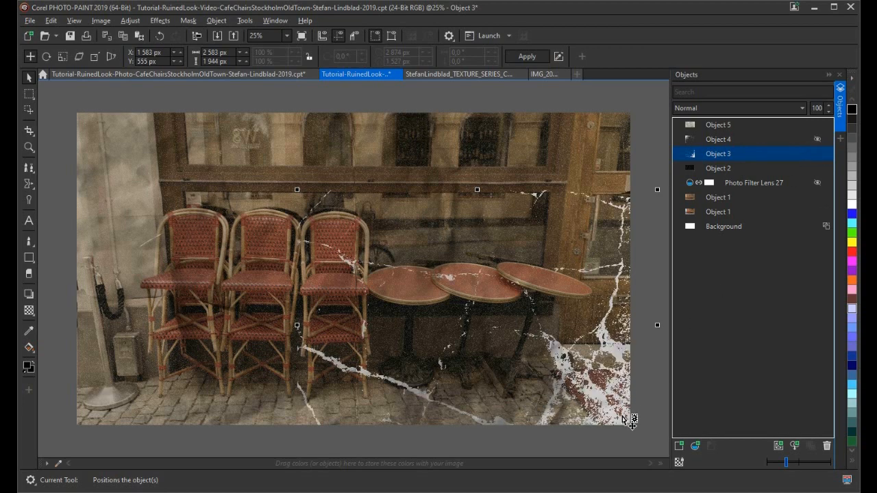
{"action": "left_click", "coordinate": [702, 145]}
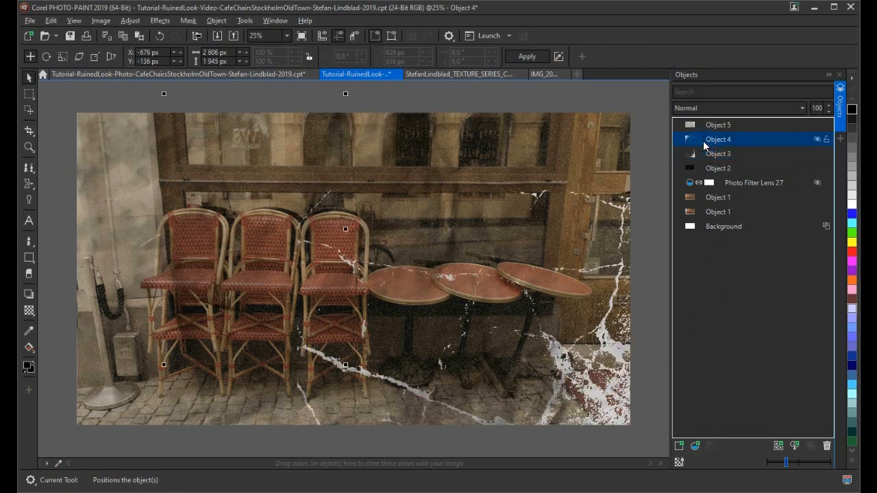
{"action": "left_click", "coordinate": [816, 139]}
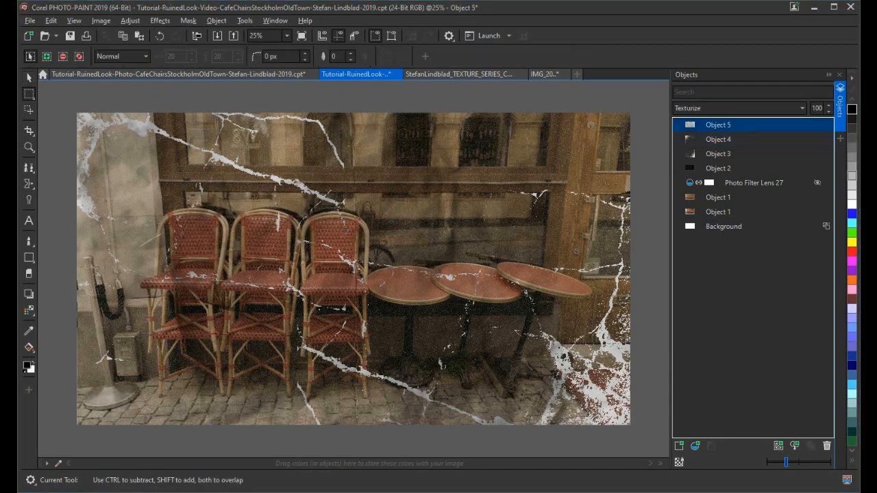
Examine up close how the paper fold and cracks blend with the third chair and the tables.
{"action": "scroll", "coordinate": [328, 226], "scroll_direction": "up", "scroll_amount": 1}
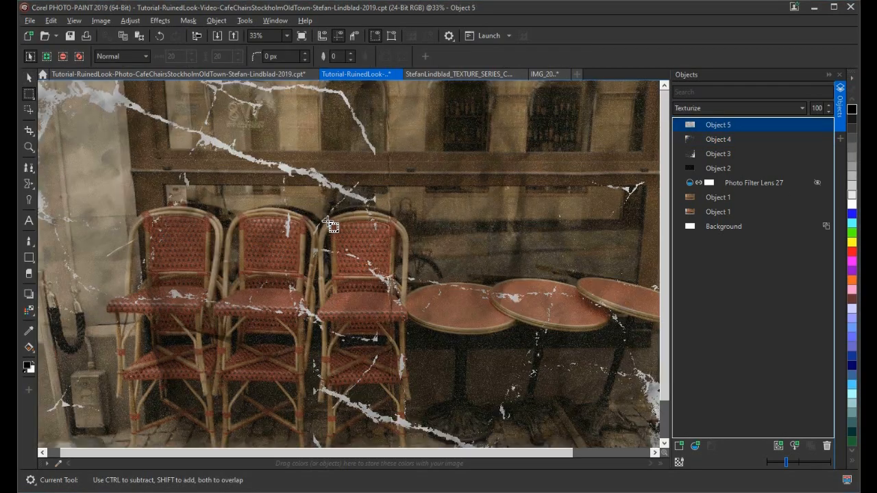
{"action": "scroll", "coordinate": [408, 274], "scroll_direction": "up", "scroll_amount": 1}
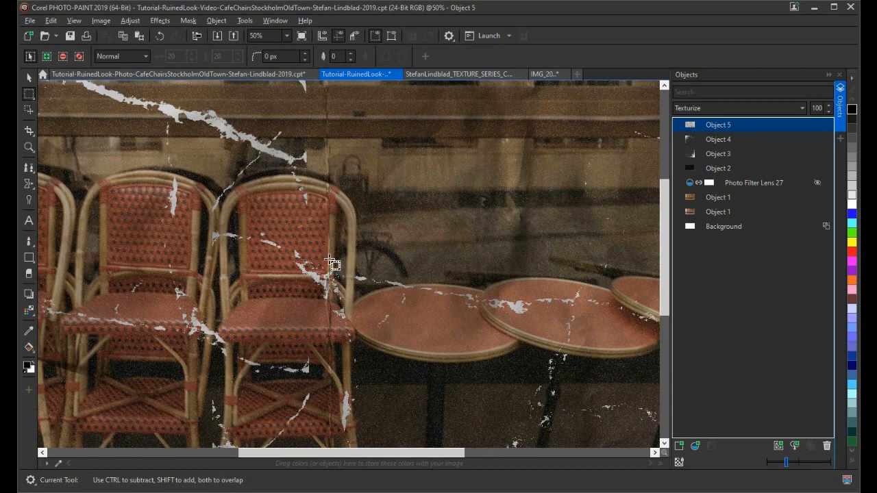
{"action": "scroll", "coordinate": [331, 264], "scroll_direction": "up", "scroll_amount": 1}
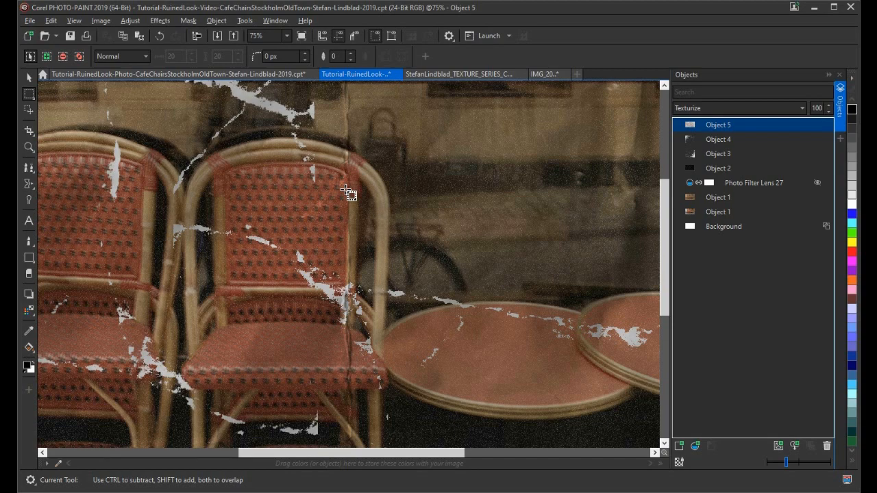
Switch to the IMG_20190411_092431.jpg paper photo and crop it to the edges of the crumpled sheet.
{"action": "left_click", "coordinate": [546, 73]}
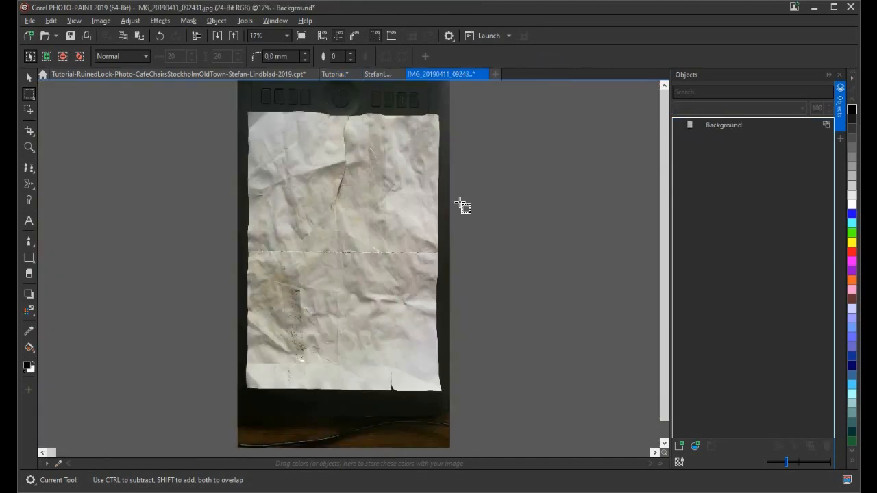
{"action": "left_click", "coordinate": [739, 131]}
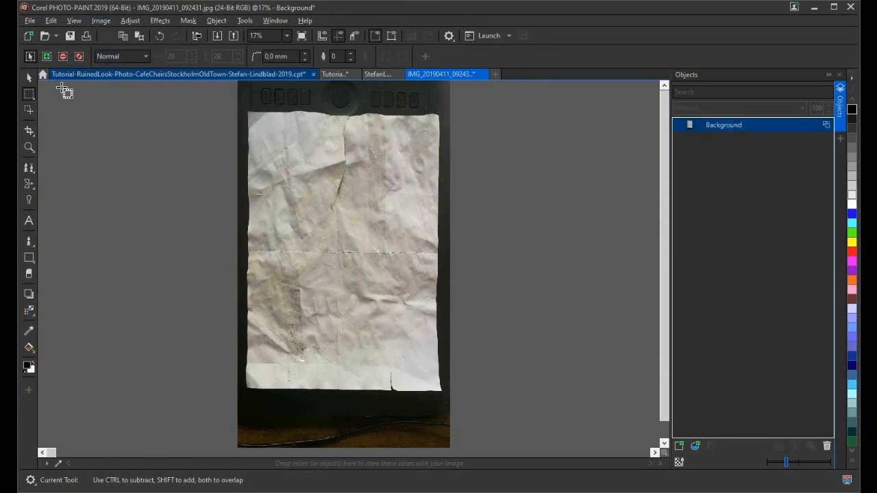
{"action": "left_click", "coordinate": [30, 130]}
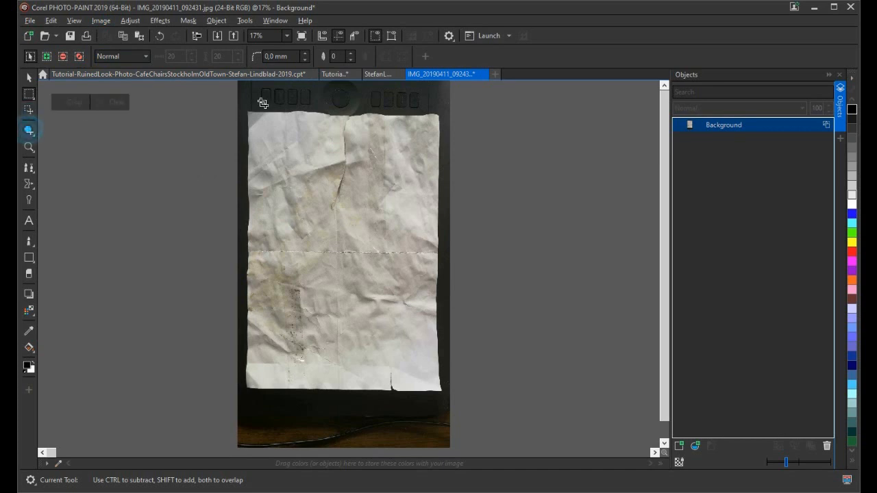
{"action": "left_click_drag", "start_coordinate": [248, 113], "coordinate": [436, 389]}
{"action": "double_click", "coordinate": [377, 341]}
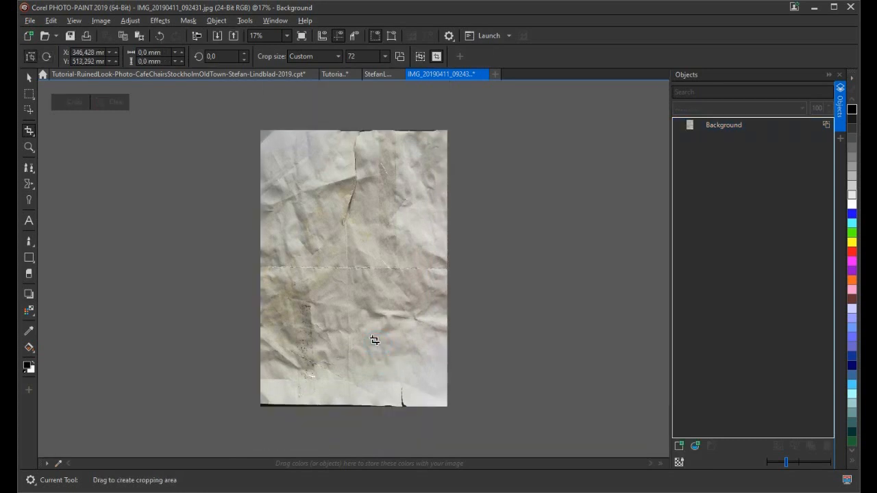
Convert the cropped paper image to 8-bit grayscale using the default Dot Gain 15% profile.
{"action": "left_click", "coordinate": [28, 96]}
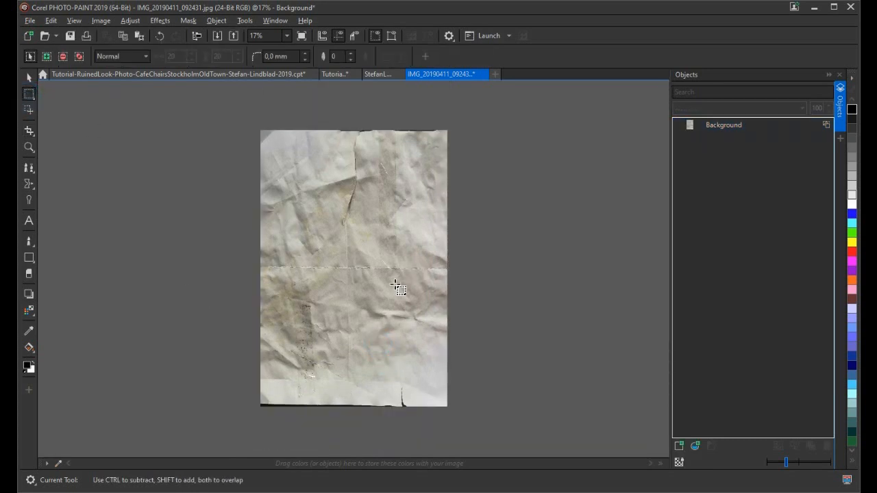
{"action": "scroll", "coordinate": [352, 294], "scroll_direction": "up", "scroll_amount": 1}
{"action": "scroll", "coordinate": [353, 293], "scroll_direction": "up", "scroll_amount": 1}
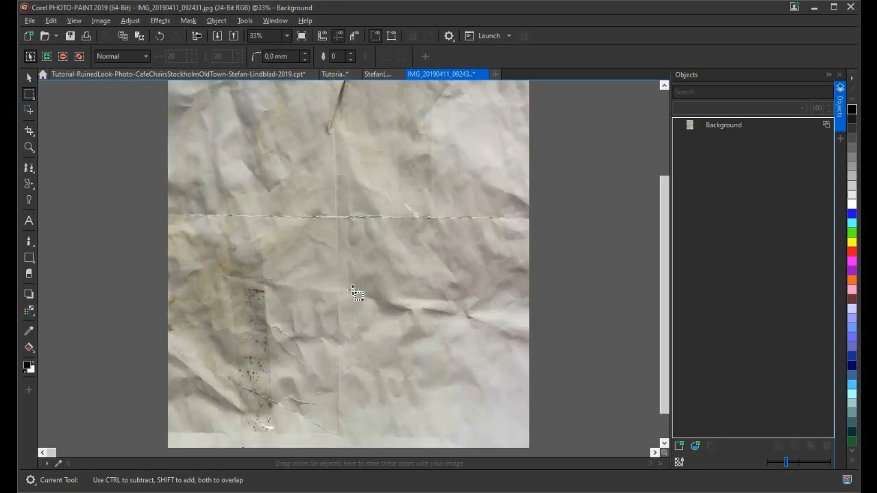
{"action": "left_click", "coordinate": [102, 22]}
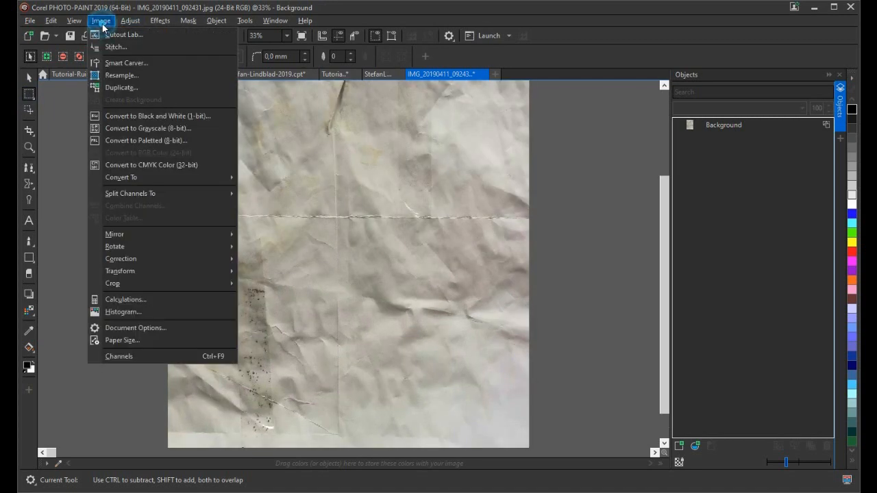
{"action": "left_click", "coordinate": [147, 128]}
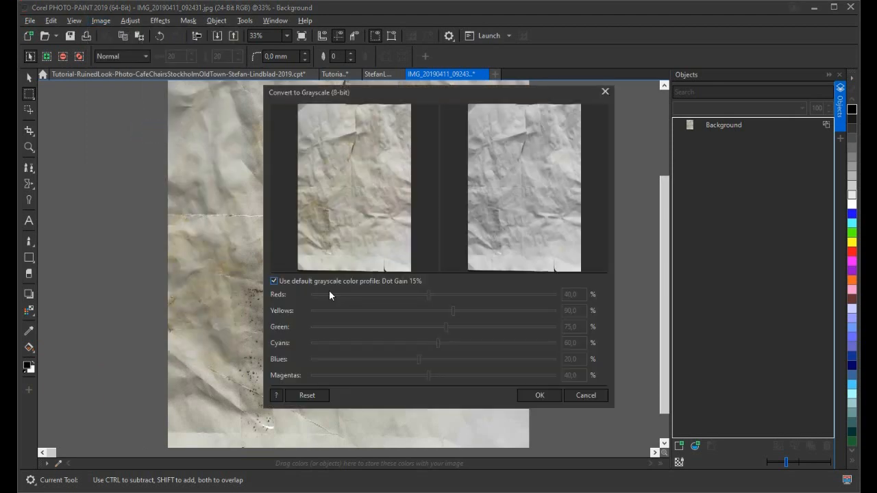
{"action": "left_click", "coordinate": [539, 395]}
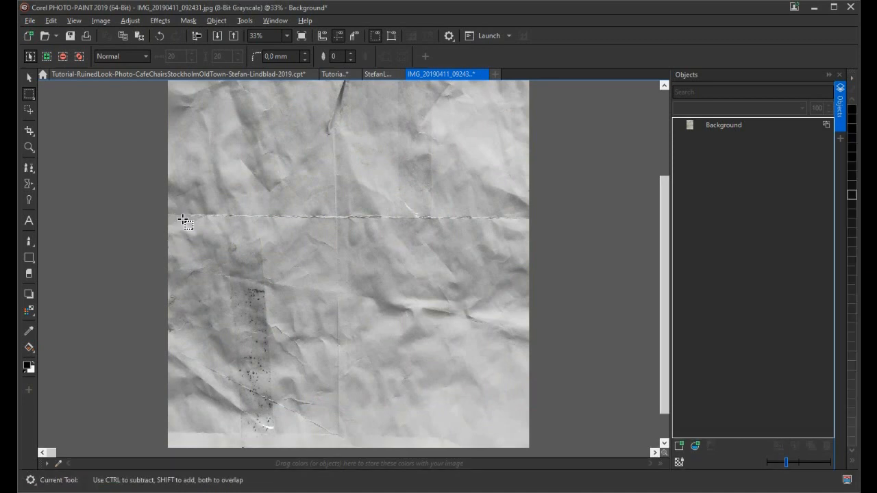
Mask a thin rectangular strip around the horizontal fold across the full width of the paper.
{"action": "left_click", "coordinate": [28, 93]}
{"action": "left_click", "coordinate": [34, 93]}
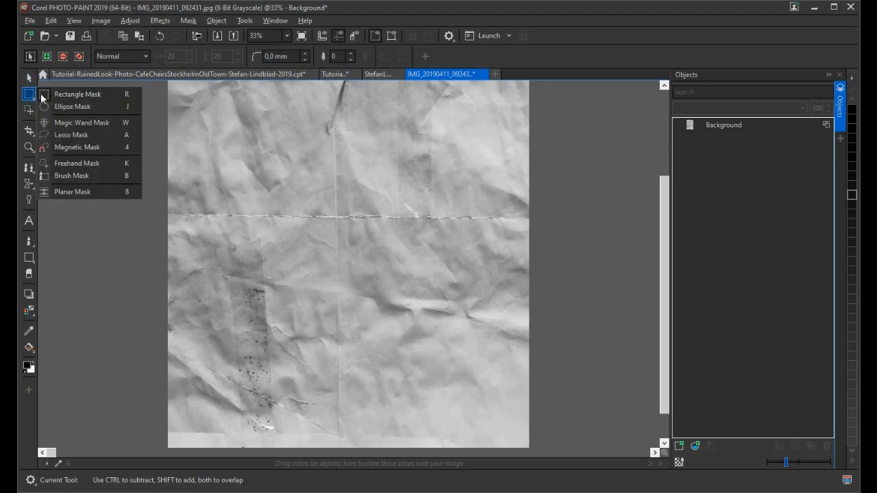
{"action": "left_click", "coordinate": [70, 95]}
{"action": "left_click_drag", "start_coordinate": [168, 205], "coordinate": [529, 229]}
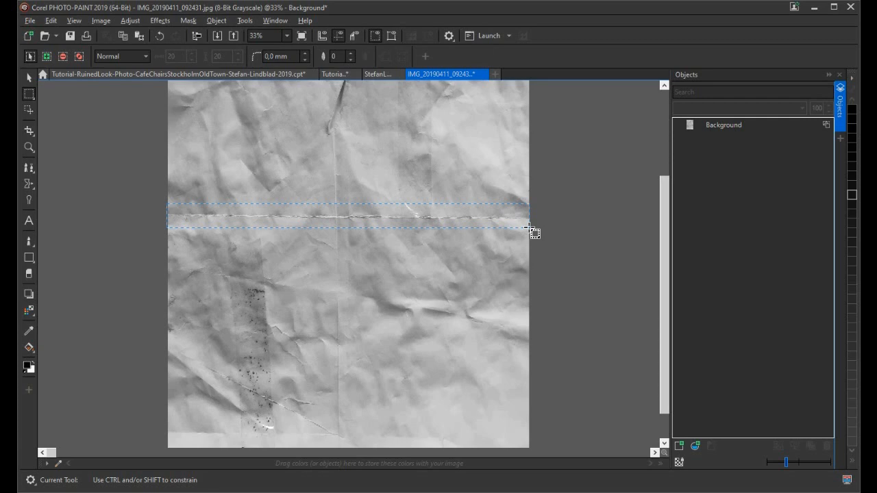
{"action": "left_click_drag", "start_coordinate": [528, 228], "coordinate": [528, 228]}
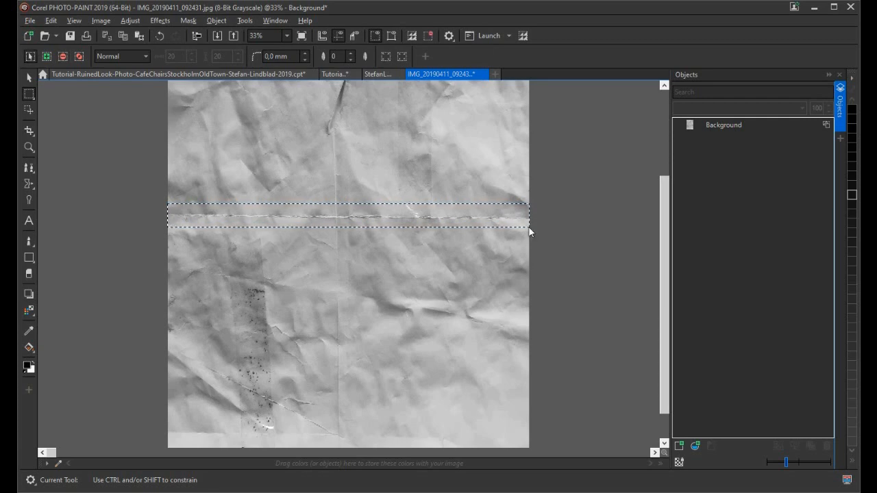
Create a new 4000 × 2500 px, 24-bit RGB image at 300 dpi and paste the copied fold strip into it.
{"action": "left_click", "coordinate": [340, 77]}
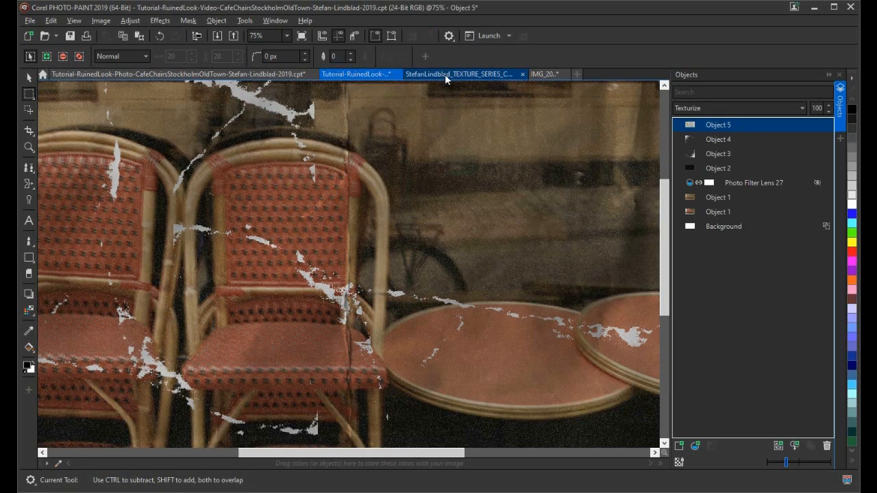
{"action": "left_click", "coordinate": [548, 77]}
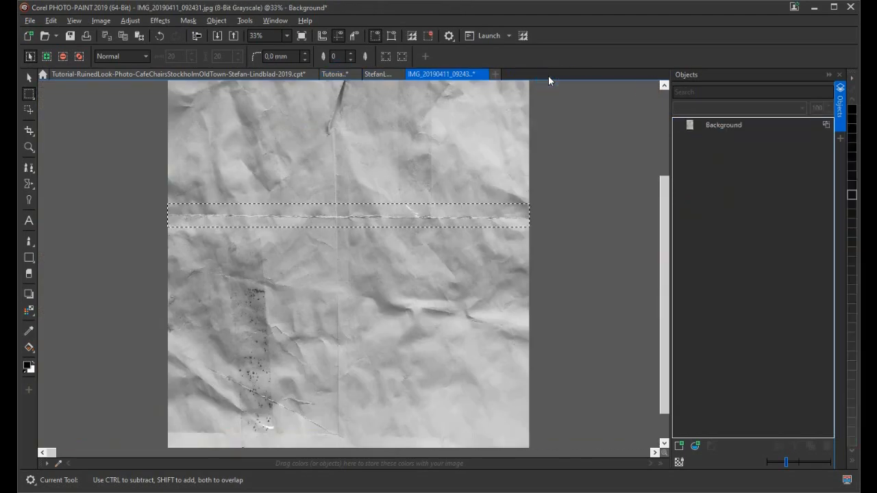
{"action": "left_click", "coordinate": [495, 75]}
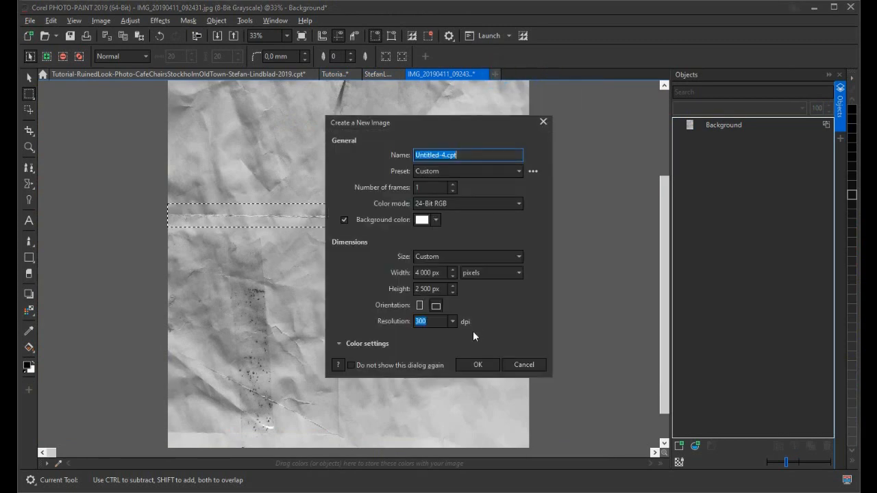
{"action": "left_click", "coordinate": [478, 365]}
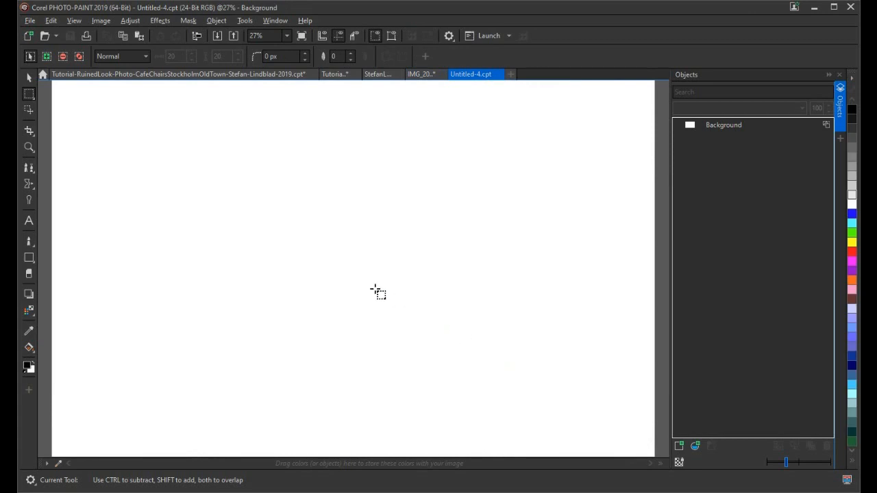
{"action": "key", "text": "ctrl+v"}
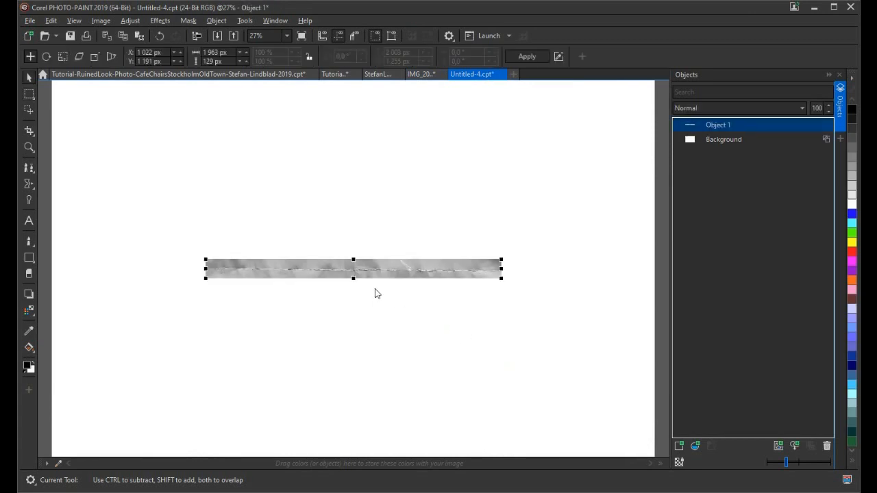
Try removing a grey paper tone above the fold with Color Transparency at tolerance 10, then restore the strip.
{"action": "scroll", "coordinate": [341, 279], "scroll_direction": "up", "scroll_amount": 2}
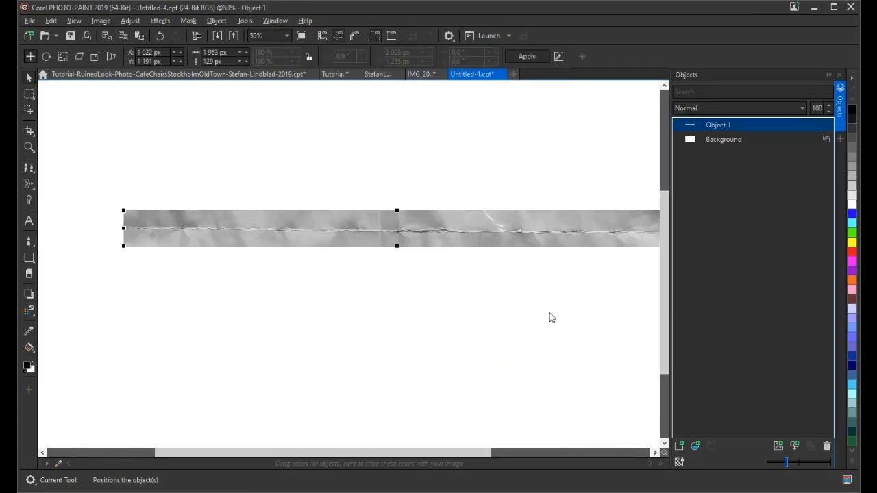
{"action": "left_click_drag", "start_coordinate": [450, 452], "coordinate": [469, 452]}
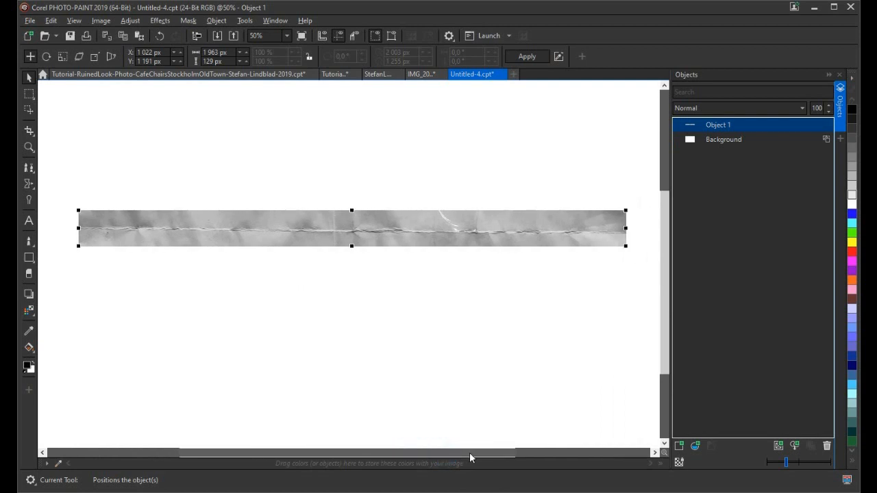
{"action": "left_click", "coordinate": [31, 311]}
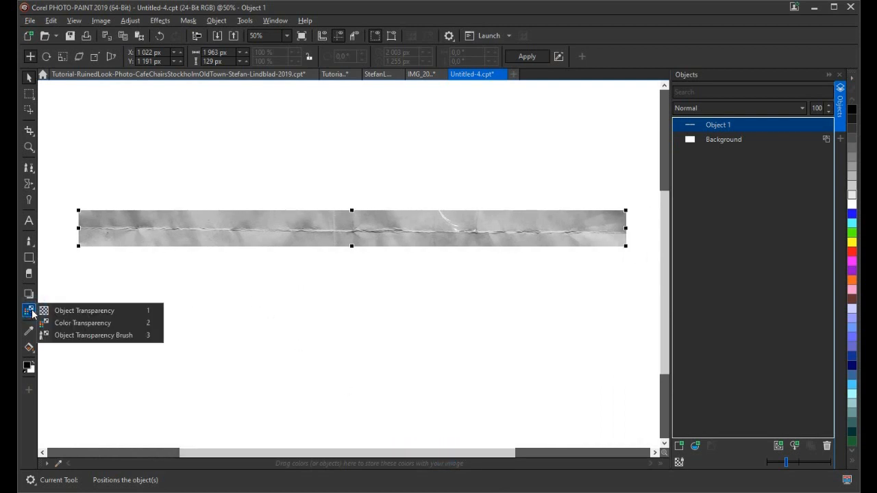
{"action": "left_click", "coordinate": [73, 323]}
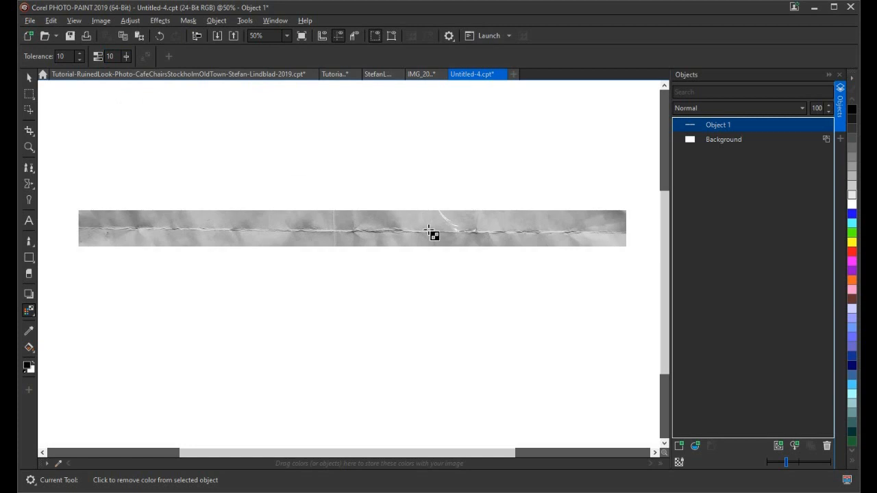
{"action": "left_click", "coordinate": [312, 214]}
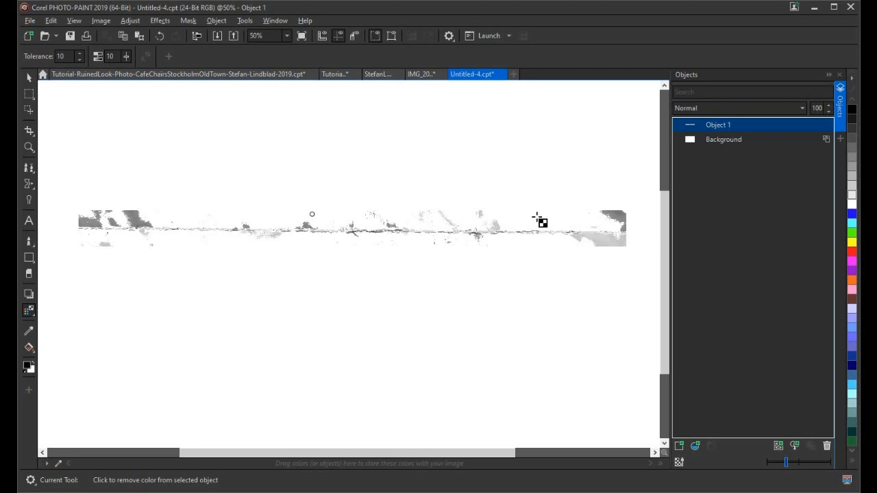
{"action": "left_click", "coordinate": [160, 36]}
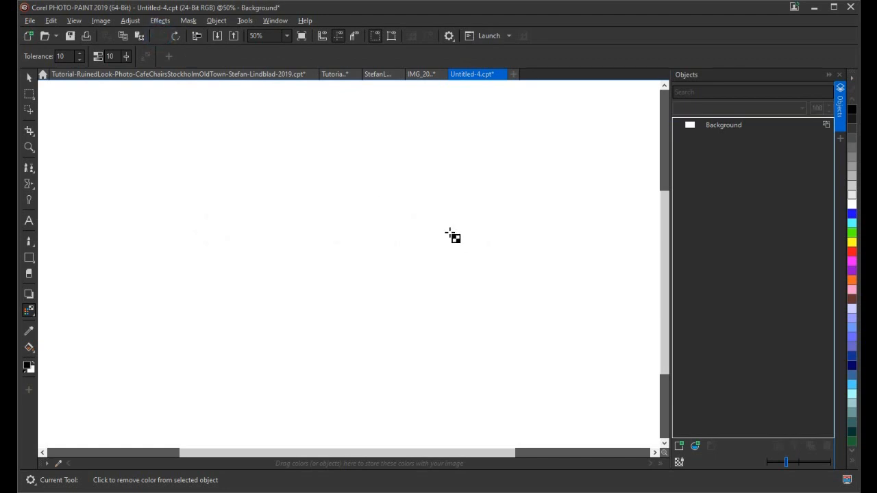
{"action": "left_click", "coordinate": [176, 36]}
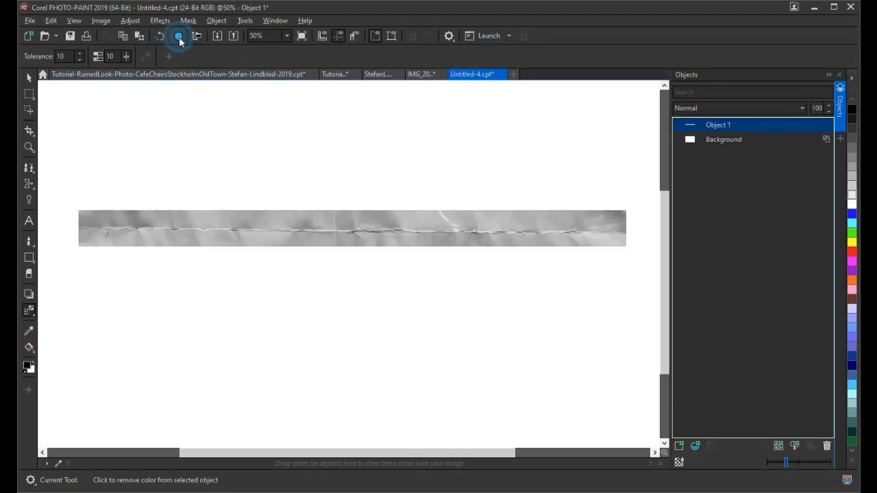
Try removing a different grey tone further along the strip at tolerance 10, inspect the remaining fold line, and restore the strip.
{"action": "left_click", "coordinate": [266, 215]}
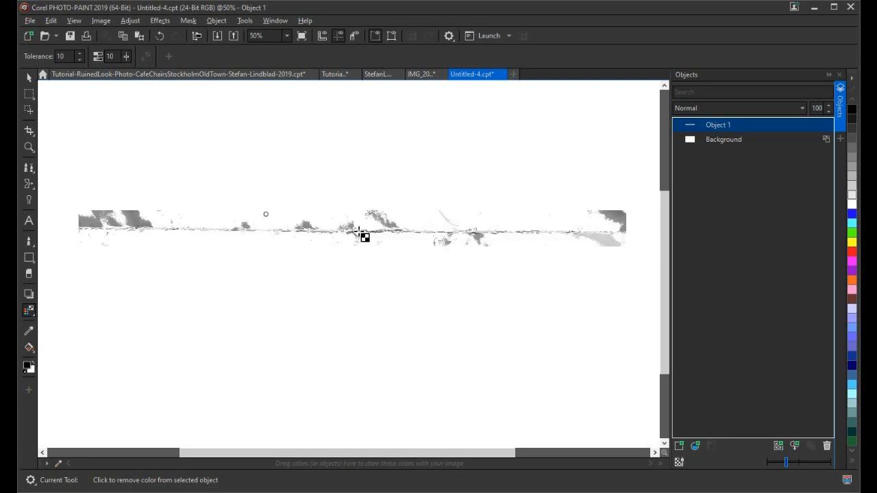
{"action": "scroll", "coordinate": [361, 239], "scroll_direction": "up", "scroll_amount": 1}
{"action": "scroll", "coordinate": [359, 272], "scroll_direction": "up", "scroll_amount": 1}
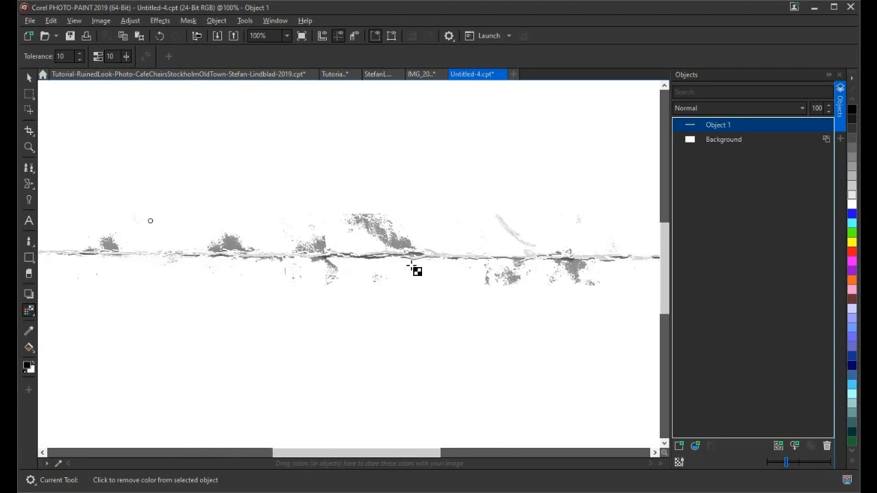
{"action": "scroll", "coordinate": [414, 271], "scroll_direction": "down", "scroll_amount": 1}
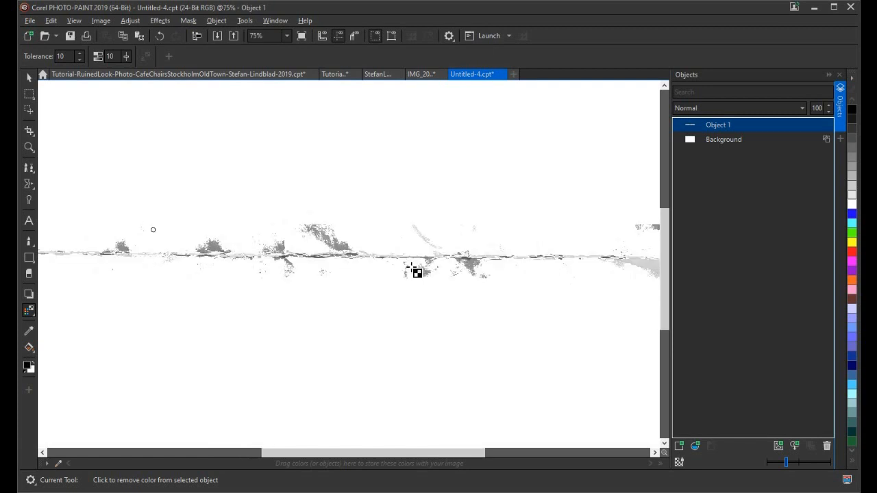
{"action": "scroll", "coordinate": [414, 271], "scroll_direction": "down", "scroll_amount": 1}
{"action": "scroll", "coordinate": [402, 261], "scroll_direction": "down", "scroll_amount": 1}
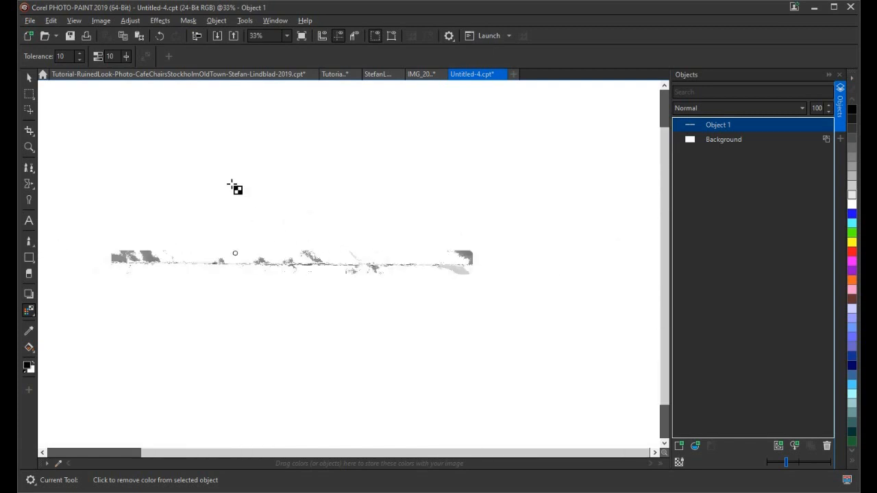
{"action": "left_click", "coordinate": [159, 36]}
{"action": "left_click", "coordinate": [175, 36]}
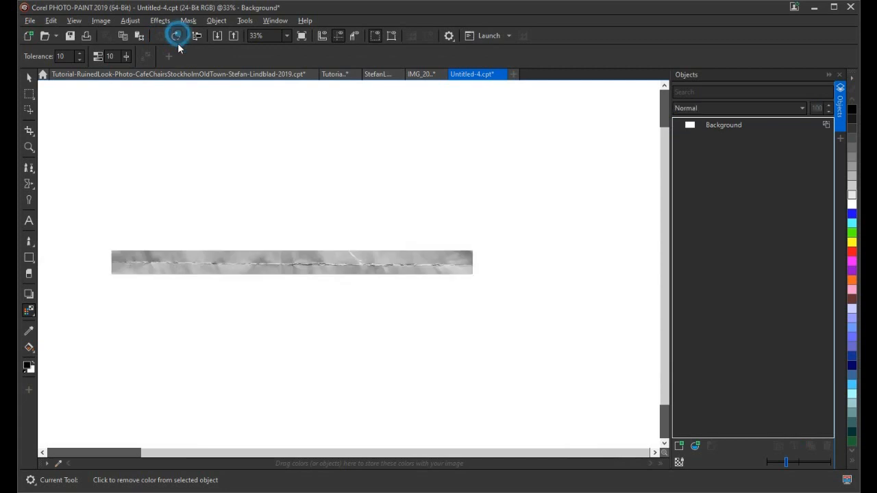
Set the Color Transparency tolerance to 5 and remove the grey paper tone sampled just above the fold.
{"action": "left_click", "coordinate": [29, 147]}
{"action": "left_click_drag", "start_coordinate": [108, 250], "coordinate": [465, 281]}
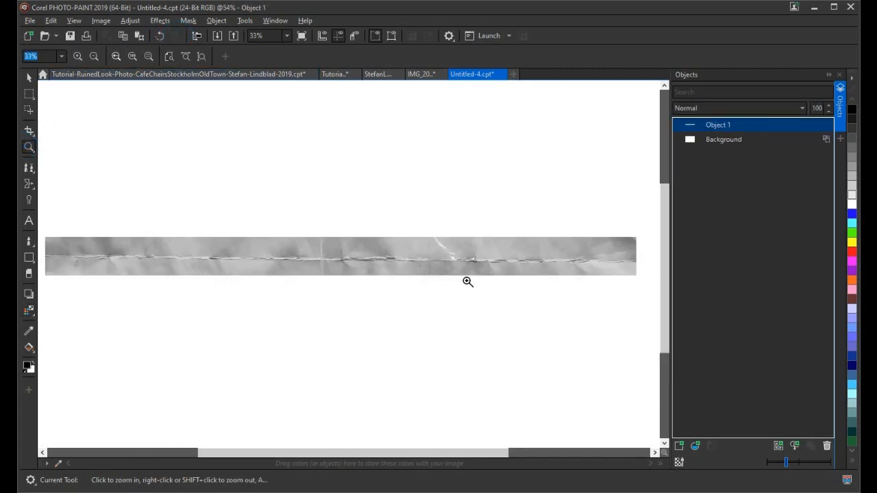
{"action": "left_click", "coordinate": [27, 310]}
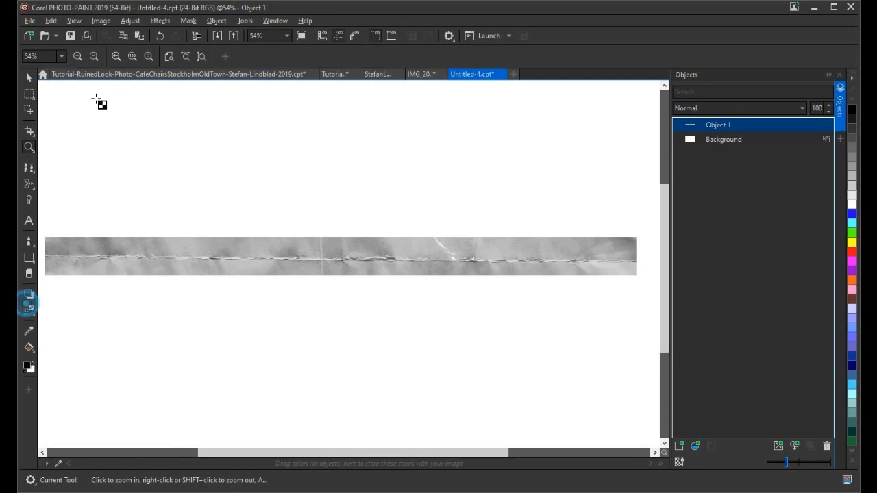
{"action": "double_click", "coordinate": [62, 57]}
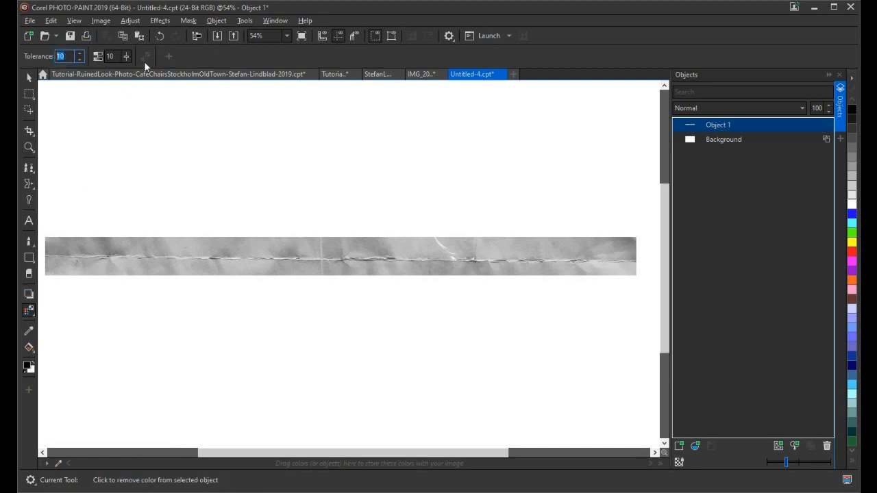
{"action": "type", "text": "5"}
{"action": "left_click", "coordinate": [109, 56]}
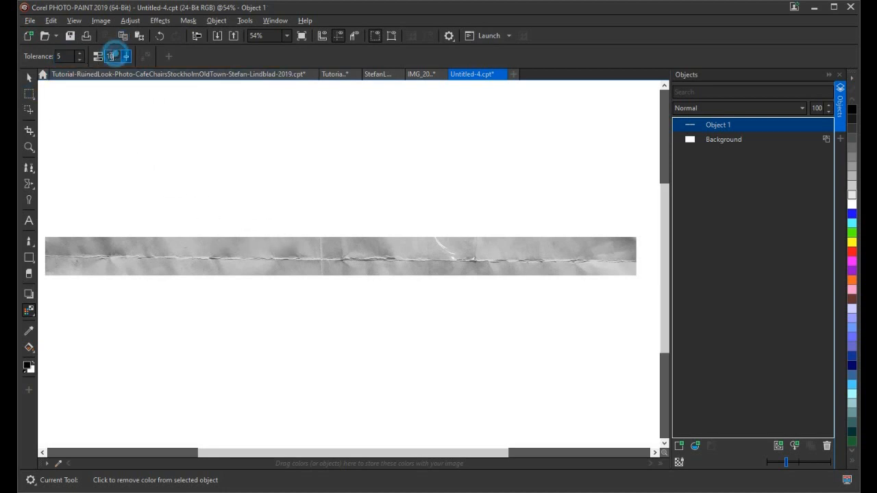
{"action": "left_click", "coordinate": [25, 316]}
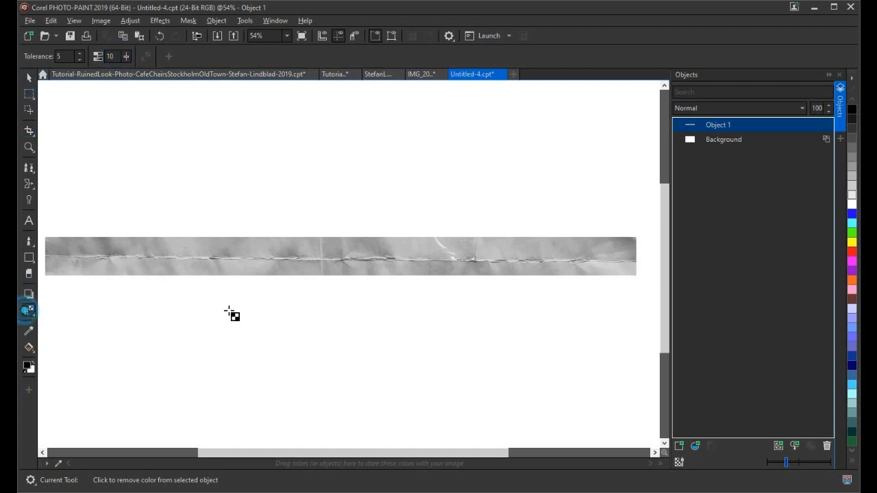
{"action": "left_click", "coordinate": [252, 241]}
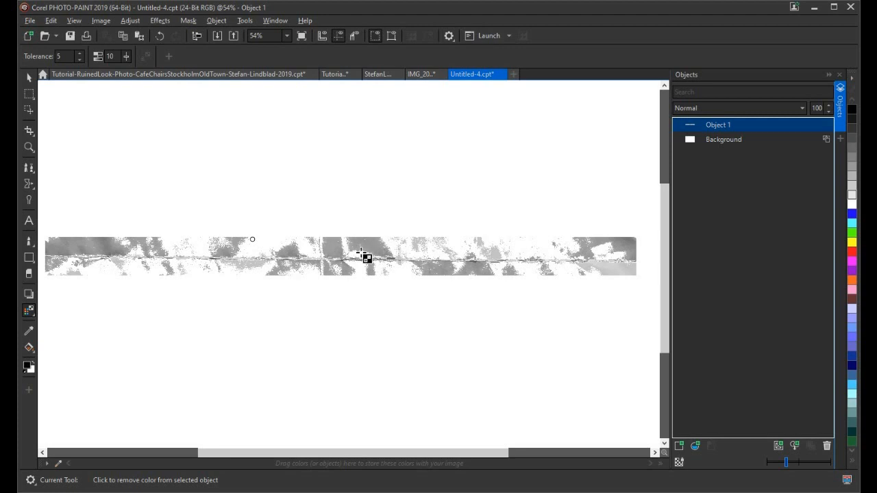
Set up the Eraser with the soft, ragged-edged 47 nib and a size of 70.
{"action": "scroll", "coordinate": [346, 254], "scroll_direction": "up", "scroll_amount": 1}
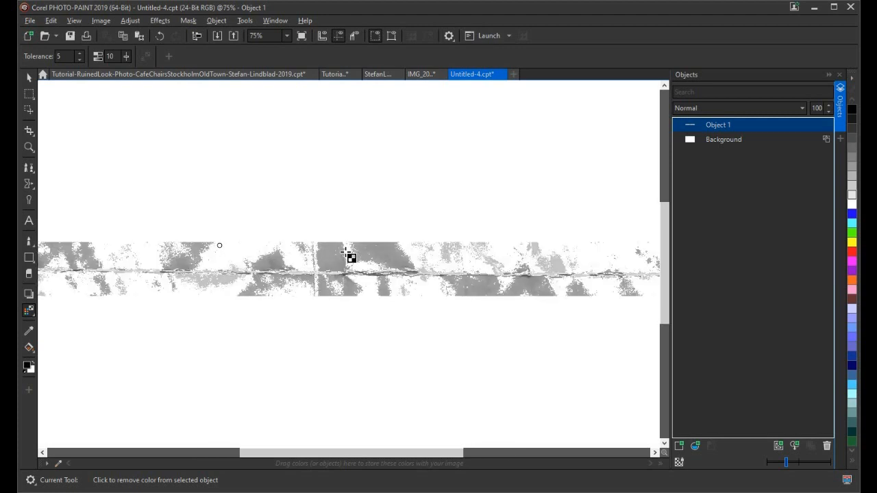
{"action": "scroll", "coordinate": [409, 242], "scroll_direction": "down", "scroll_amount": 1}
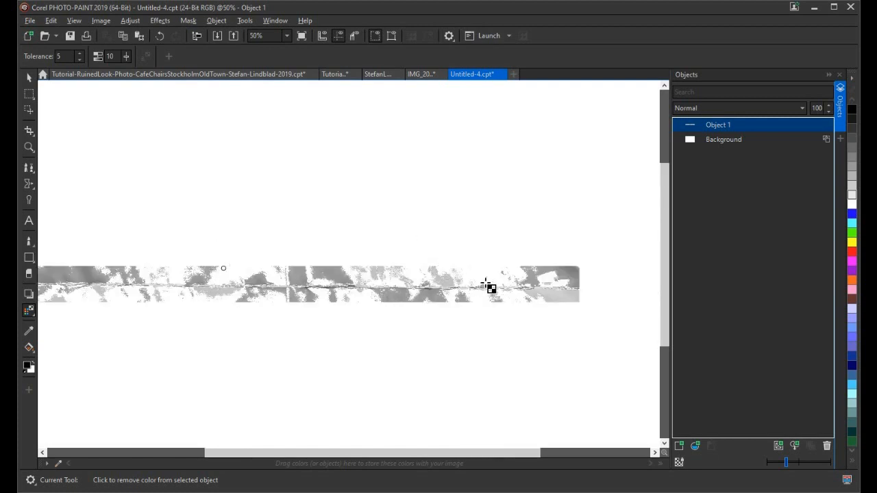
{"action": "left_click_drag", "start_coordinate": [464, 452], "coordinate": [445, 457]}
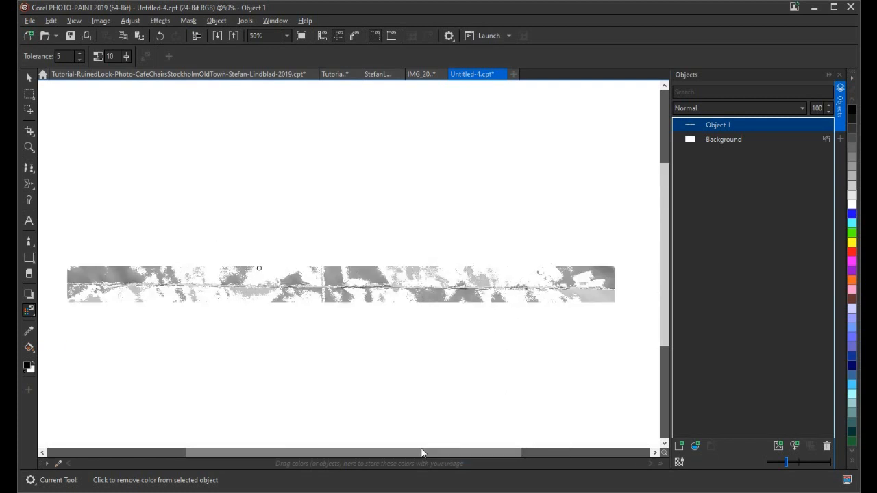
{"action": "left_click", "coordinate": [29, 274]}
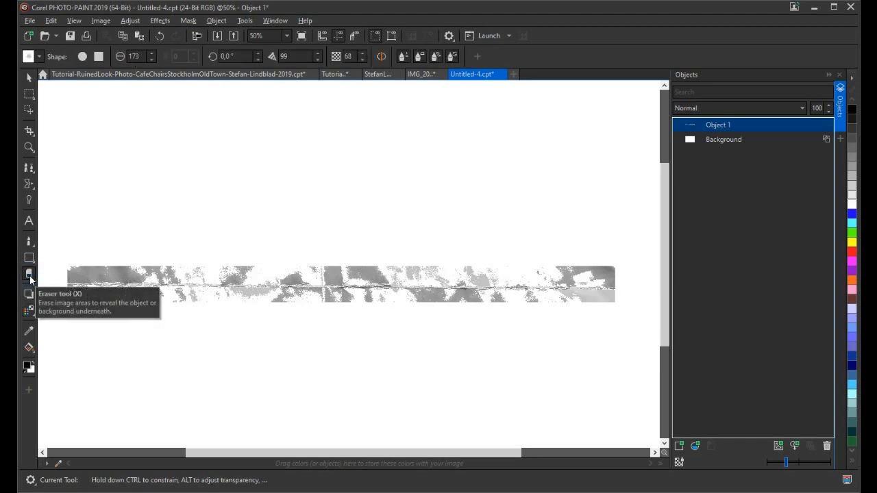
{"action": "left_click", "coordinate": [40, 57]}
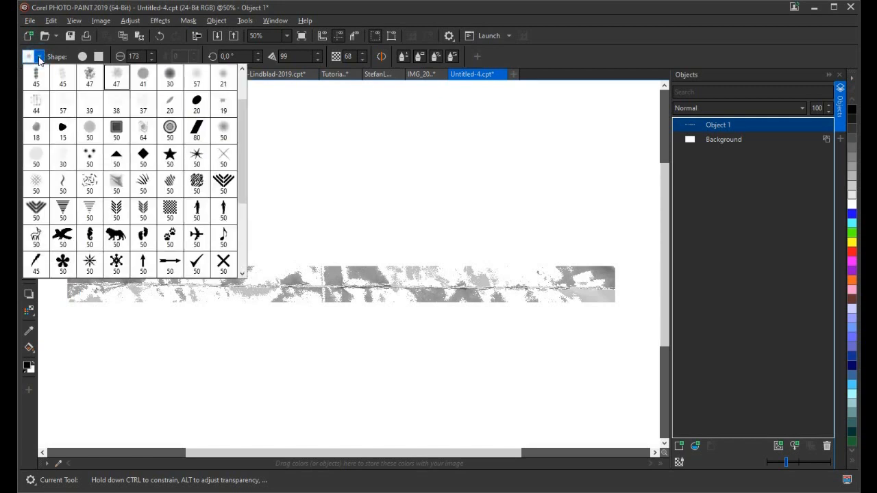
{"action": "left_click", "coordinate": [118, 84]}
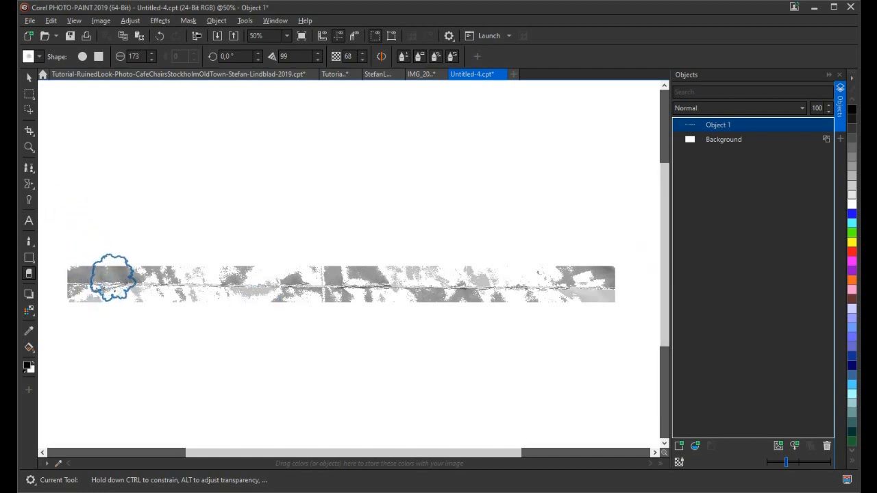
{"action": "left_click_drag", "start_coordinate": [133, 216], "coordinate": [133, 254]}
{"action": "left_click_drag", "start_coordinate": [133, 218], "coordinate": [140, 331]}
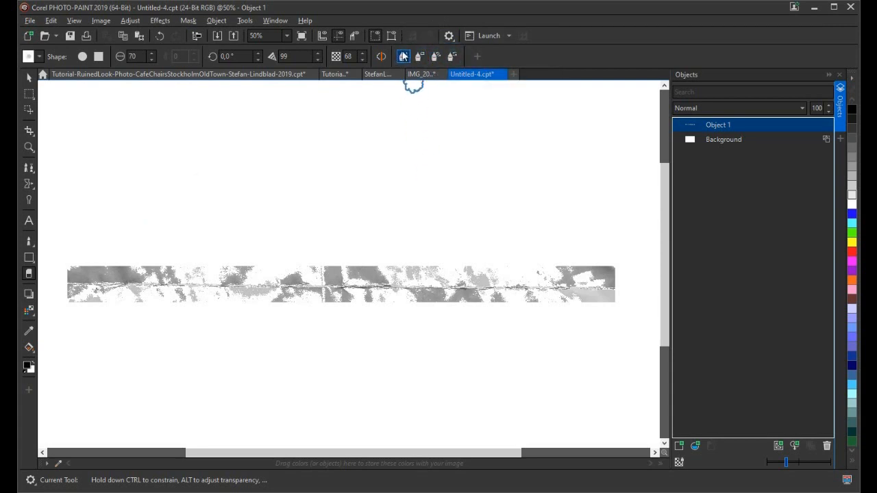
Fade out the hard upper edge of the fold strip along its whole length with the size 70 Eraser.
{"action": "left_click", "coordinate": [75, 268]}
{"action": "left_click", "coordinate": [69, 270]}
{"action": "left_click", "coordinate": [67, 270]}
{"action": "left_click", "coordinate": [68, 271]}
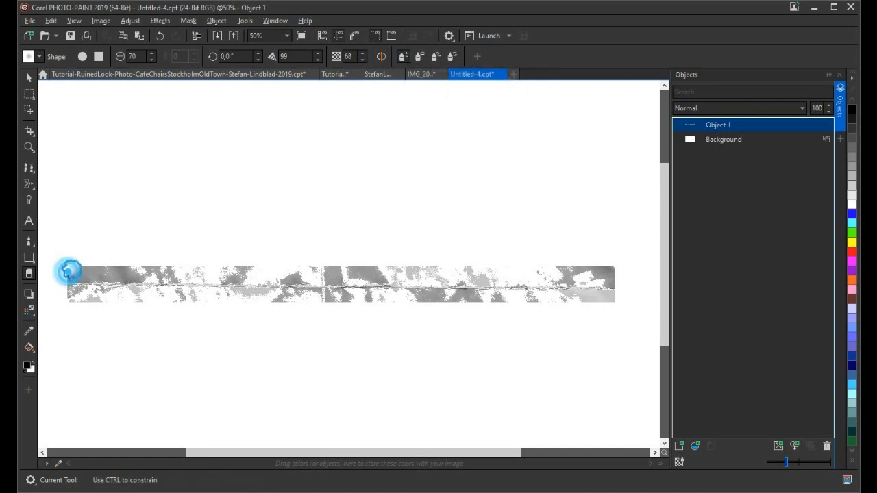
{"action": "left_click_drag", "start_coordinate": [68, 268], "coordinate": [143, 268]}
{"action": "left_click", "coordinate": [69, 271]}
{"action": "left_click", "coordinate": [80, 270]}
{"action": "mouse_move", "coordinate": [80, 272]}
{"action": "left_mouse_down"}
{"action": "mouse_move", "coordinate": [135, 270]}
{"action": "mouse_move", "coordinate": [125, 275]}
{"action": "mouse_move", "coordinate": [133, 263]}
{"action": "mouse_move", "coordinate": [75, 266]}
{"action": "mouse_move", "coordinate": [298, 259]}
{"action": "mouse_move", "coordinate": [184, 249]}
{"action": "mouse_move", "coordinate": [358, 260]}
{"action": "mouse_move", "coordinate": [300, 256]}
{"action": "mouse_move", "coordinate": [328, 260]}
{"action": "mouse_move", "coordinate": [606, 257]}
{"action": "mouse_move", "coordinate": [580, 257]}
{"action": "mouse_move", "coordinate": [614, 265]}
{"action": "left_mouse_up"}
Fade the strip's lower edge with the Eraser at size 159, and erase closer to the fold at size 79.
{"action": "mouse_move", "coordinate": [619, 308]}
{"action": "left_mouse_down"}
{"action": "mouse_move", "coordinate": [528, 320]}
{"action": "mouse_move", "coordinate": [409, 311]}
{"action": "mouse_move", "coordinate": [561, 316]}
{"action": "left_mouse_up"}
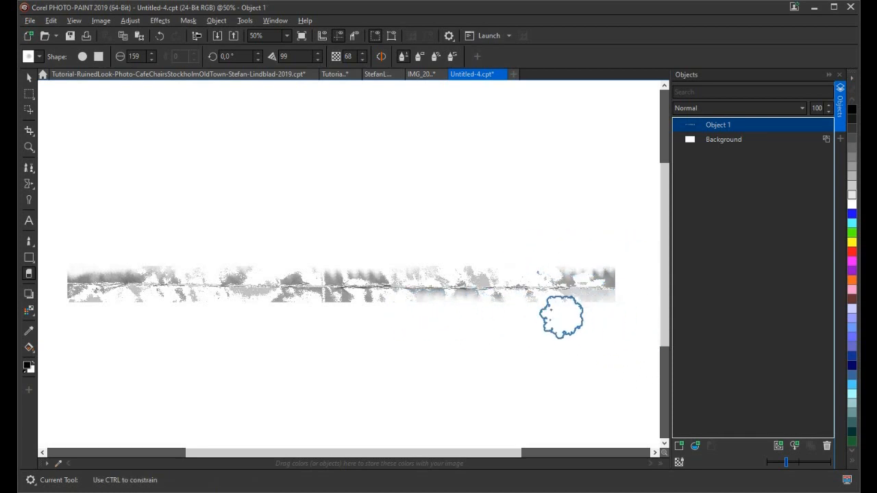
{"action": "mouse_move", "coordinate": [159, 308]}
{"action": "left_mouse_down"}
{"action": "mouse_move", "coordinate": [152, 313]}
{"action": "mouse_move", "coordinate": [283, 317]}
{"action": "mouse_move", "coordinate": [479, 305]}
{"action": "left_mouse_up"}
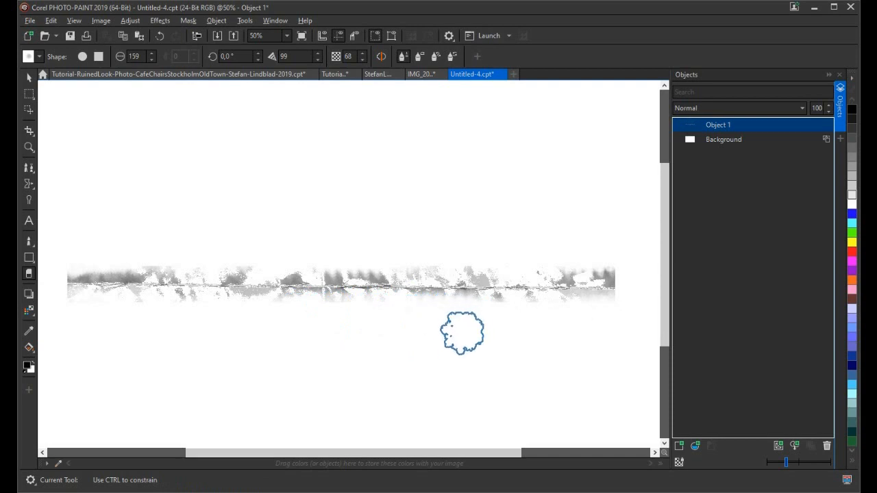
{"action": "left_click_drag", "start_coordinate": [416, 350], "coordinate": [383, 350], "text": "shift"}
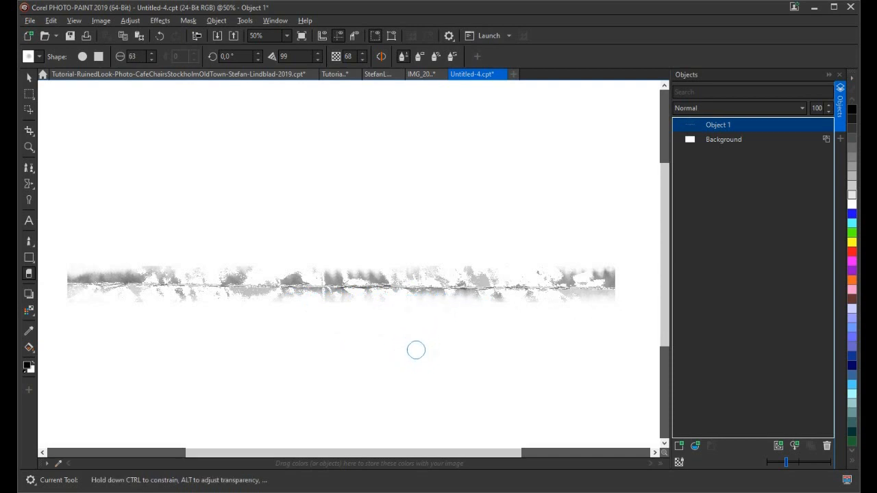
{"action": "mouse_move", "coordinate": [589, 306]}
{"action": "left_mouse_down", "text": "shift"}
{"action": "mouse_move", "coordinate": [609, 301]}
{"action": "mouse_move", "coordinate": [597, 300]}
{"action": "left_mouse_up", "text": "shift"}
{"action": "mouse_move", "coordinate": [584, 301]}
{"action": "left_mouse_down"}
{"action": "mouse_move", "coordinate": [573, 300]}
{"action": "mouse_move", "coordinate": [600, 297]}
{"action": "mouse_move", "coordinate": [517, 302]}
{"action": "left_mouse_up"}
{"action": "left_click_drag", "start_coordinate": [517, 302], "coordinate": [483, 301]}
{"action": "mouse_move", "coordinate": [341, 305]}
{"action": "left_mouse_down"}
{"action": "mouse_move", "coordinate": [348, 299]}
{"action": "mouse_move", "coordinate": [279, 300]}
{"action": "left_mouse_up"}
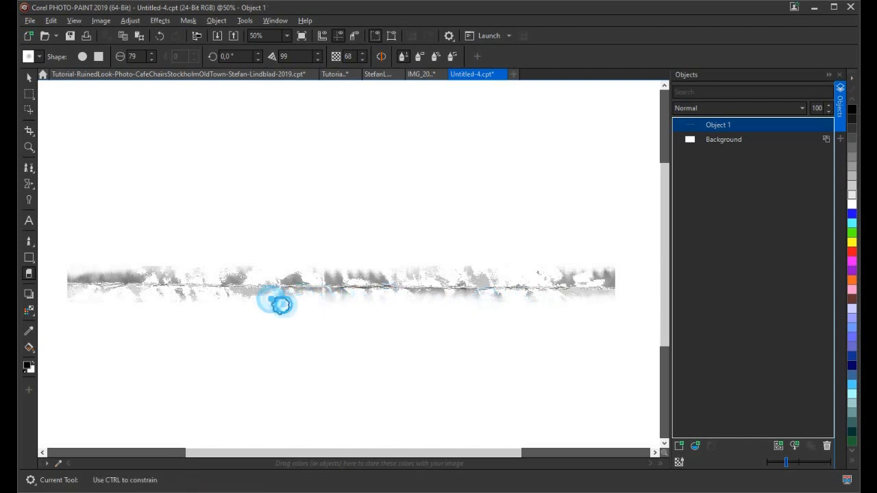
Erase more of the grey paper above the fold at size 79, and undo the last eraser stroke.
{"action": "mouse_move", "coordinate": [144, 299]}
{"action": "left_mouse_down"}
{"action": "mouse_move", "coordinate": [66, 299]}
{"action": "mouse_move", "coordinate": [68, 268]}
{"action": "mouse_move", "coordinate": [75, 270]}
{"action": "mouse_move", "coordinate": [63, 277]}
{"action": "mouse_move", "coordinate": [159, 269]}
{"action": "mouse_move", "coordinate": [144, 266]}
{"action": "mouse_move", "coordinate": [142, 275]}
{"action": "mouse_move", "coordinate": [273, 276]}
{"action": "mouse_move", "coordinate": [240, 266]}
{"action": "left_mouse_up"}
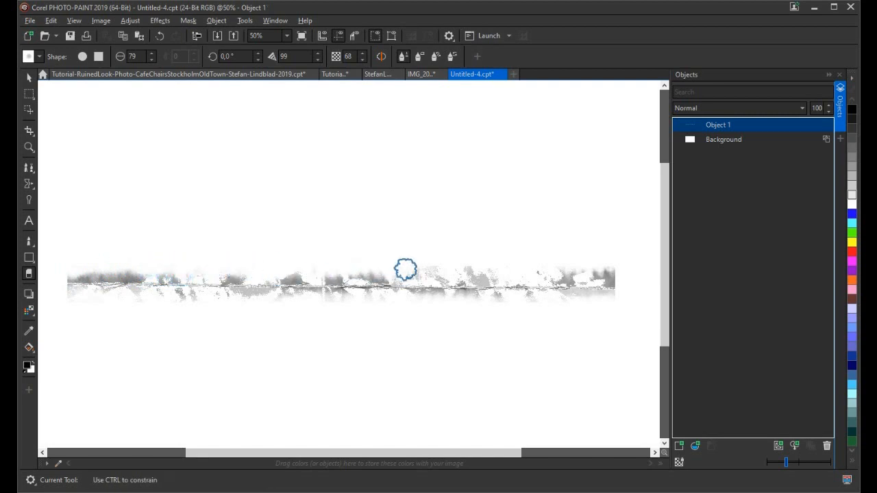
{"action": "key", "text": "ctrl+z"}
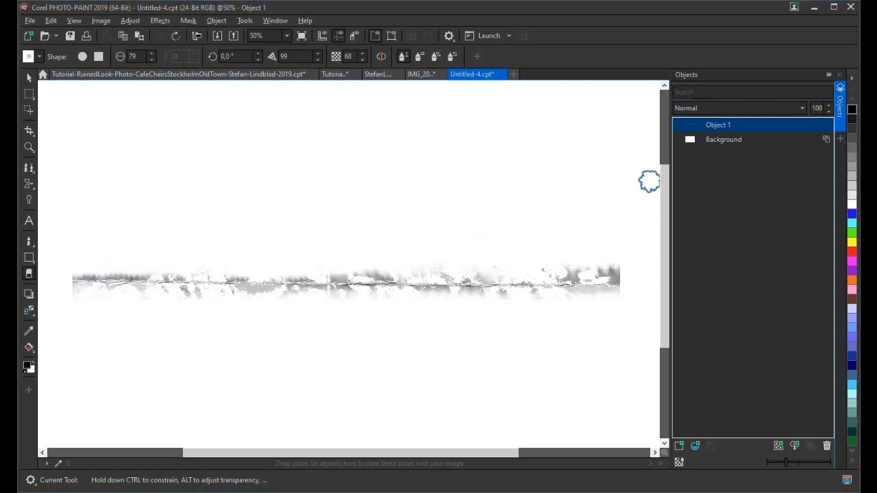
Collapse the Objects docker for more working space and soften the hard edges at both ends of the fold strip.
{"action": "left_click", "coordinate": [828, 75]}
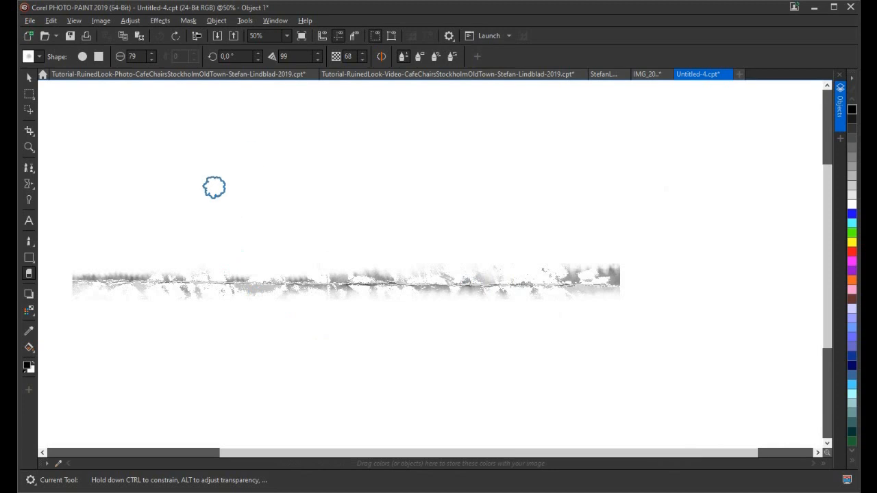
{"action": "left_click_drag", "start_coordinate": [327, 453], "coordinate": [294, 456]}
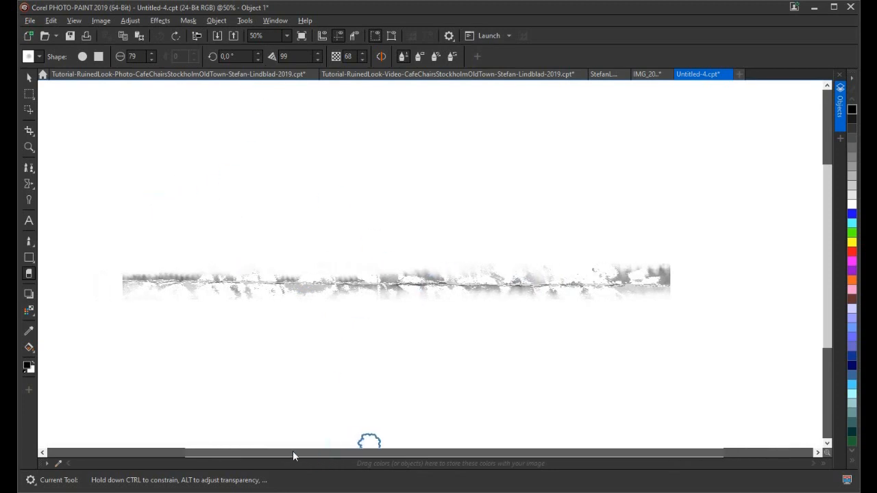
{"action": "left_click", "coordinate": [28, 146]}
{"action": "left_click_drag", "start_coordinate": [106, 225], "coordinate": [679, 321]}
{"action": "key", "text": "x"}
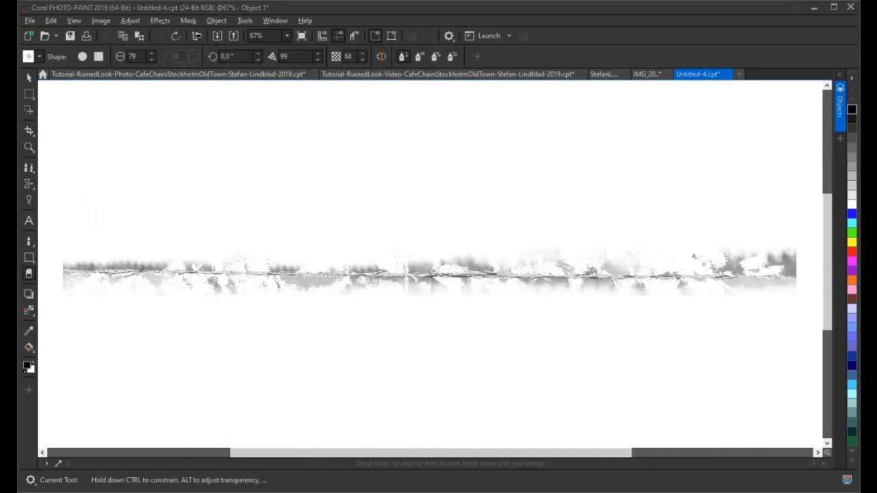
{"action": "mouse_move", "coordinate": [86, 265]}
{"action": "left_mouse_down"}
{"action": "mouse_move", "coordinate": [59, 264]}
{"action": "mouse_move", "coordinate": [73, 257]}
{"action": "left_mouse_up"}
{"action": "mouse_move", "coordinate": [812, 254]}
{"action": "left_mouse_down"}
{"action": "mouse_move", "coordinate": [790, 254]}
{"action": "mouse_move", "coordinate": [795, 267]}
{"action": "mouse_move", "coordinate": [809, 264]}
{"action": "mouse_move", "coordinate": [810, 290]}
{"action": "mouse_move", "coordinate": [792, 270]}
{"action": "mouse_move", "coordinate": [818, 288]}
{"action": "mouse_move", "coordinate": [777, 299]}
{"action": "left_mouse_up"}
{"action": "left_click_drag", "start_coordinate": [68, 291], "coordinate": [63, 282]}
Erase the grey paper remnants below the fold from the middle of the strip to its right end.
{"action": "mouse_move", "coordinate": [426, 294]}
{"action": "left_mouse_down"}
{"action": "mouse_move", "coordinate": [442, 288]}
{"action": "mouse_move", "coordinate": [429, 299]}
{"action": "mouse_move", "coordinate": [353, 295]}
{"action": "left_mouse_up"}
{"action": "left_click_drag", "start_coordinate": [598, 290], "coordinate": [552, 298]}
{"action": "left_click", "coordinate": [540, 292]}
{"action": "left_click", "coordinate": [579, 296]}
{"action": "left_click", "coordinate": [614, 298]}
{"action": "left_click", "coordinate": [635, 297]}
{"action": "left_click", "coordinate": [672, 292]}
{"action": "left_click", "coordinate": [709, 295]}
{"action": "left_click", "coordinate": [744, 294]}
{"action": "left_click", "coordinate": [793, 287]}
Erase leftover grey above the fold along the right half of the strip, and touch up its lower right end.
{"action": "left_click", "coordinate": [783, 244]}
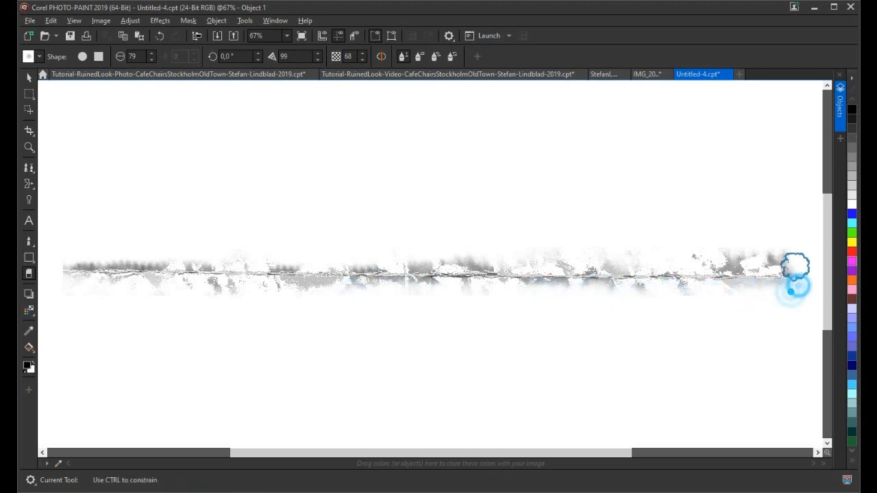
{"action": "left_click", "coordinate": [721, 254]}
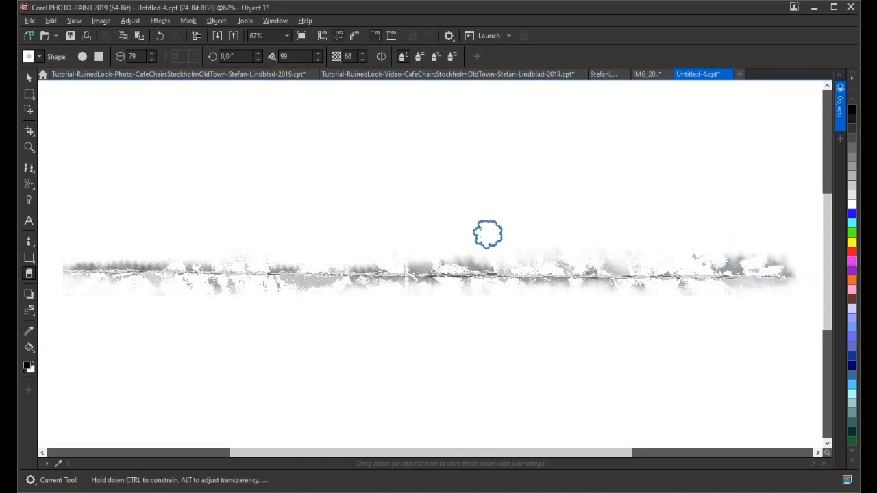
{"action": "left_click", "coordinate": [472, 252]}
{"action": "left_click", "coordinate": [538, 254]}
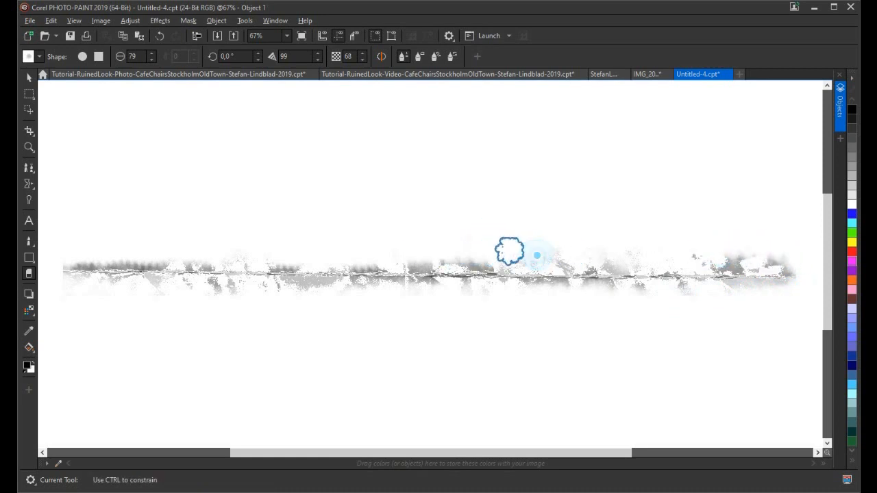
{"action": "left_click", "coordinate": [633, 257]}
{"action": "left_click", "coordinate": [771, 303]}
Fade the remaining grey patches just beneath the fold in the left and middle part of the strip.
{"action": "key", "text": "z"}
{"action": "key", "text": "x"}
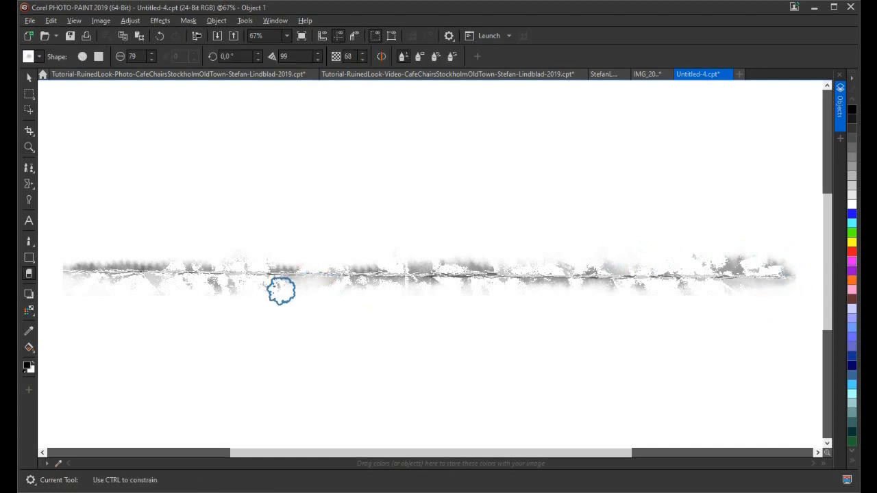
{"action": "mouse_move", "coordinate": [287, 294]}
{"action": "left_mouse_down"}
{"action": "mouse_move", "coordinate": [313, 290]}
{"action": "mouse_move", "coordinate": [349, 303]}
{"action": "mouse_move", "coordinate": [343, 295]}
{"action": "mouse_move", "coordinate": [460, 290]}
{"action": "mouse_move", "coordinate": [509, 307]}
{"action": "mouse_move", "coordinate": [509, 331]}
{"action": "left_mouse_up"}
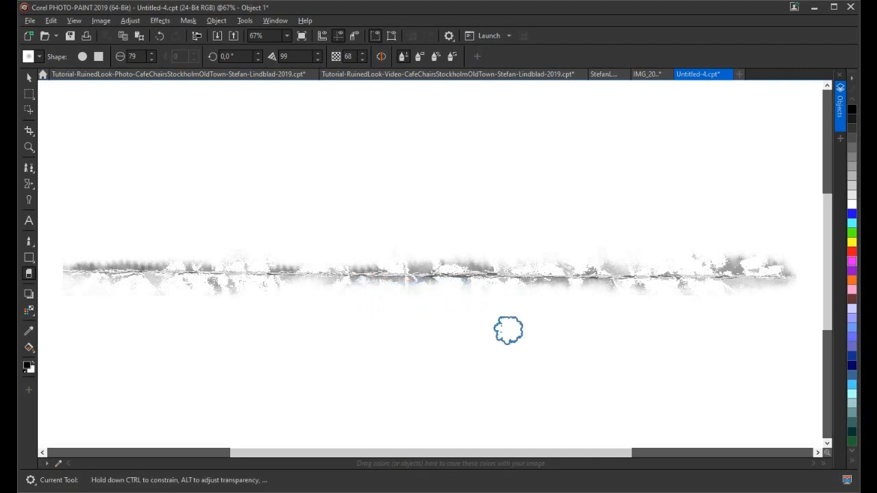
Copy the cleaned fold object and paste it into the Tutorial-RuinedLook-Video café chairs image.
{"action": "key", "text": "z"}
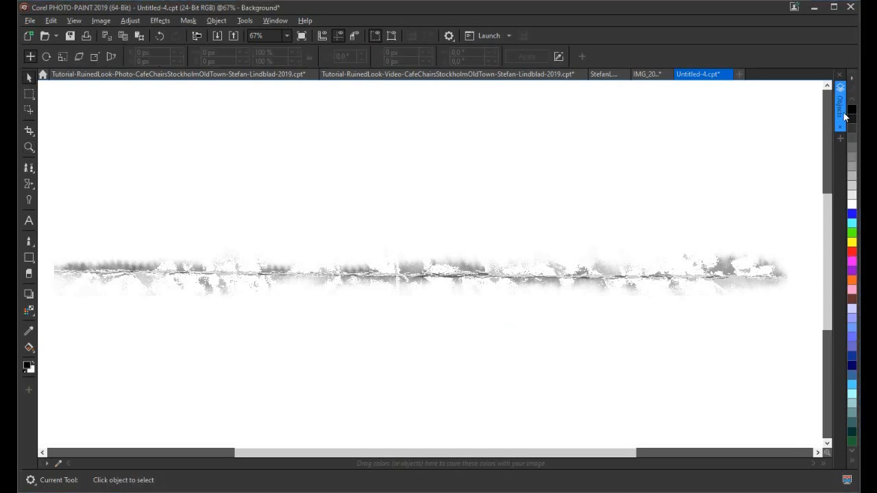
{"action": "left_click", "coordinate": [839, 110]}
{"action": "left_click", "coordinate": [728, 126]}
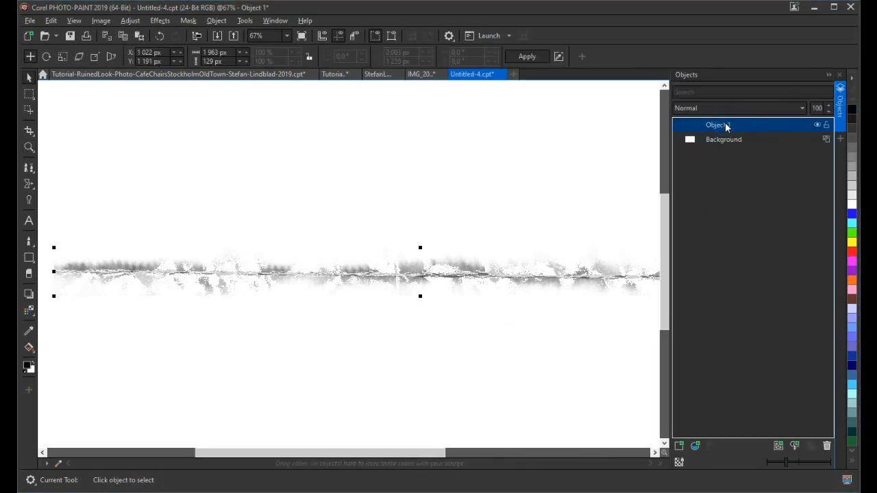
{"action": "right_click", "coordinate": [721, 125]}
{"action": "left_click", "coordinate": [746, 146]}
{"action": "left_click", "coordinate": [330, 75]}
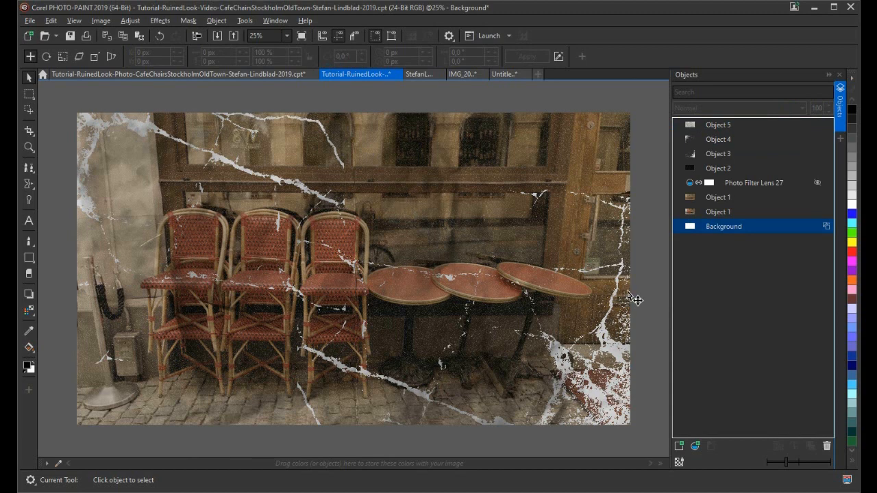
{"action": "key", "text": "ctrl+v"}
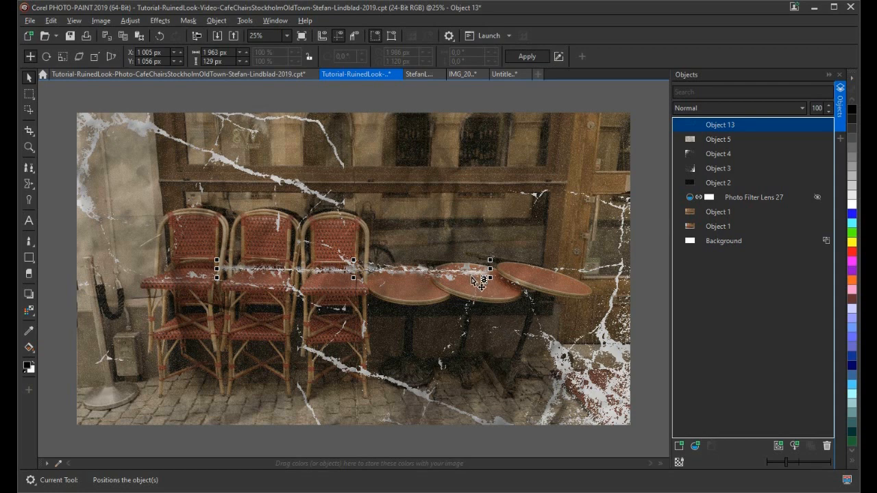
Rotate the pasted fold by 90° and fit it over the photo's full height near the middle, about 154 × 2341 px.
{"action": "left_click", "coordinate": [472, 277]}
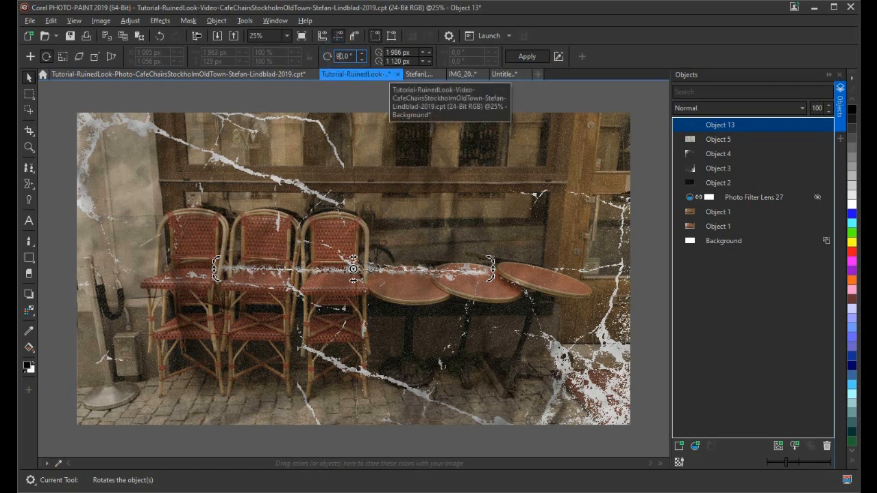
{"action": "key", "text": "Return"}
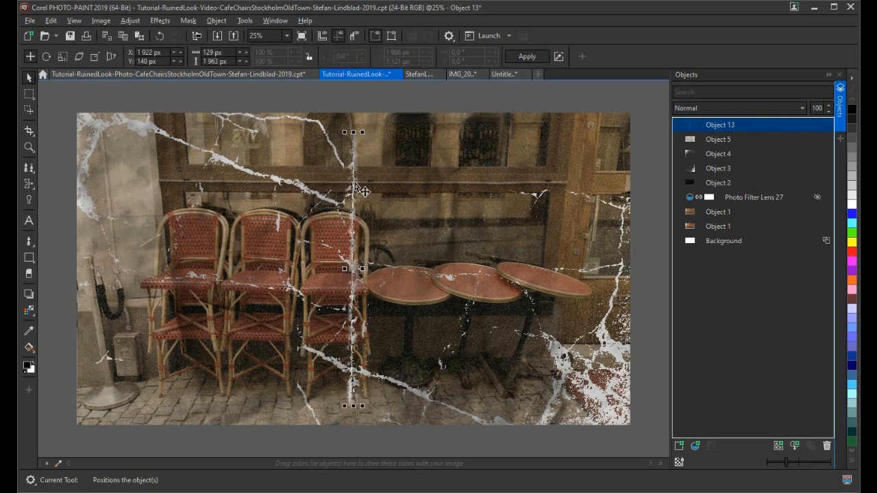
{"action": "left_click_drag", "start_coordinate": [355, 171], "coordinate": [342, 141]}
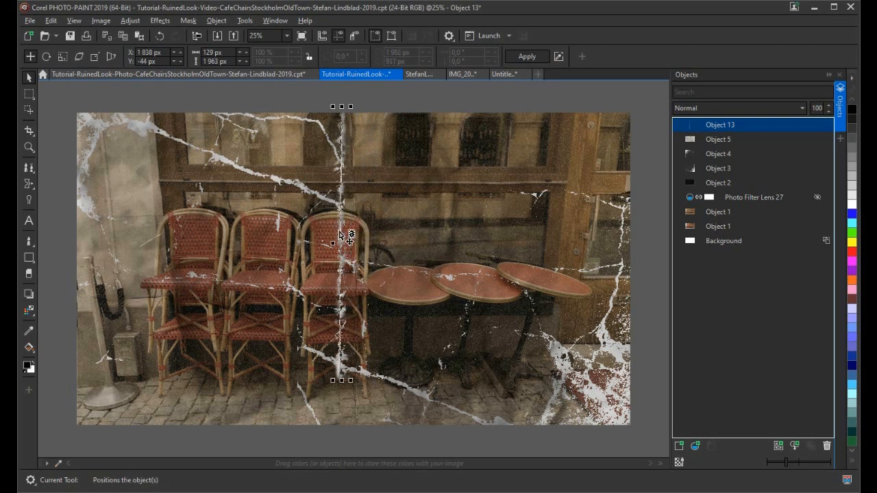
{"action": "left_click_drag", "start_coordinate": [343, 141], "coordinate": [351, 140]}
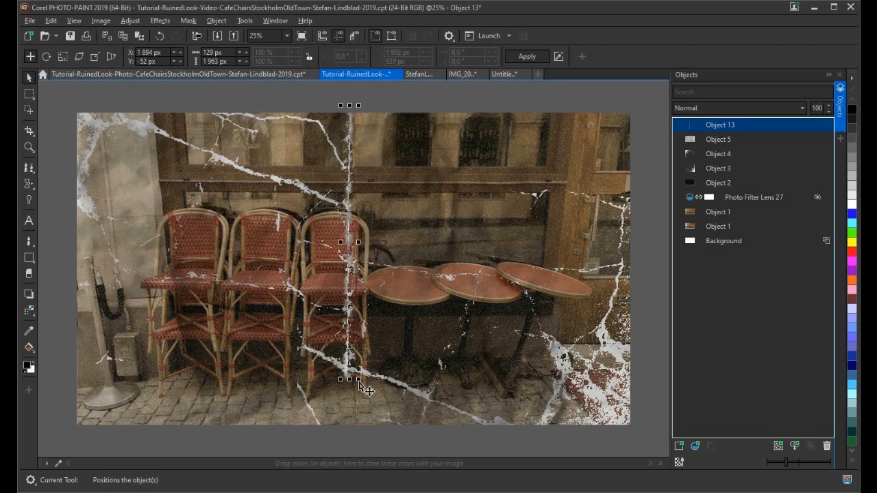
{"action": "left_click_drag", "start_coordinate": [357, 380], "coordinate": [355, 402]}
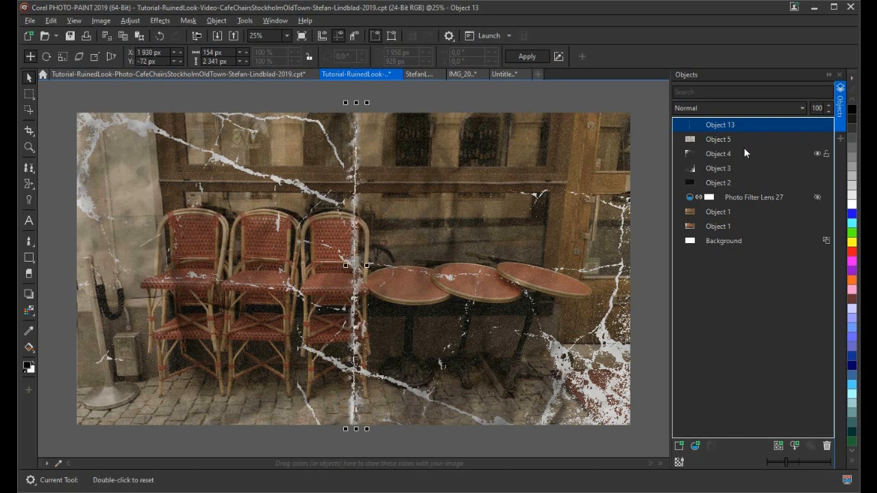
Duplicate the vertical fold object and rotate the copy by 90° so it crosses the photo horizontally.
{"action": "right_click", "coordinate": [725, 127]}
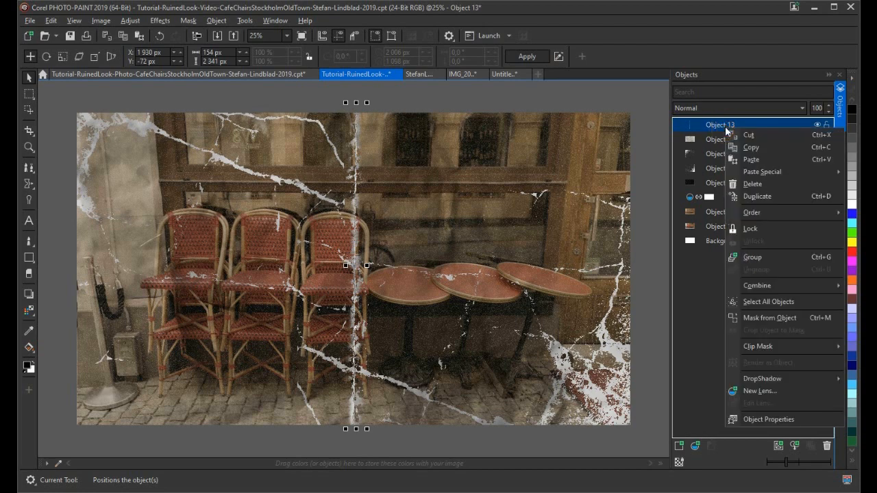
{"action": "left_click", "coordinate": [755, 199]}
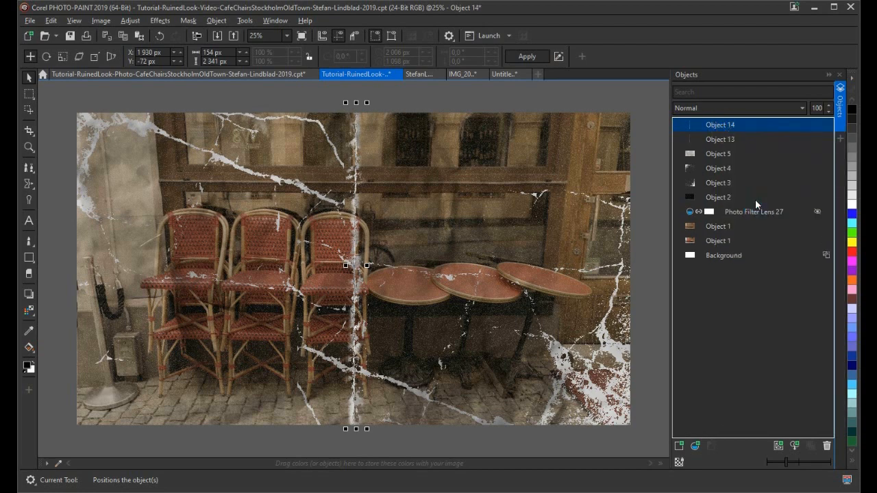
{"action": "left_click", "coordinate": [356, 149]}
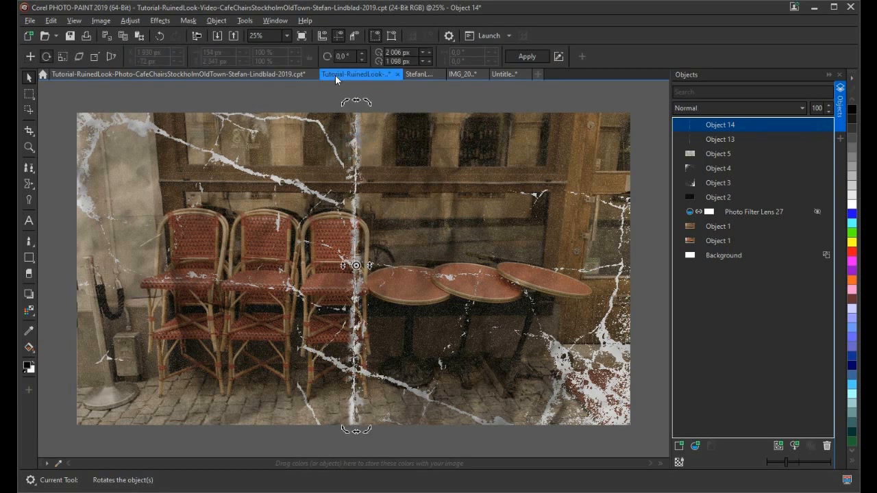
{"action": "left_click", "coordinate": [337, 56]}
{"action": "type", "text": "9"}
{"action": "key", "text": "Return"}
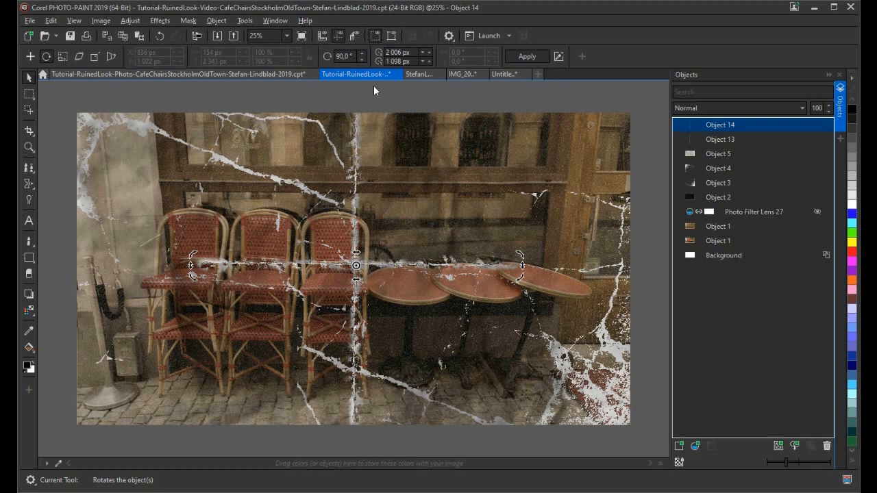
Apply the rotation and move the horizontal fold so it ends at the vertical fold, just above the chair backs.
{"action": "left_click", "coordinate": [413, 265]}
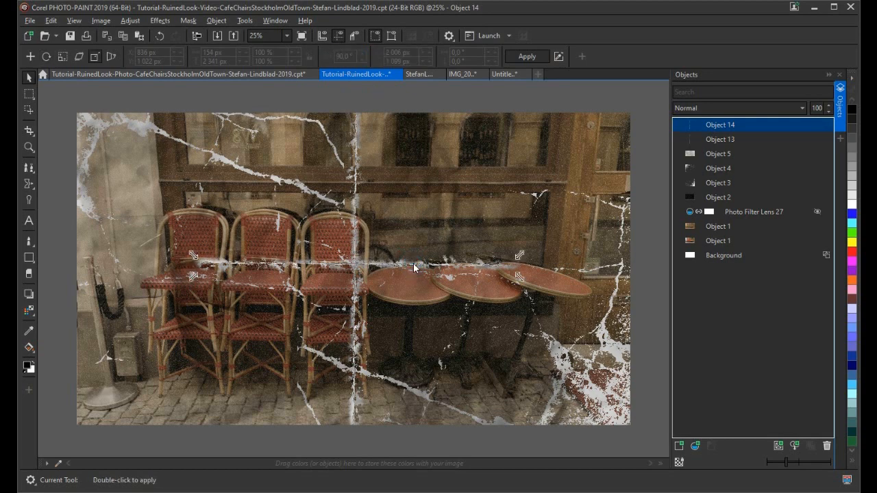
{"action": "left_click", "coordinate": [414, 266]}
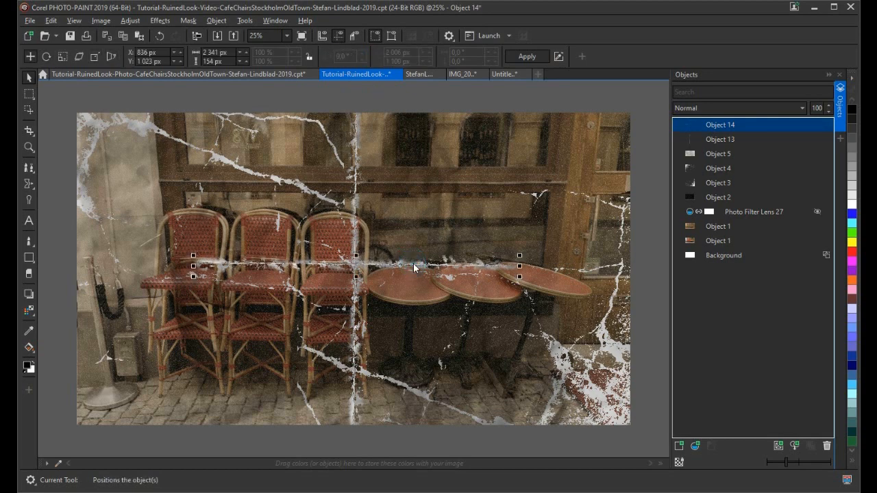
{"action": "left_click_drag", "start_coordinate": [414, 267], "coordinate": [293, 160]}
{"action": "left_click_drag", "start_coordinate": [381, 169], "coordinate": [335, 198]}
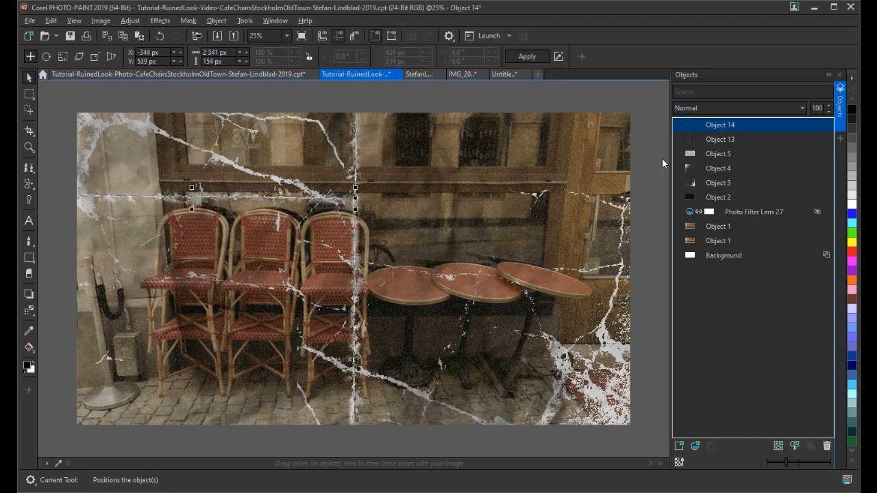
Duplicate the horizontal fold and move the copy down over the cobblestones in the photo's lower left.
{"action": "right_click", "coordinate": [716, 130]}
{"action": "left_click", "coordinate": [748, 196]}
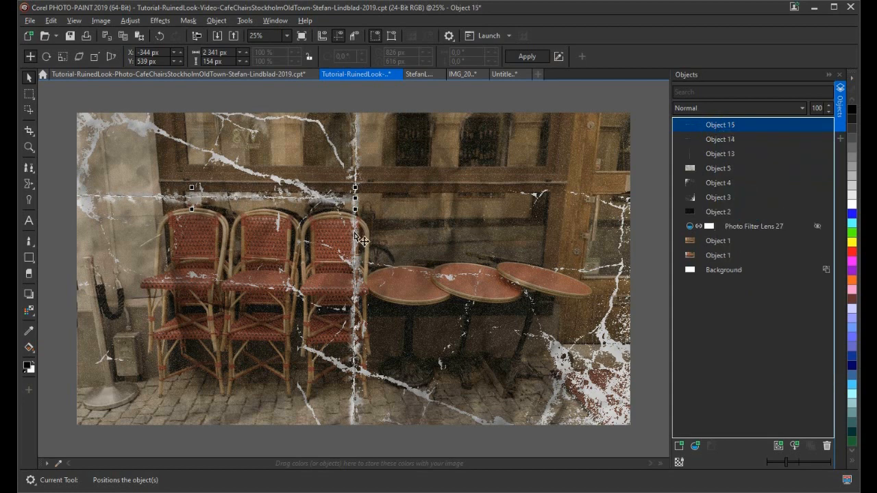
{"action": "left_click_drag", "start_coordinate": [218, 199], "coordinate": [217, 395]}
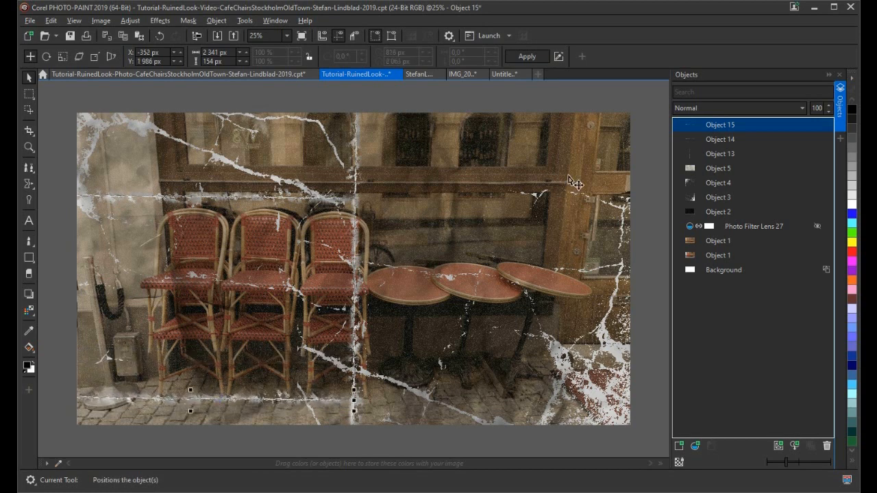
Duplicate the lower horizontal fold and place the copy across the windows, extending rightward from the vertical fold.
{"action": "right_click", "coordinate": [734, 124]}
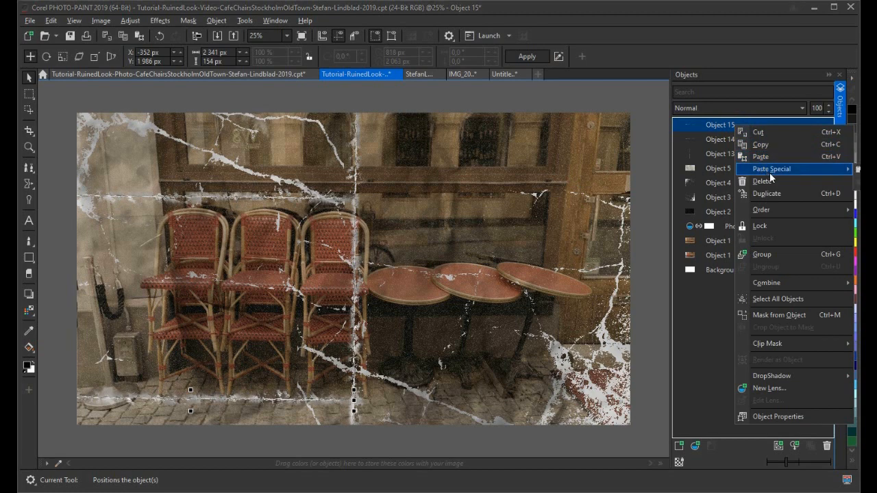
{"action": "left_click", "coordinate": [767, 193]}
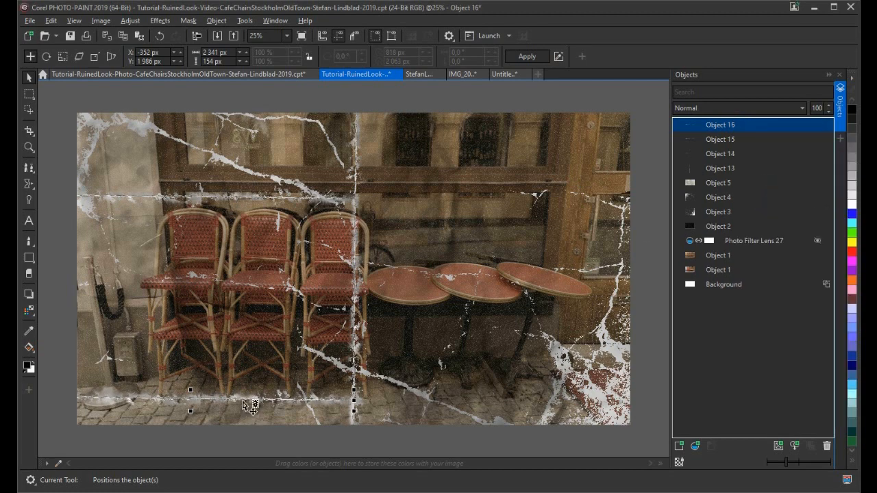
{"action": "left_click_drag", "start_coordinate": [255, 402], "coordinate": [378, 359]}
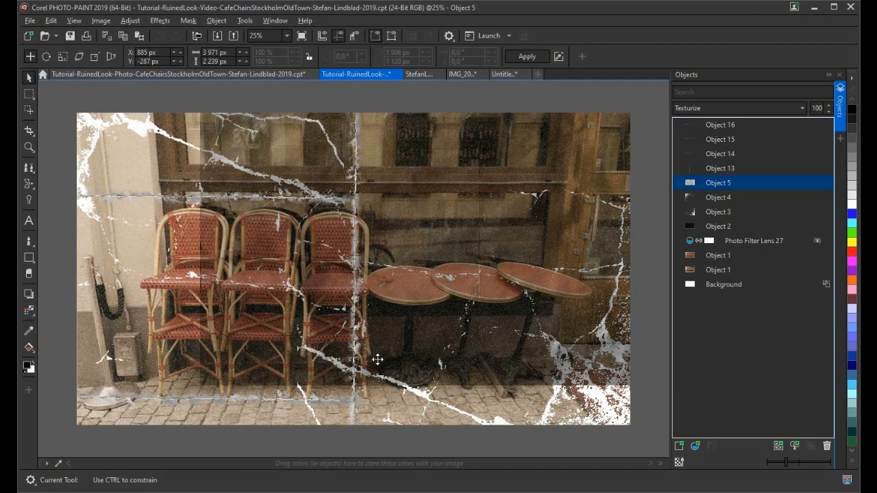
{"action": "left_click", "coordinate": [159, 35]}
{"action": "left_click", "coordinate": [720, 126]}
{"action": "left_click_drag", "start_coordinate": [263, 403], "coordinate": [579, 150]}
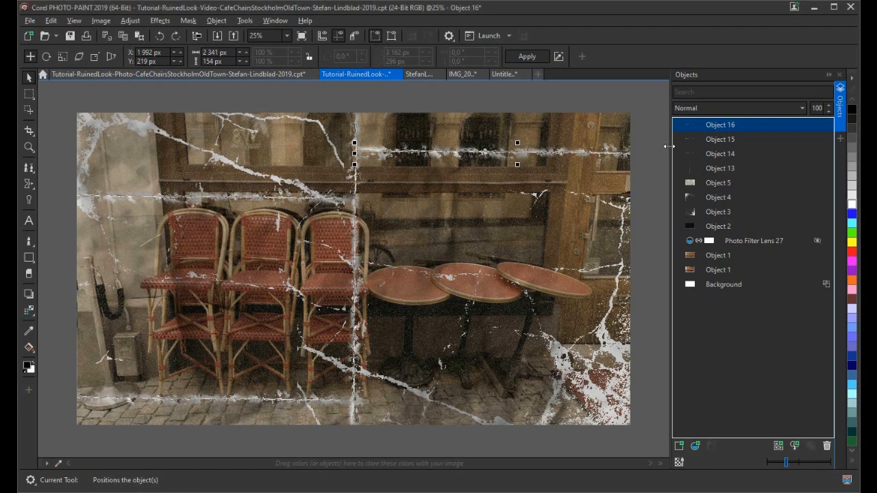
Set the merge mode of the three horizontal fold objects to Multiply.
{"action": "left_click", "coordinate": [710, 110]}
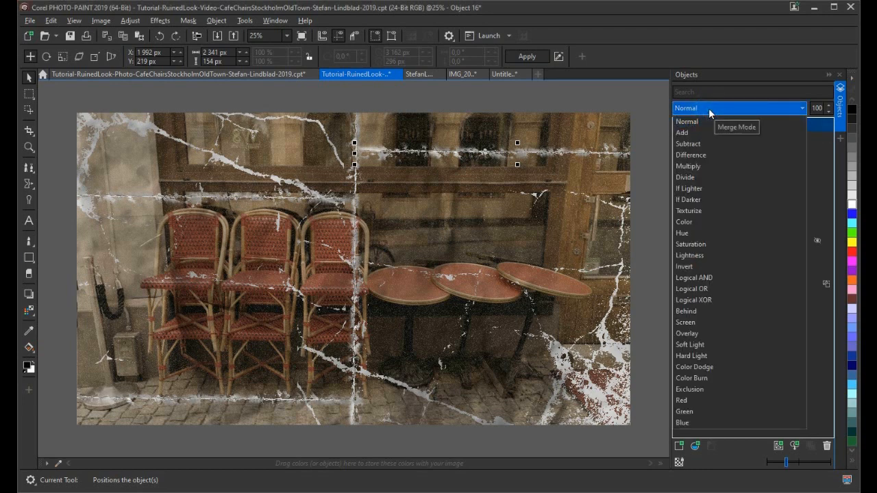
{"action": "left_click", "coordinate": [731, 51]}
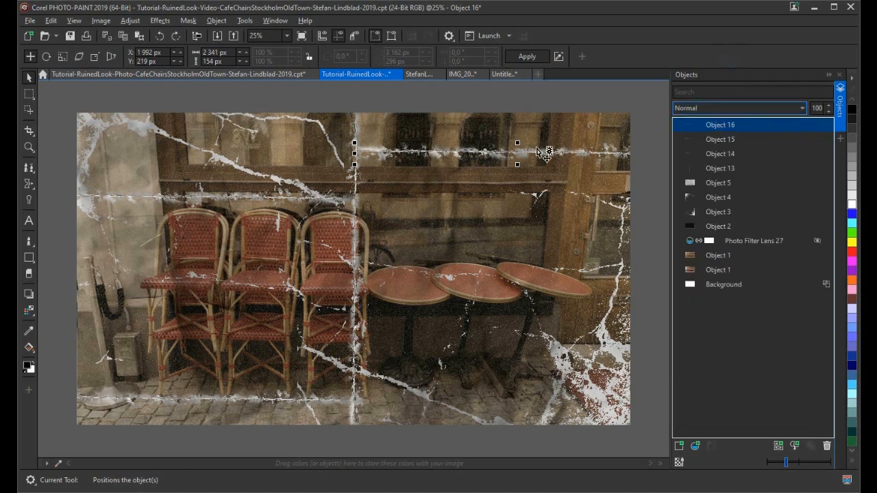
{"action": "left_click", "coordinate": [720, 108]}
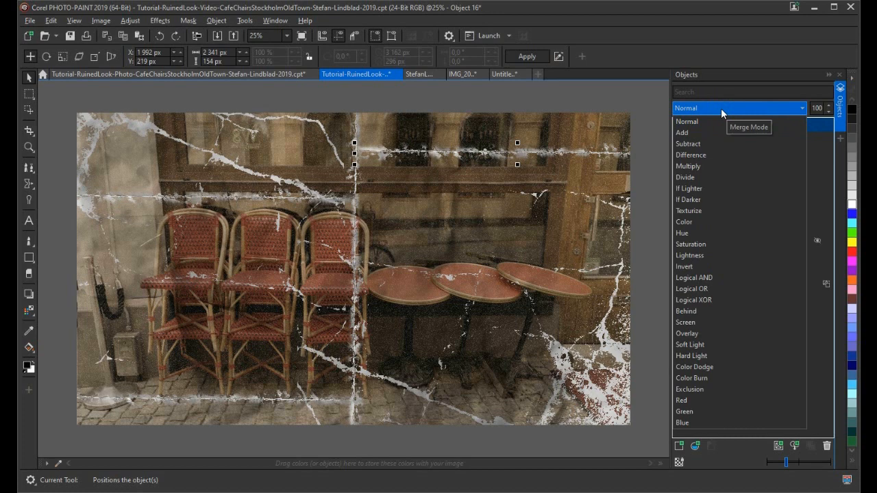
{"action": "left_click", "coordinate": [688, 167]}
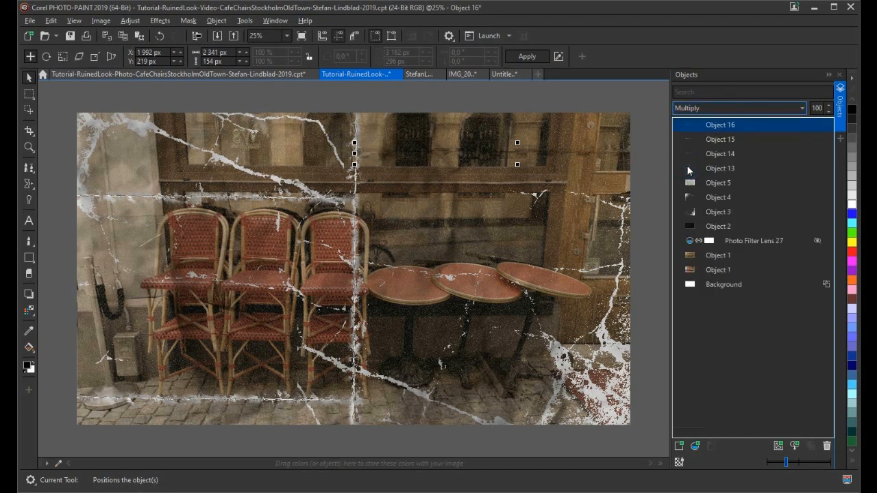
{"action": "left_click", "coordinate": [728, 139]}
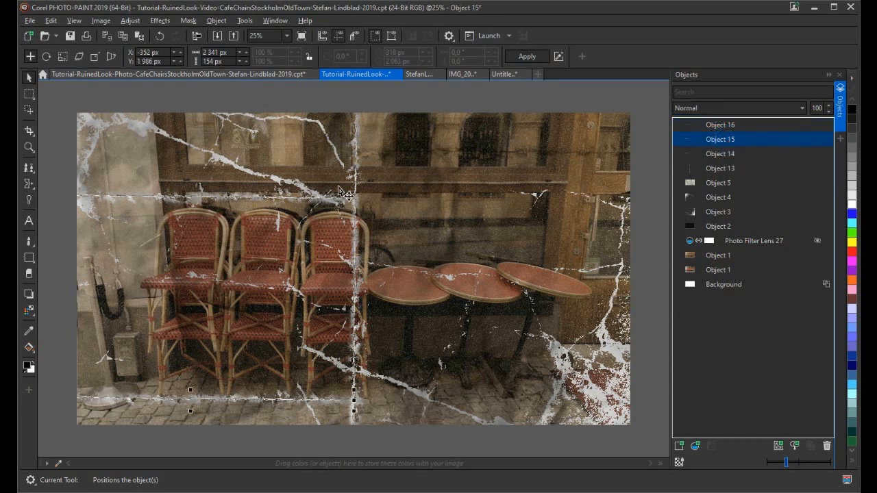
{"action": "left_click", "coordinate": [714, 108]}
{"action": "left_click", "coordinate": [693, 167]}
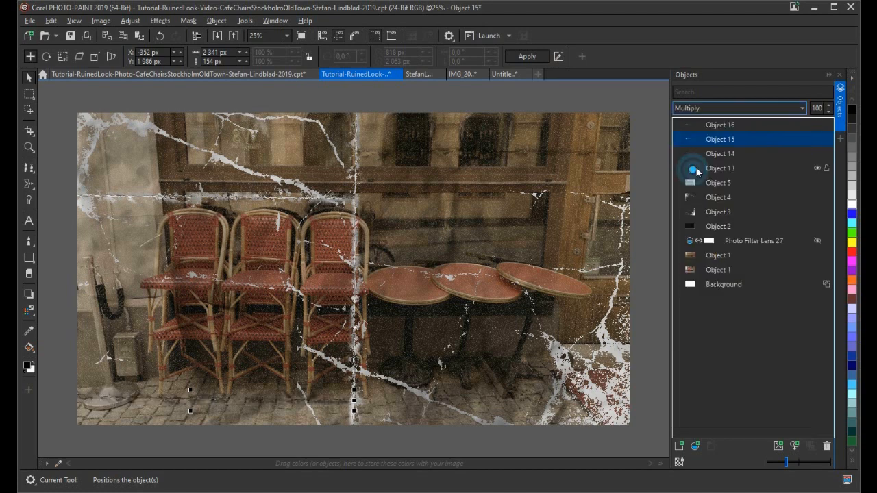
{"action": "left_click", "coordinate": [719, 155]}
{"action": "left_click", "coordinate": [724, 108]}
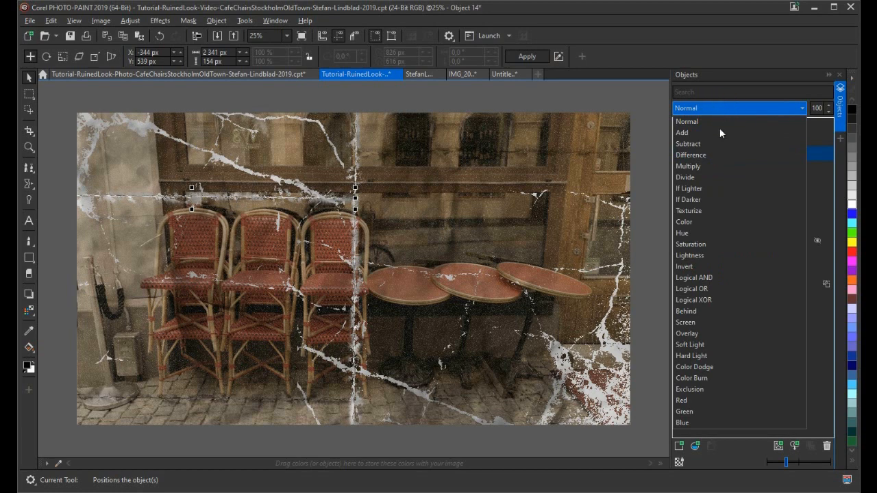
{"action": "left_click", "coordinate": [692, 166]}
Set the merge mode of the vertical fold object to Divide.
{"action": "left_click", "coordinate": [728, 171]}
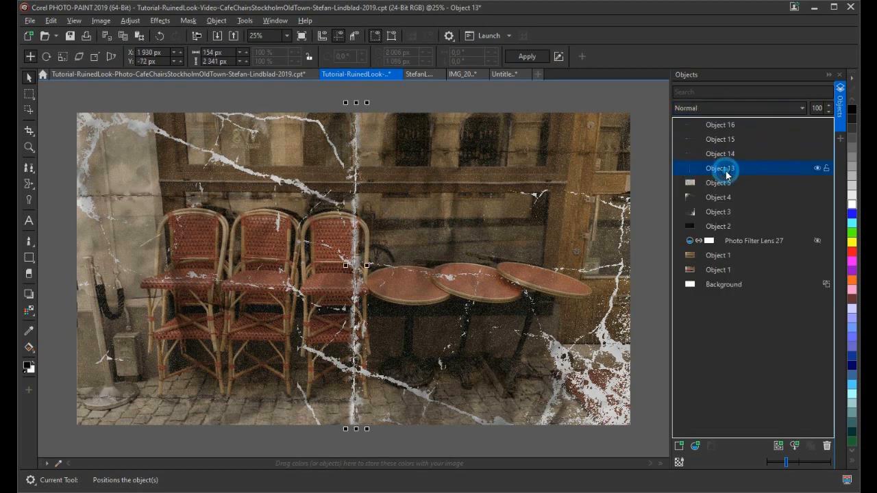
{"action": "left_click", "coordinate": [699, 108]}
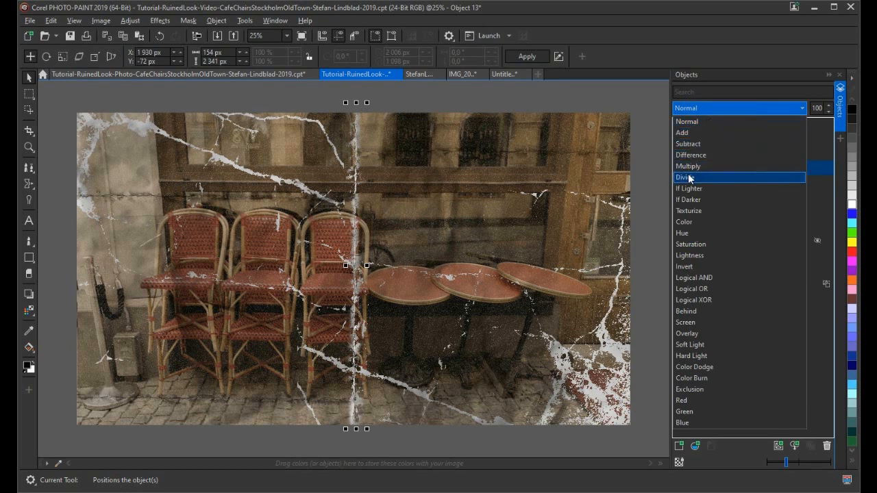
{"action": "left_click", "coordinate": [689, 177]}
{"action": "left_click", "coordinate": [643, 256]}
Reapply Multiply to the topmost fold object and add a Brightness-Contrast-Intensity lens above it.
{"action": "left_click", "coordinate": [723, 124]}
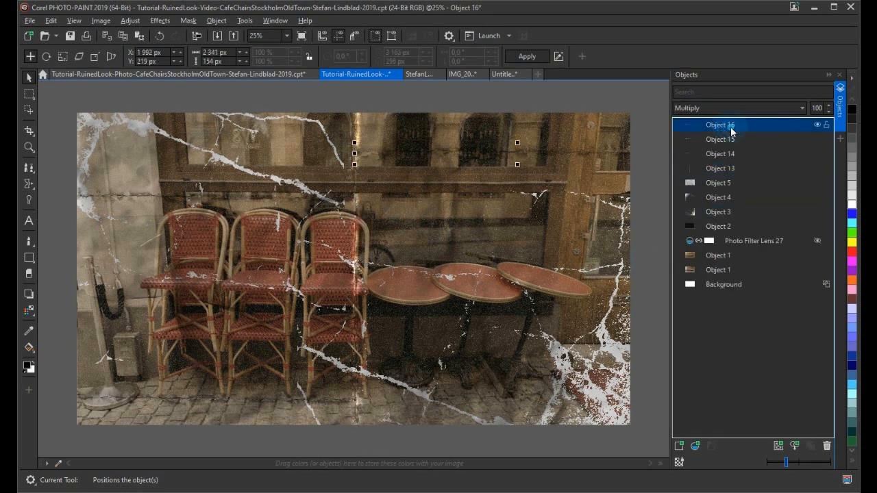
{"action": "left_click", "coordinate": [720, 109]}
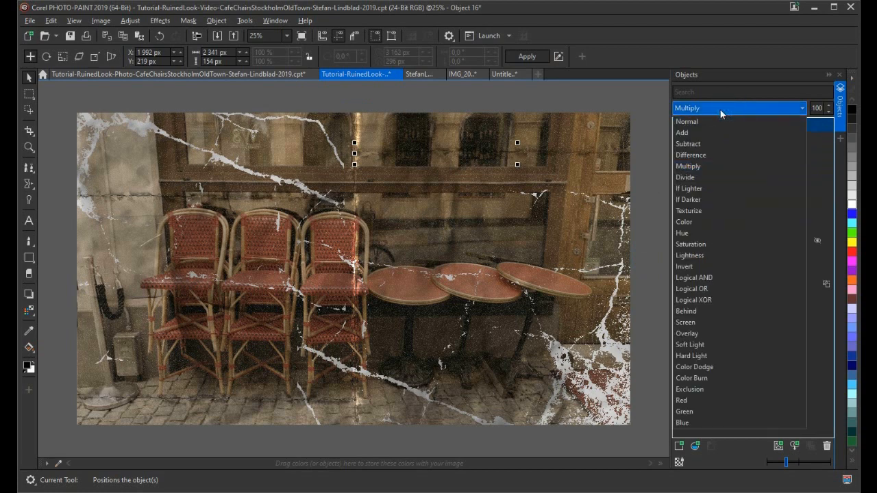
{"action": "left_click", "coordinate": [687, 165]}
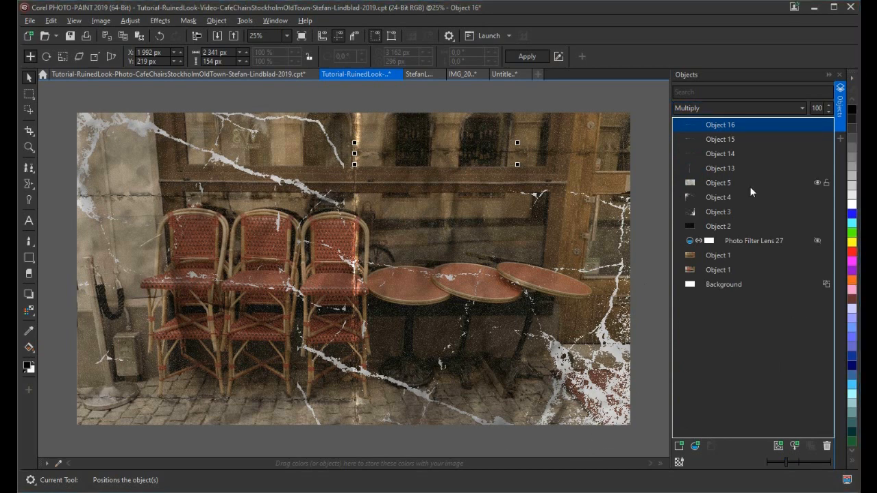
{"action": "left_click", "coordinate": [694, 445]}
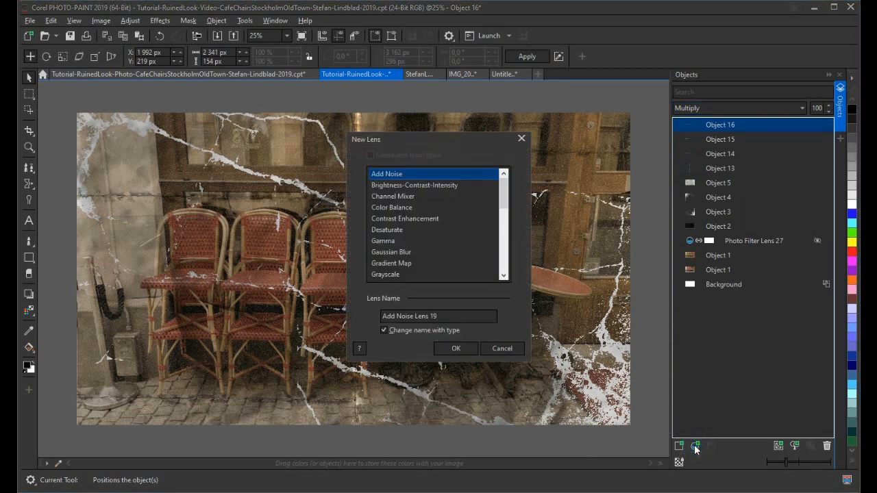
{"action": "left_click_drag", "start_coordinate": [441, 139], "coordinate": [594, 138]}
{"action": "left_click", "coordinate": [567, 184]}
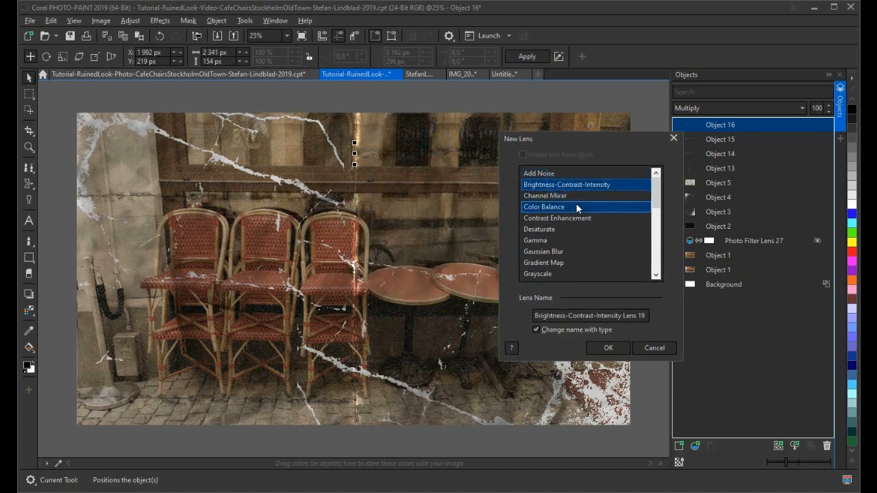
{"action": "left_click", "coordinate": [607, 347]}
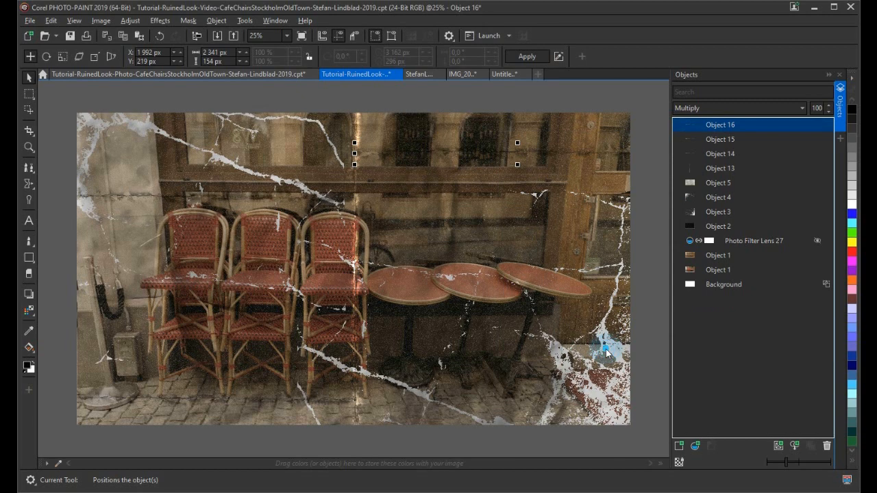
Set the lens to brightness 25, contrast 74 and intensity 25, and compare the image with and without it.
{"action": "left_click", "coordinate": [513, 226]}
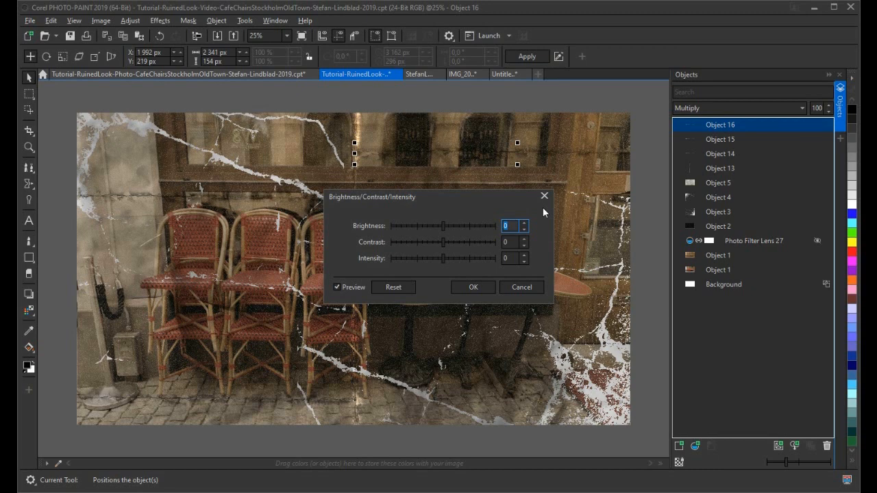
{"action": "type", "text": "25"}
{"action": "left_click", "coordinate": [508, 242]}
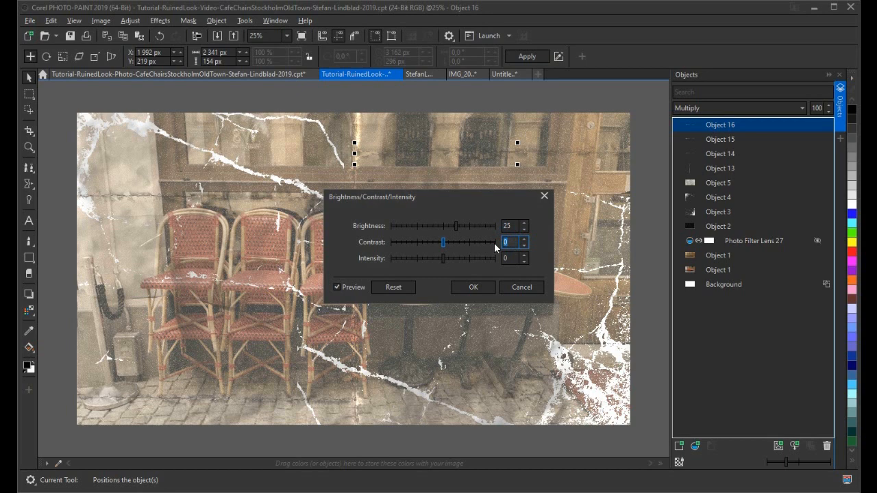
{"action": "type", "text": "74"}
{"action": "left_click", "coordinate": [508, 258]}
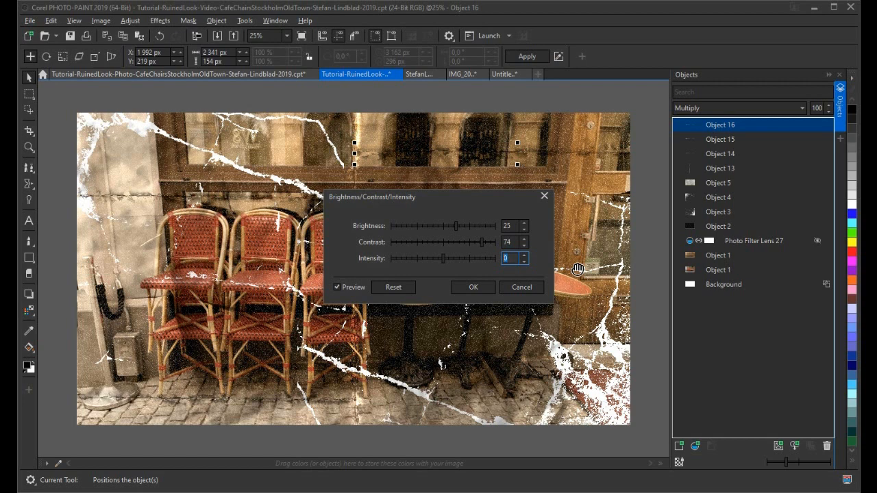
{"action": "type", "text": "25"}
{"action": "left_click", "coordinate": [481, 287]}
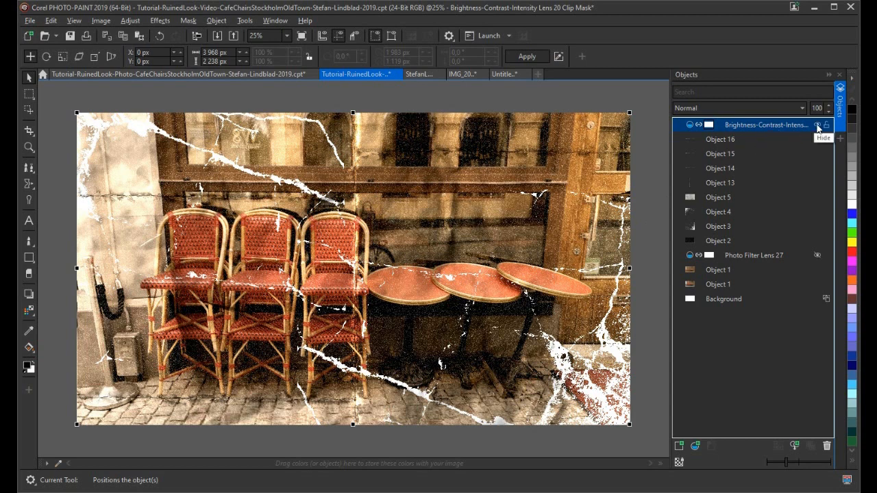
{"action": "left_click", "coordinate": [817, 125]}
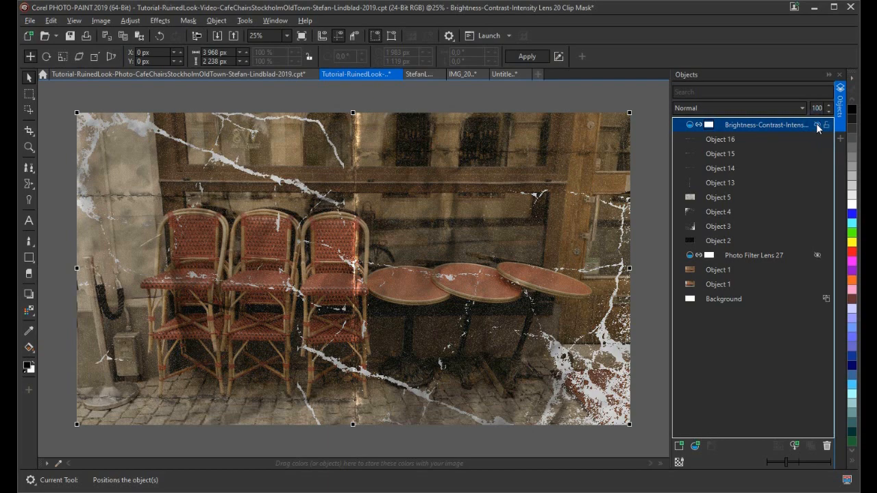
{"action": "left_click", "coordinate": [817, 125]}
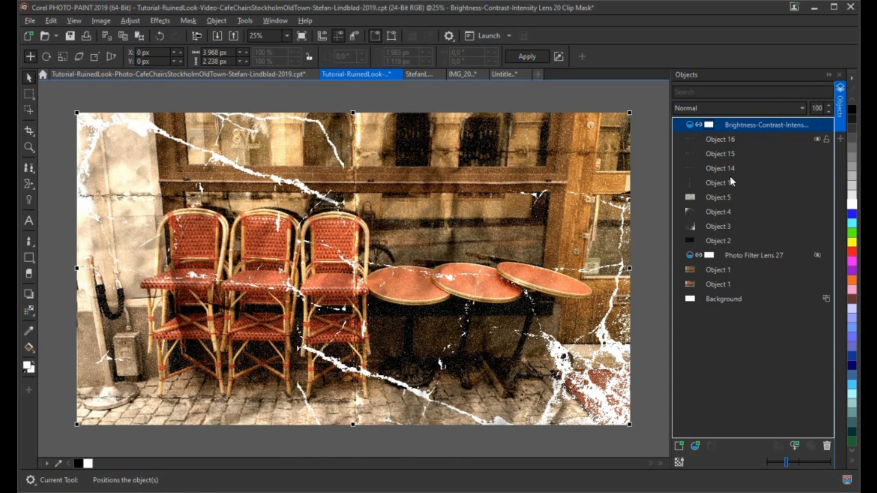
Add a new object above Object 5 and draw a narrow, full-height rectangle mask along the vertical fold's left side.
{"action": "left_click", "coordinate": [717, 198]}
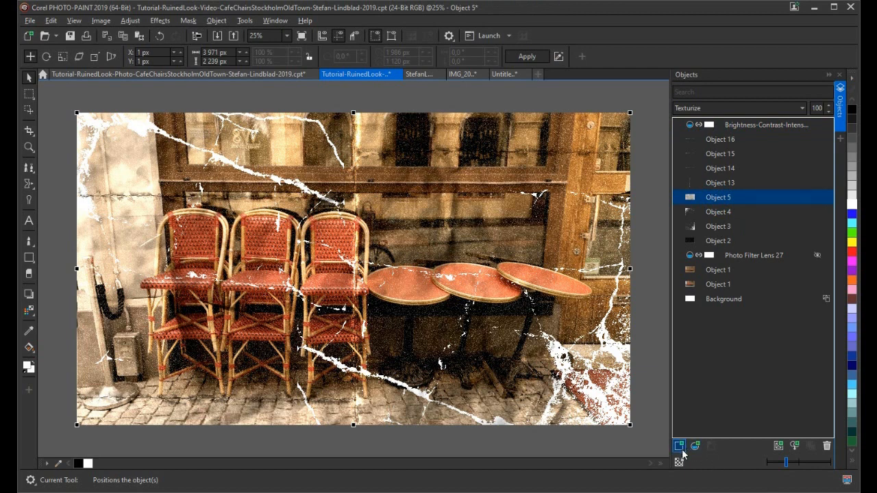
{"action": "left_click", "coordinate": [679, 446]}
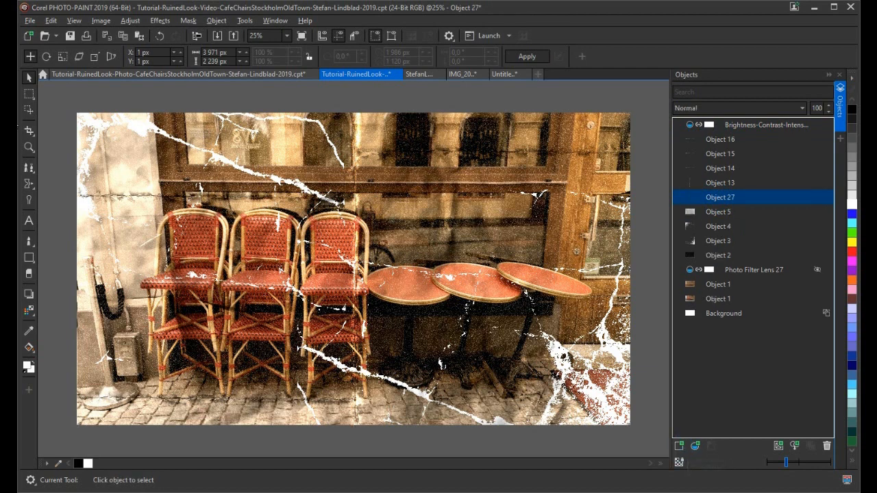
{"action": "left_click", "coordinate": [29, 96]}
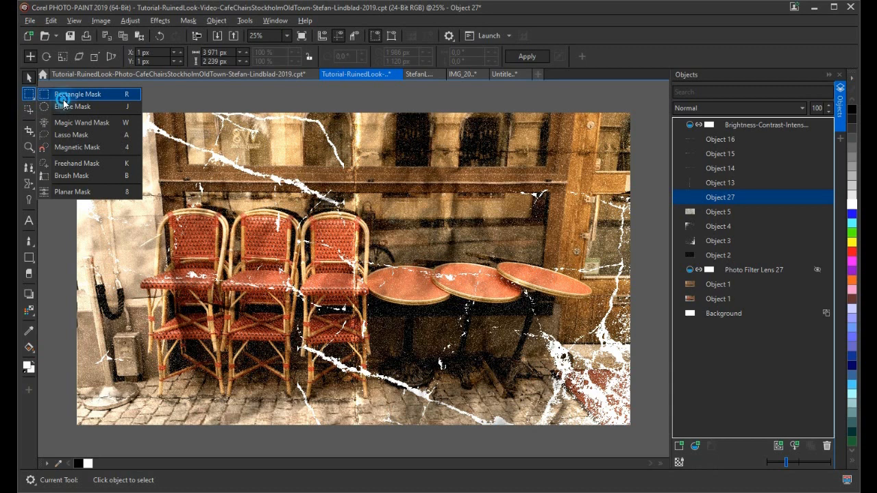
{"action": "left_click", "coordinate": [78, 91]}
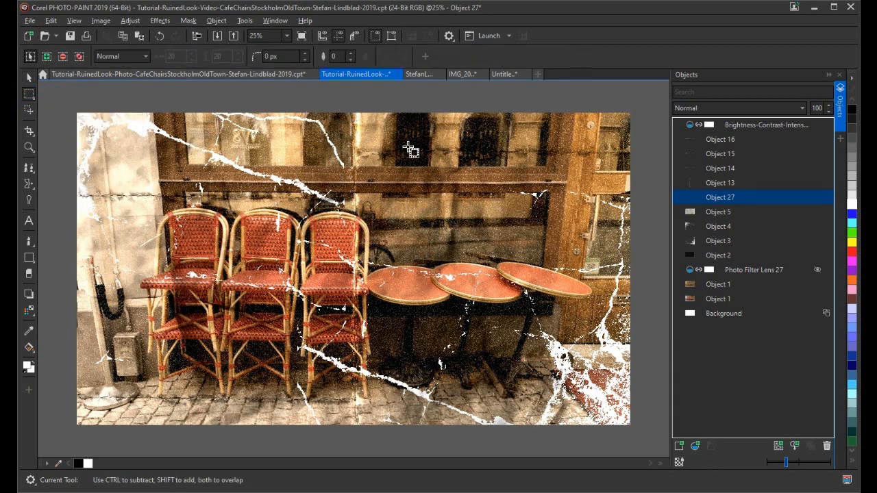
{"action": "left_click_drag", "start_coordinate": [326, 107], "coordinate": [354, 432]}
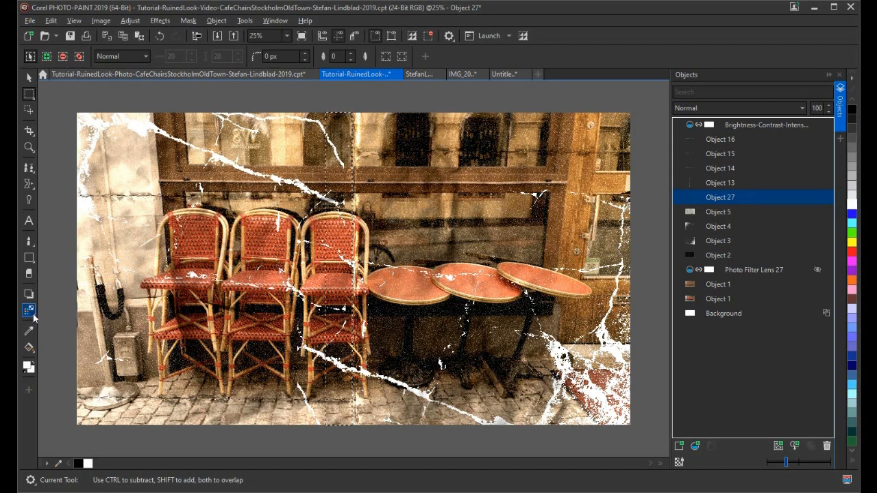
Fill the masked strip beside the vertical fold with solid white on Object 27 and remove the mask.
{"action": "left_click", "coordinate": [29, 347]}
{"action": "left_click", "coordinate": [336, 165]}
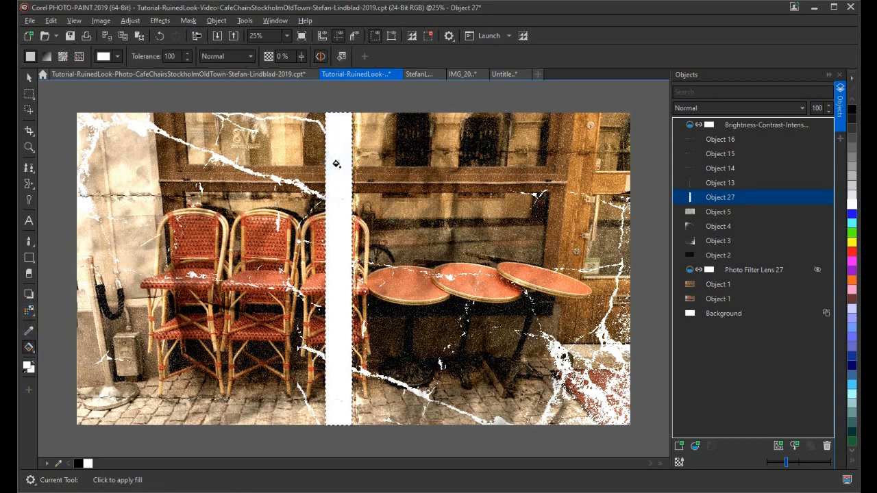
{"action": "left_click", "coordinate": [426, 39]}
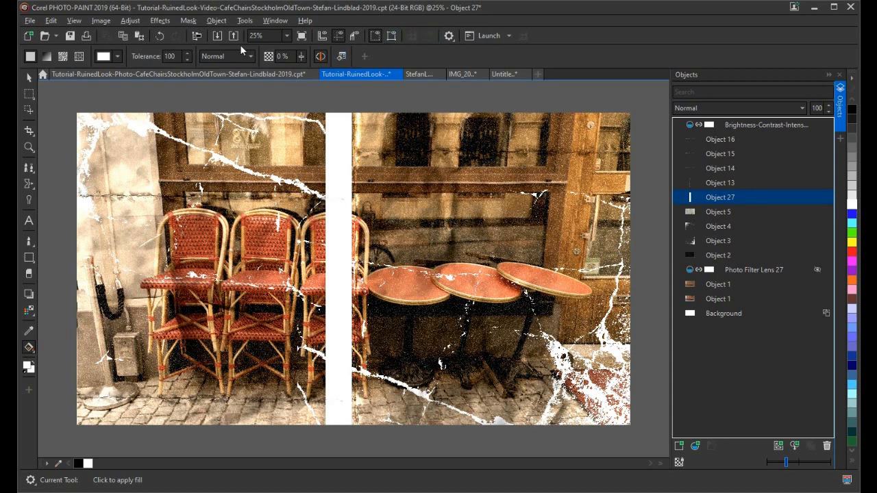
{"action": "left_click", "coordinate": [161, 36]}
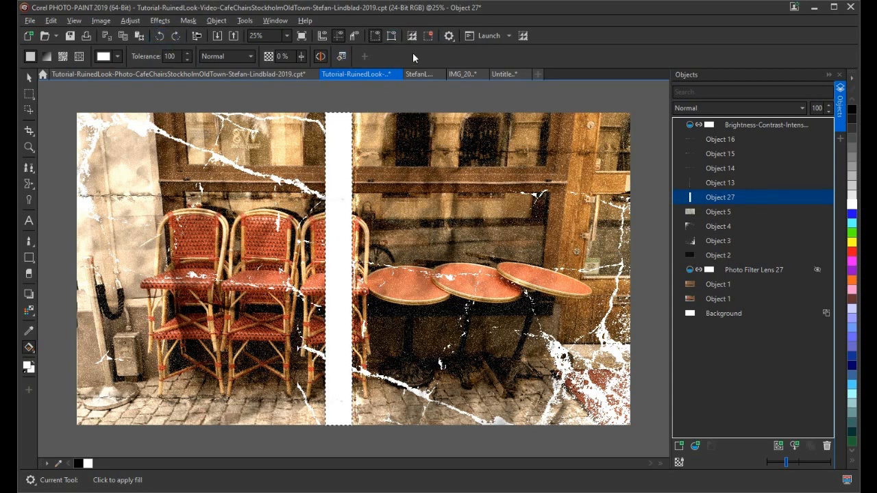
{"action": "left_click", "coordinate": [428, 38]}
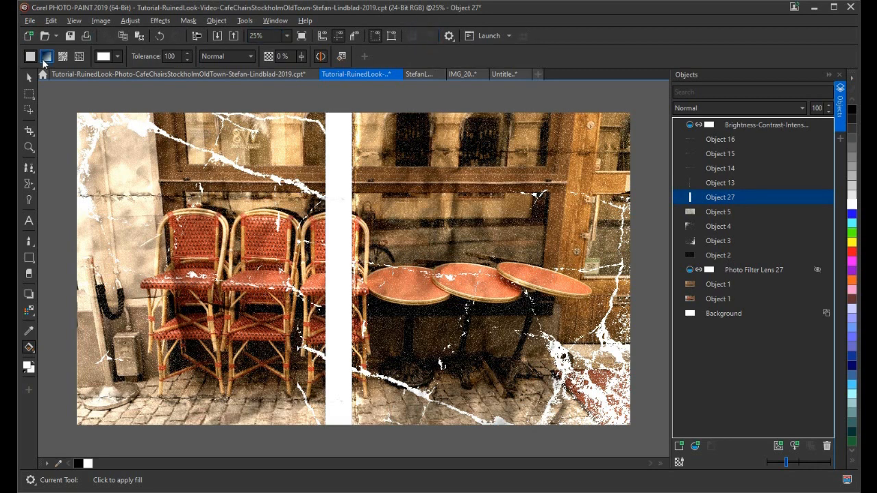
Duplicate the white strip and move the copy to the right side of the vertical fold, at about X 2038 px.
{"action": "left_click", "coordinate": [29, 77]}
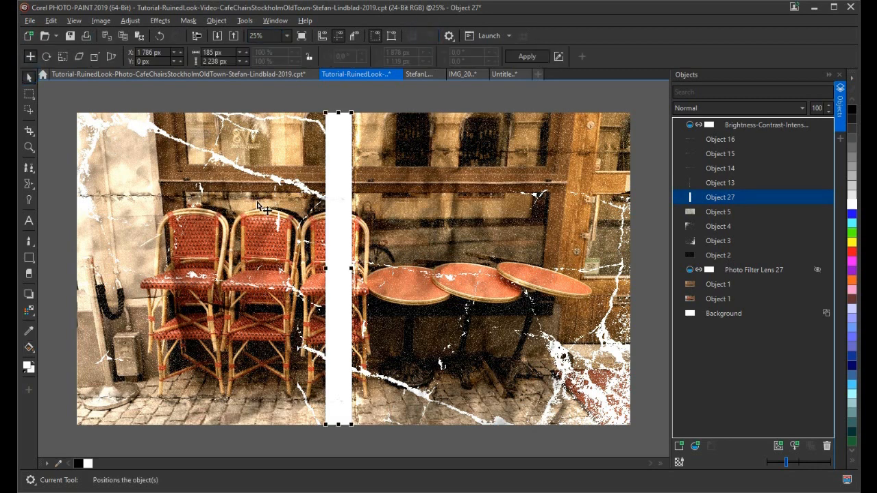
{"action": "right_click", "coordinate": [723, 199]}
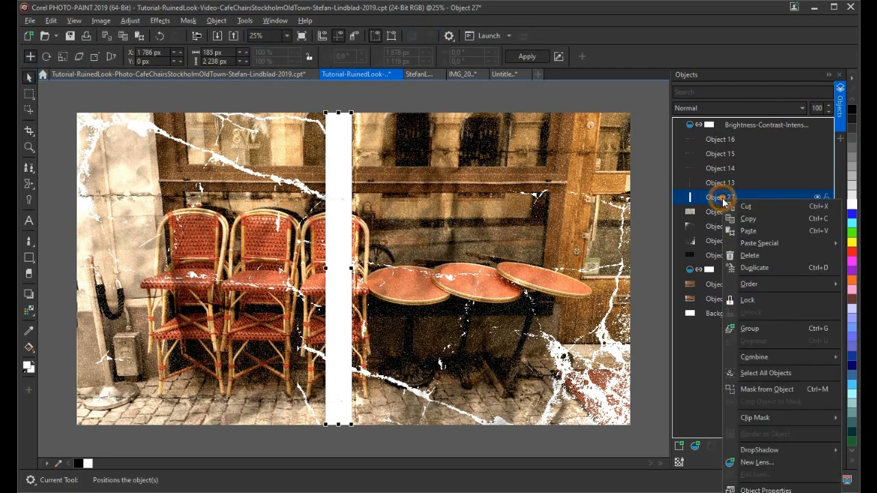
{"action": "left_click", "coordinate": [753, 268]}
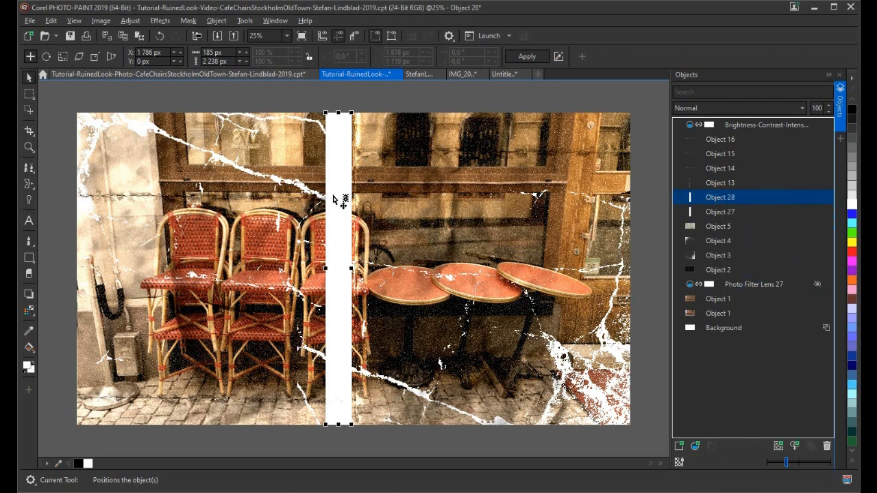
{"action": "left_click_drag", "start_coordinate": [334, 196], "coordinate": [372, 191]}
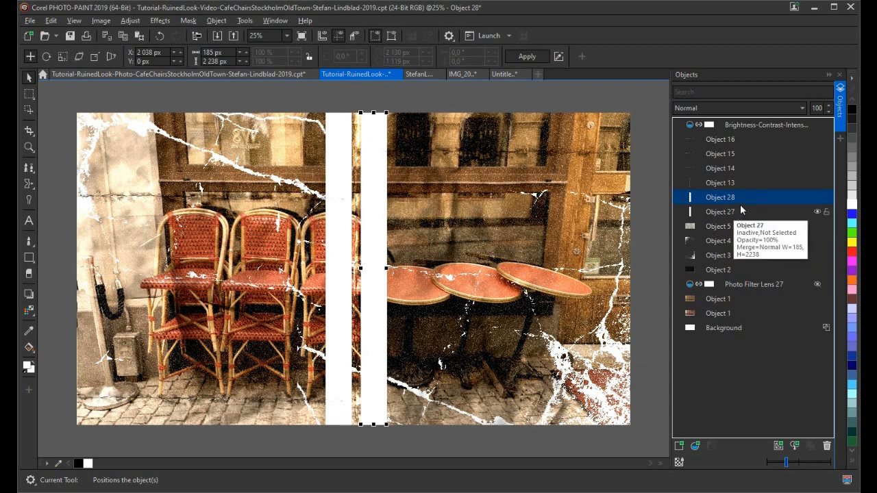
Set the opacity of both white strips beside the vertical fold, Object 28 and Object 27, to 15.
{"action": "left_click", "coordinate": [817, 108]}
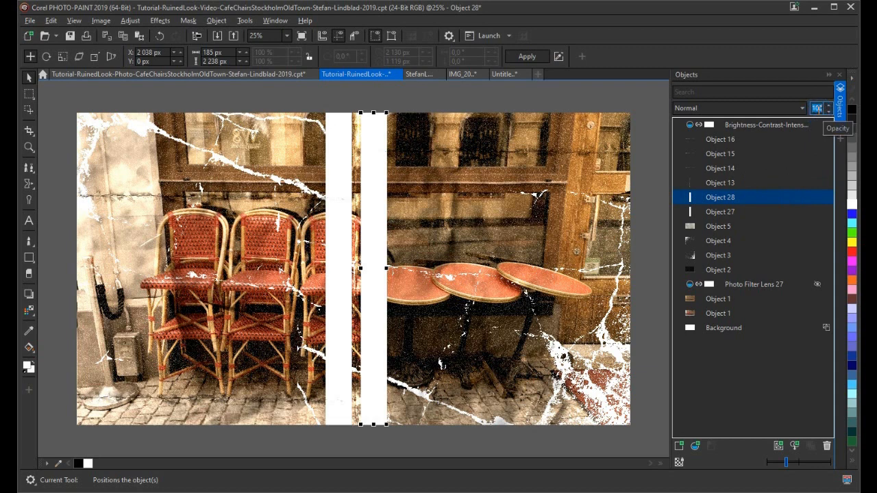
{"action": "key", "text": "Return"}
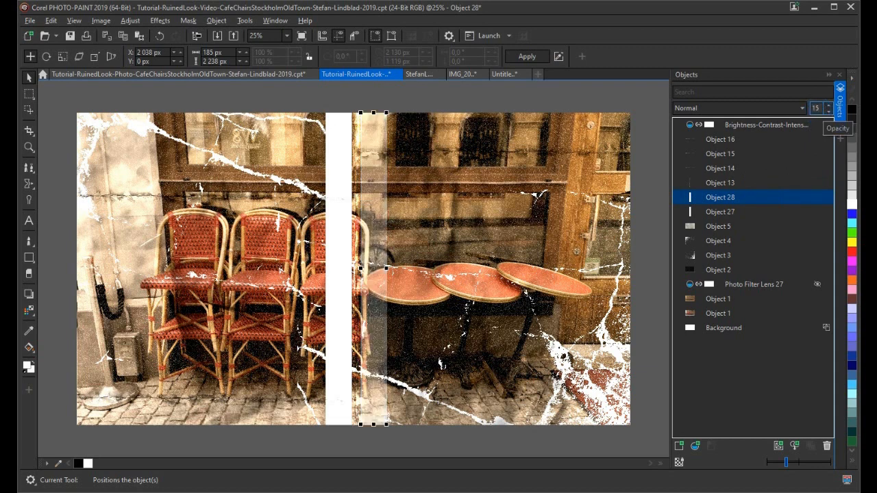
{"action": "left_click", "coordinate": [352, 163]}
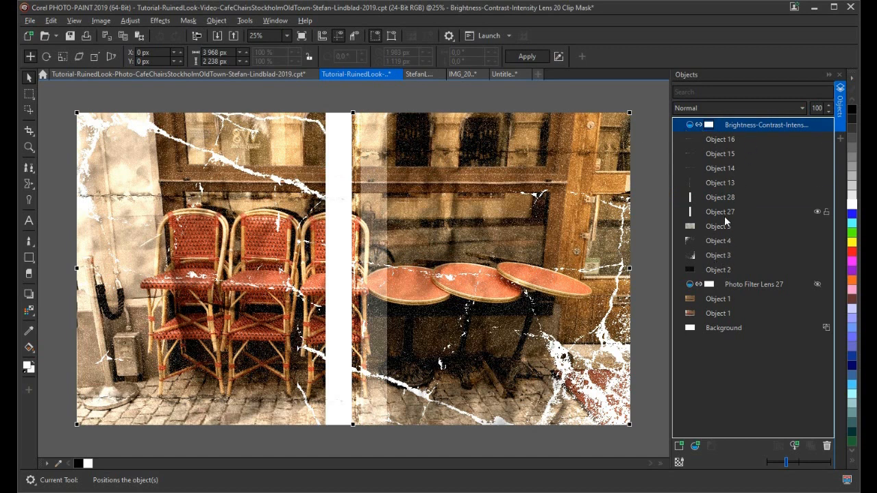
{"action": "left_click", "coordinate": [723, 213]}
{"action": "double_click", "coordinate": [816, 108]}
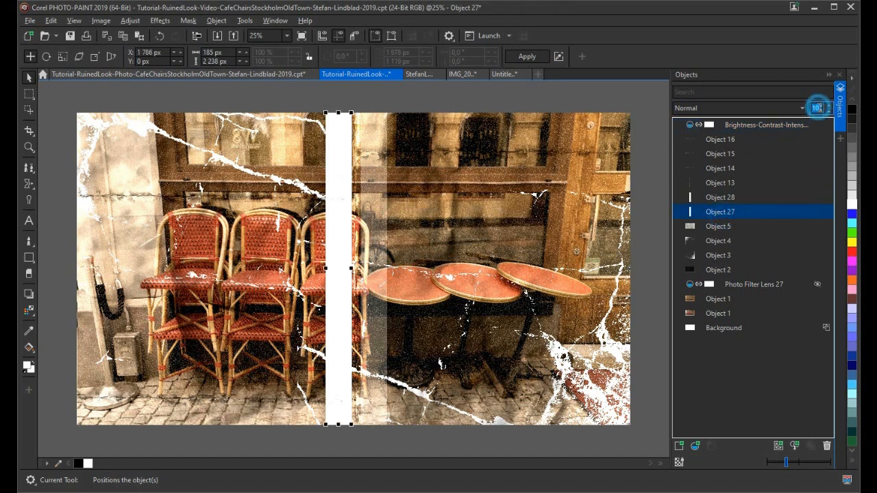
{"action": "key", "text": "Return"}
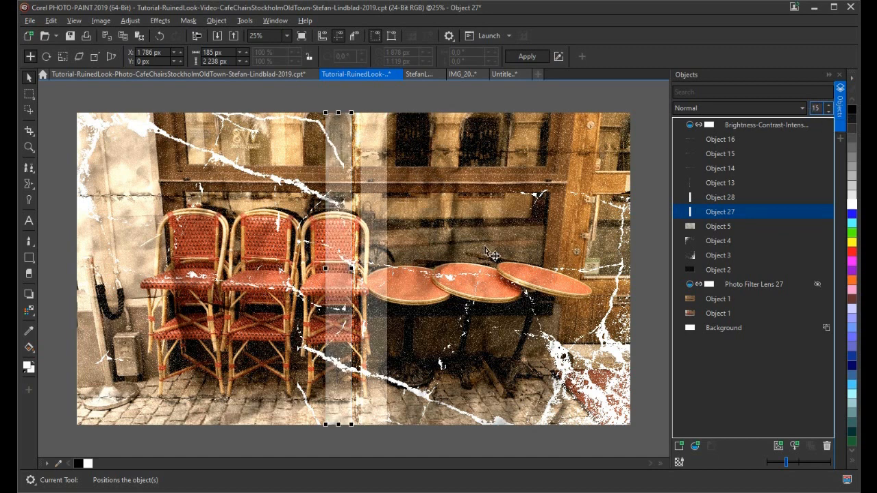
Soften the outer and inner edges of the left white strip, Object 27, with full-height Eraser strokes.
{"action": "key", "text": "x"}
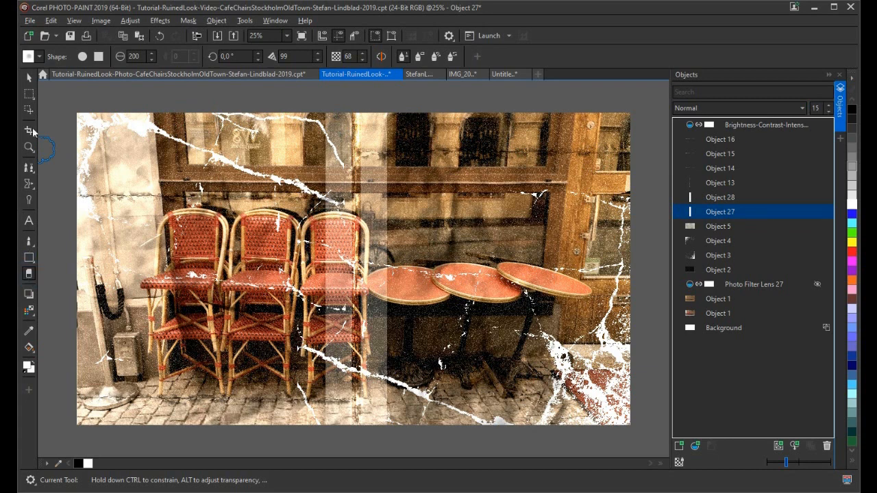
{"action": "left_click", "coordinate": [39, 57]}
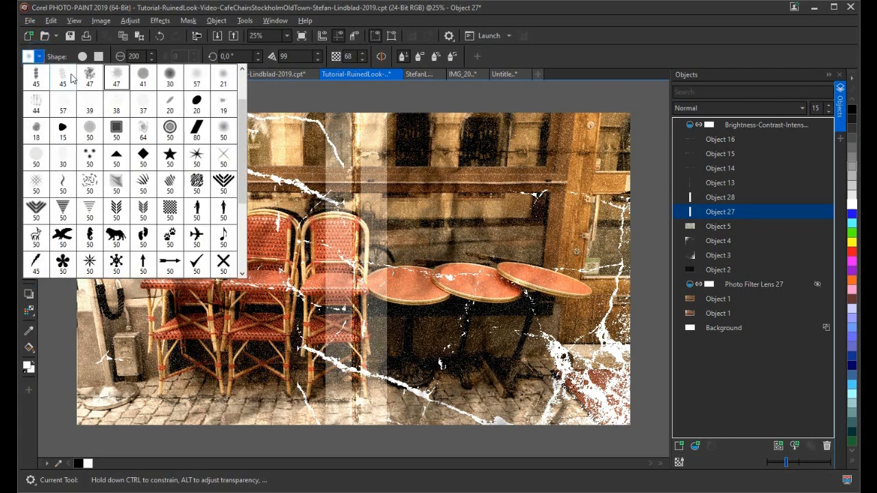
{"action": "left_click", "coordinate": [320, 115]}
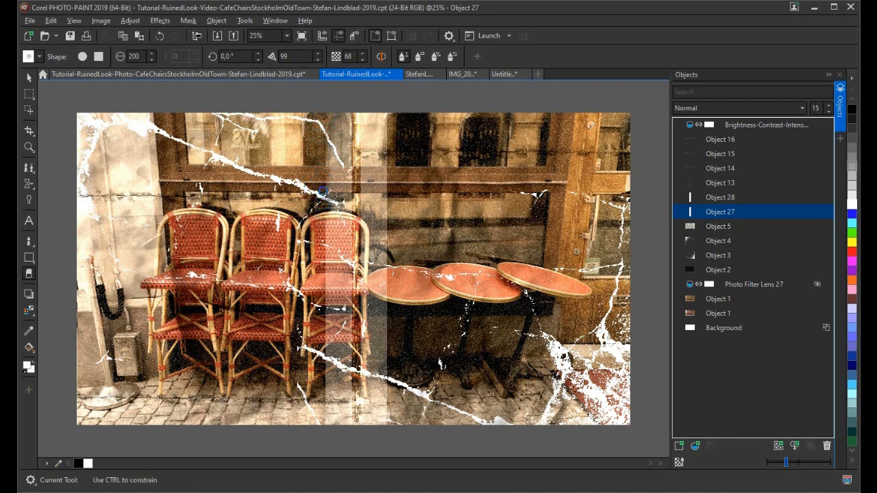
{"action": "mouse_move", "coordinate": [324, 245]}
{"action": "left_mouse_down"}
{"action": "mouse_move", "coordinate": [327, 237]}
{"action": "mouse_move", "coordinate": [322, 270]}
{"action": "mouse_move", "coordinate": [324, 260]}
{"action": "mouse_move", "coordinate": [345, 269]}
{"action": "left_mouse_up"}
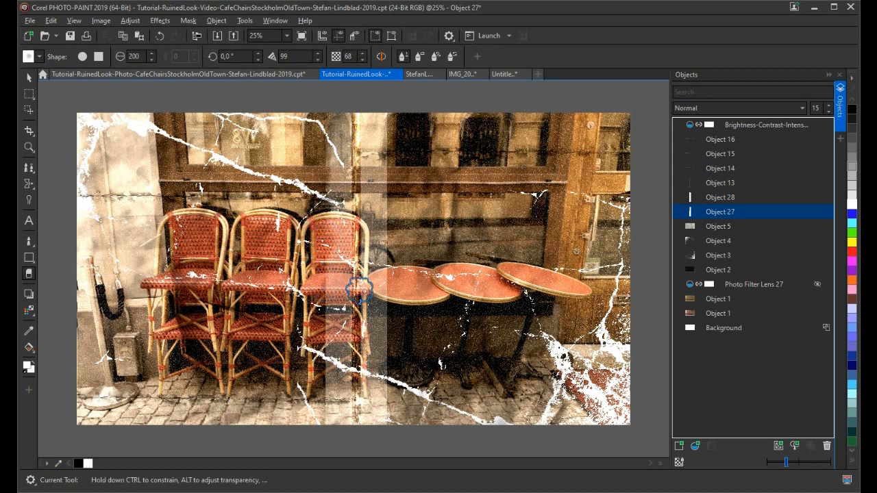
{"action": "key", "text": "ctrl+z"}
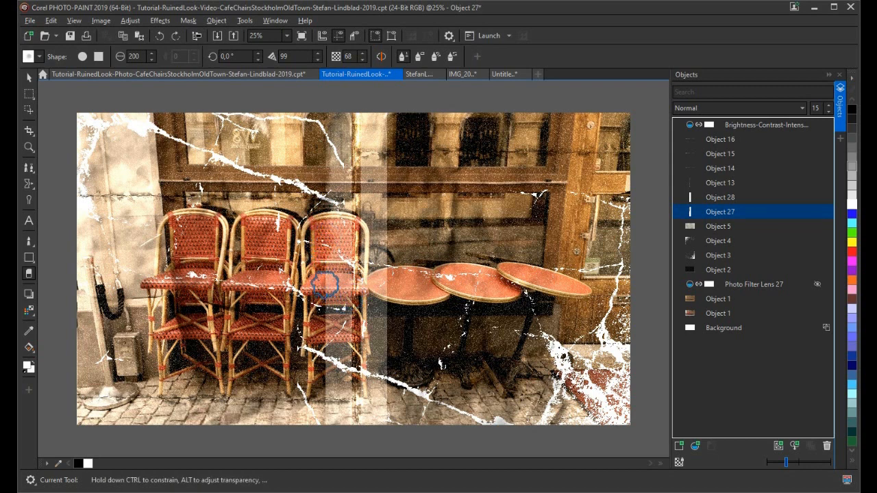
{"action": "mouse_move", "coordinate": [325, 248]}
{"action": "left_mouse_down"}
{"action": "mouse_move", "coordinate": [324, 240]}
{"action": "mouse_move", "coordinate": [322, 397]}
{"action": "mouse_move", "coordinate": [323, 329]}
{"action": "left_mouse_up"}
{"action": "mouse_move", "coordinate": [357, 123]}
{"action": "left_mouse_down"}
{"action": "mouse_move", "coordinate": [354, 113]}
{"action": "mouse_move", "coordinate": [355, 199]}
{"action": "mouse_move", "coordinate": [357, 113]}
{"action": "left_mouse_up"}
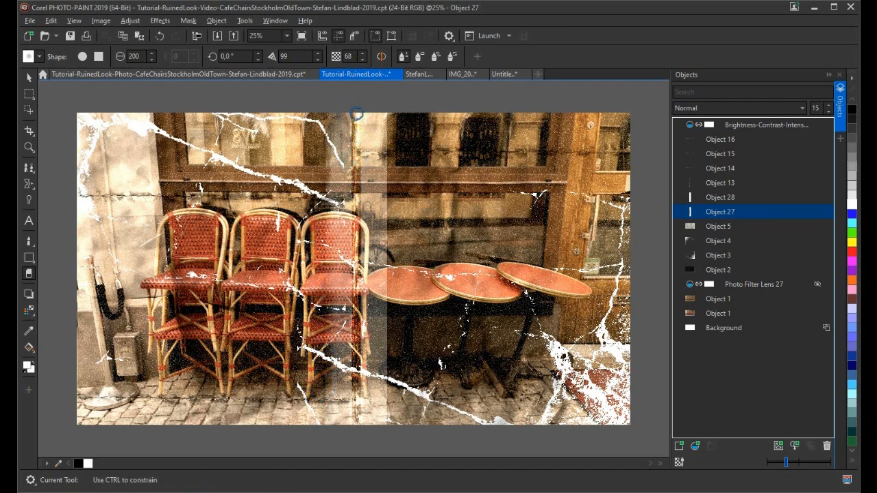
{"action": "left_click_drag", "start_coordinate": [351, 203], "coordinate": [357, 411]}
Soften both long edges of the right white strip, Object 28, with Eraser strokes down the full height of the photo.
{"action": "left_click", "coordinate": [720, 198]}
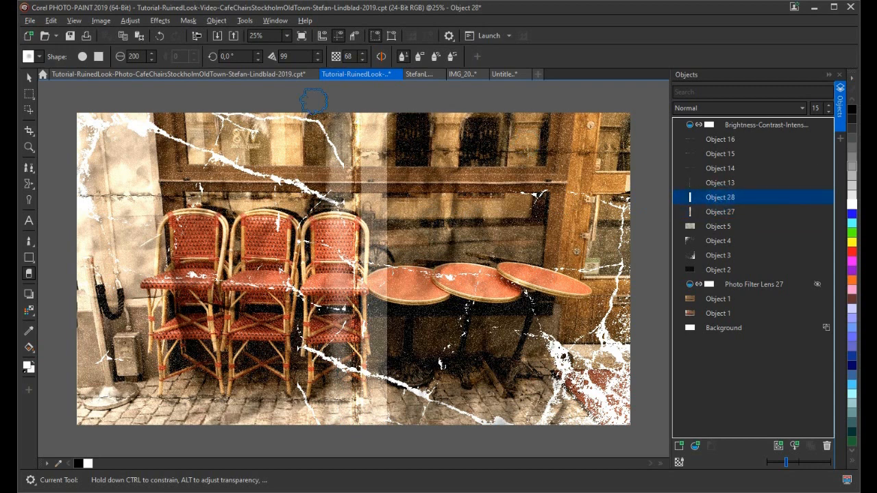
{"action": "left_click_drag", "start_coordinate": [358, 161], "coordinate": [354, 223]}
{"action": "left_click_drag", "start_coordinate": [354, 250], "coordinate": [357, 420]}
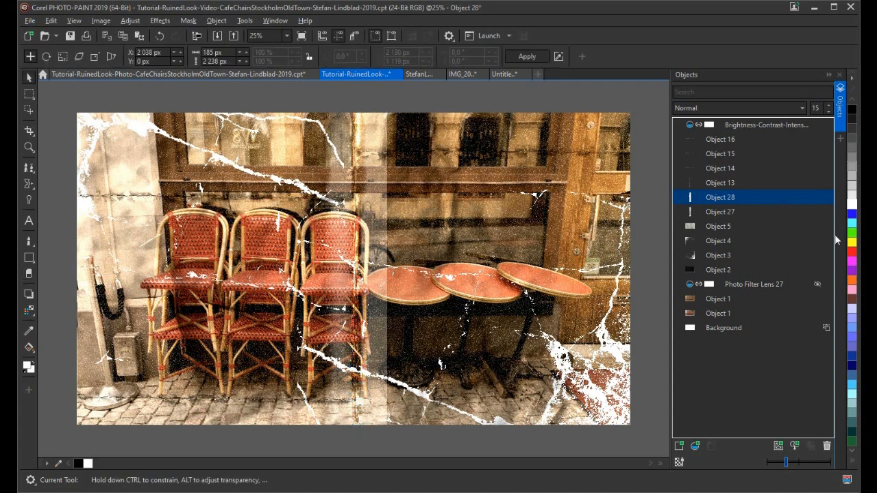
{"action": "left_click", "coordinate": [718, 211]}
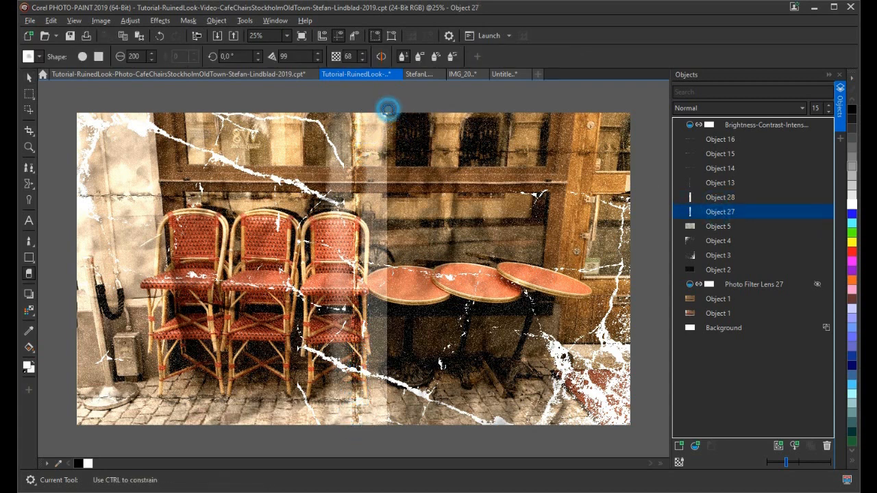
{"action": "mouse_move", "coordinate": [390, 118]}
{"action": "left_mouse_down"}
{"action": "mouse_move", "coordinate": [392, 239]}
{"action": "mouse_move", "coordinate": [392, 152]}
{"action": "mouse_move", "coordinate": [390, 195]}
{"action": "left_mouse_up"}
{"action": "left_click", "coordinate": [723, 196]}
{"action": "mouse_move", "coordinate": [387, 112]}
{"action": "left_mouse_down"}
{"action": "mouse_move", "coordinate": [394, 304]}
{"action": "mouse_move", "coordinate": [391, 236]}
{"action": "mouse_move", "coordinate": [380, 343]}
{"action": "mouse_move", "coordinate": [395, 332]}
{"action": "mouse_move", "coordinate": [393, 314]}
{"action": "mouse_move", "coordinate": [395, 440]}
{"action": "mouse_move", "coordinate": [405, 114]}
{"action": "left_mouse_up"}
{"action": "mouse_move", "coordinate": [385, 148]}
{"action": "left_mouse_down"}
{"action": "mouse_move", "coordinate": [391, 109]}
{"action": "mouse_move", "coordinate": [385, 432]}
{"action": "left_mouse_up"}
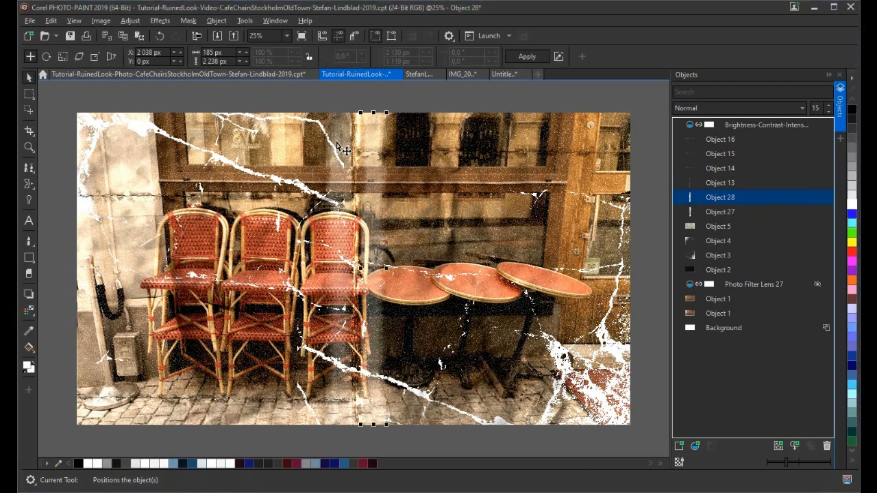
Add a new object above Object 28 and draw a full-height rectangle mask along the photo's left edge, fitting the image to the window.
{"action": "left_click", "coordinate": [288, 35]}
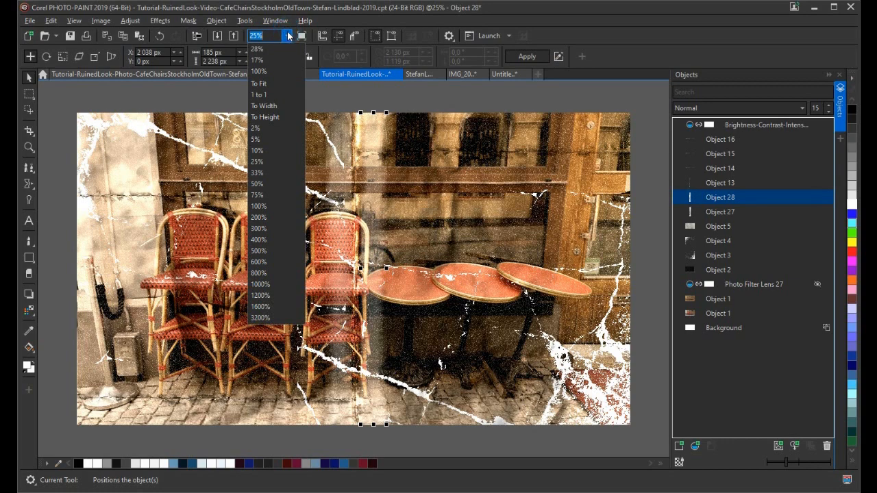
{"action": "left_click", "coordinate": [266, 82]}
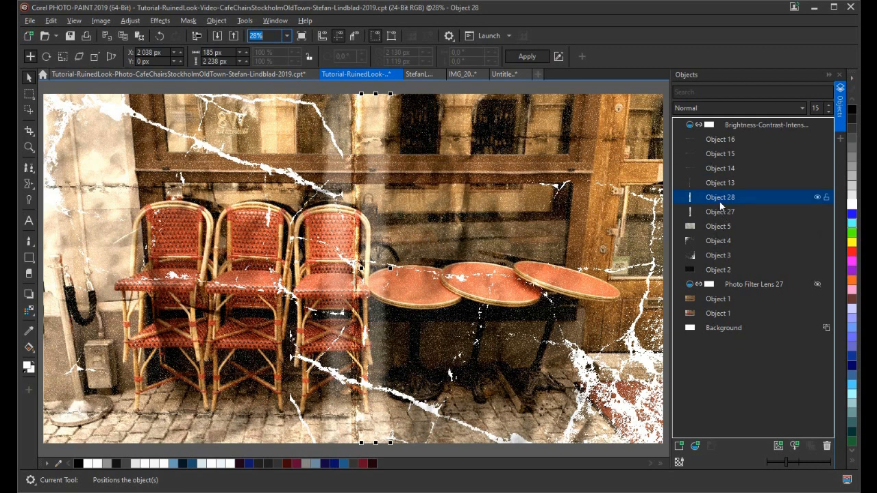
{"action": "left_click", "coordinate": [678, 446]}
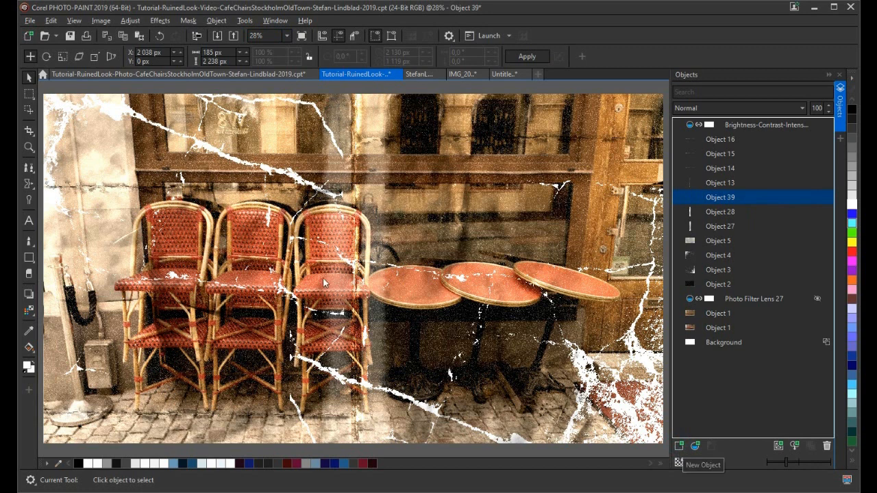
{"action": "left_click", "coordinate": [28, 94]}
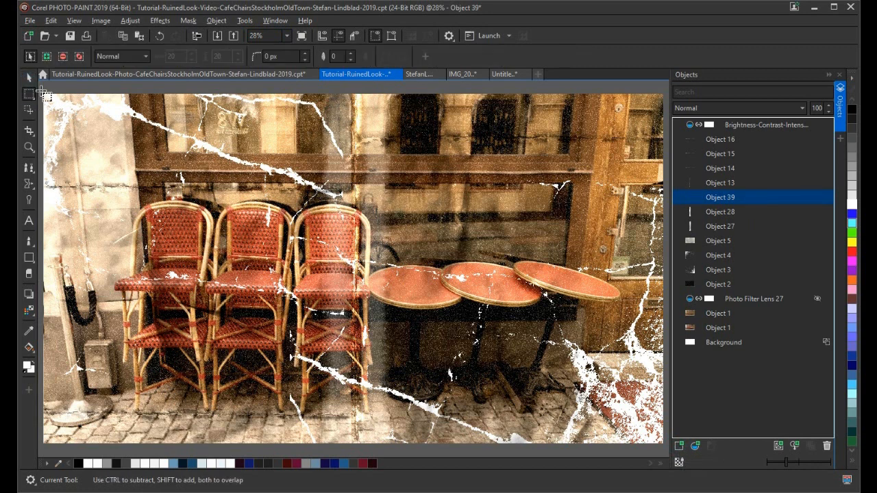
{"action": "left_click", "coordinate": [30, 98]}
{"action": "left_click", "coordinate": [68, 95]}
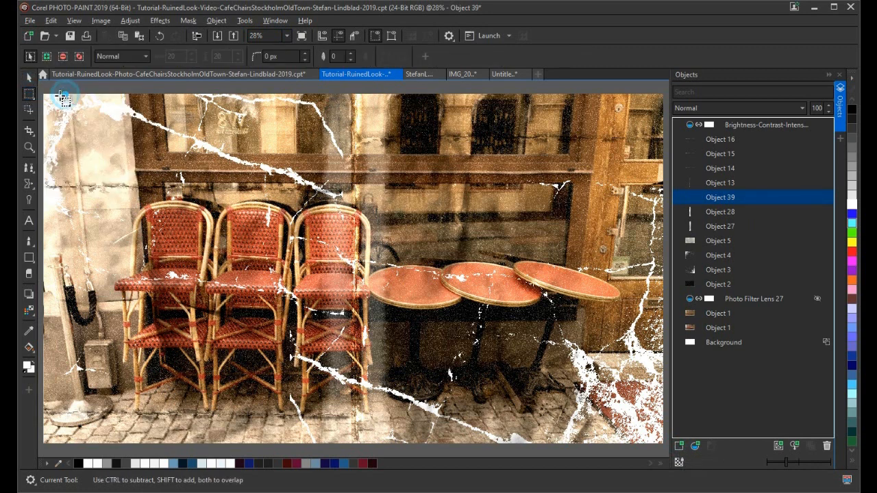
{"action": "left_click_drag", "start_coordinate": [43, 88], "coordinate": [132, 451]}
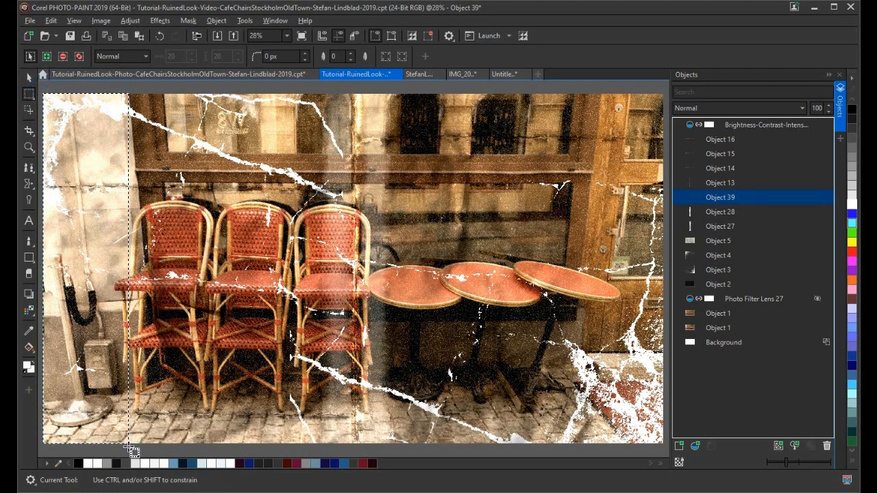
Open the Fill tool's fountain fill settings for Object 39 and display the available preset fills.
{"action": "left_click", "coordinate": [29, 348]}
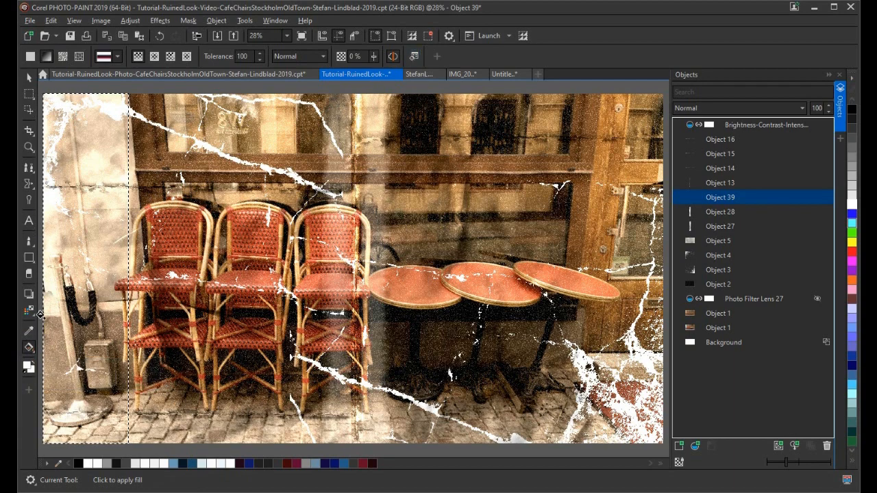
{"action": "double_click", "coordinate": [29, 348]}
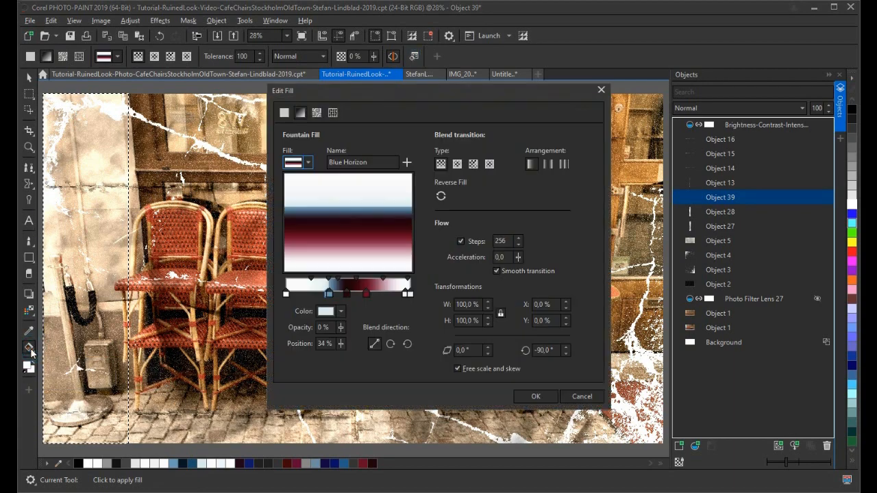
{"action": "left_click", "coordinate": [600, 90]}
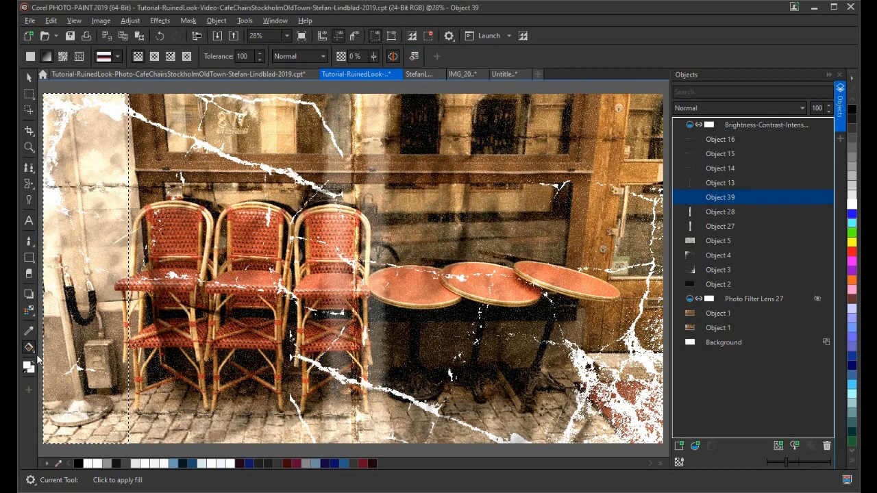
{"action": "left_click", "coordinate": [414, 57]}
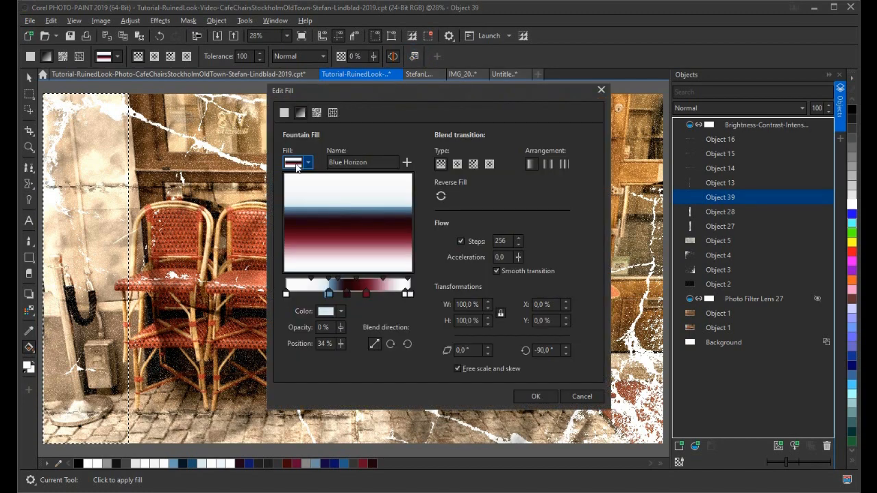
{"action": "left_click", "coordinate": [308, 165]}
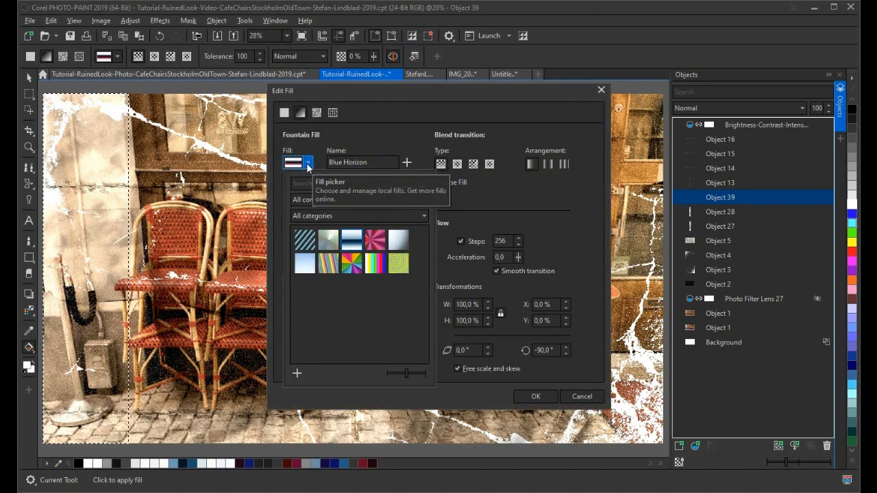
Try several fountain fill presets, including Yellow and Green Circle and Shiny Rainbow Rays.
{"action": "left_click", "coordinate": [376, 239]}
{"action": "left_click", "coordinate": [397, 243]}
{"action": "left_click", "coordinate": [400, 263]}
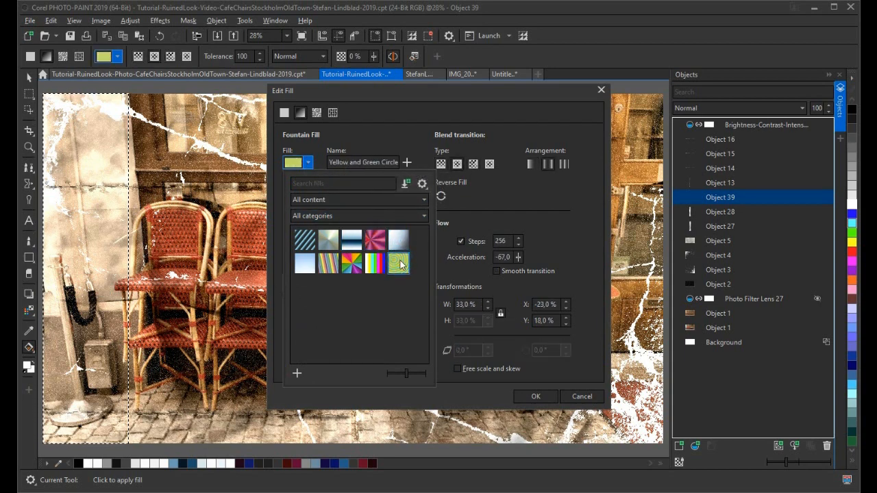
{"action": "left_click", "coordinate": [354, 264]}
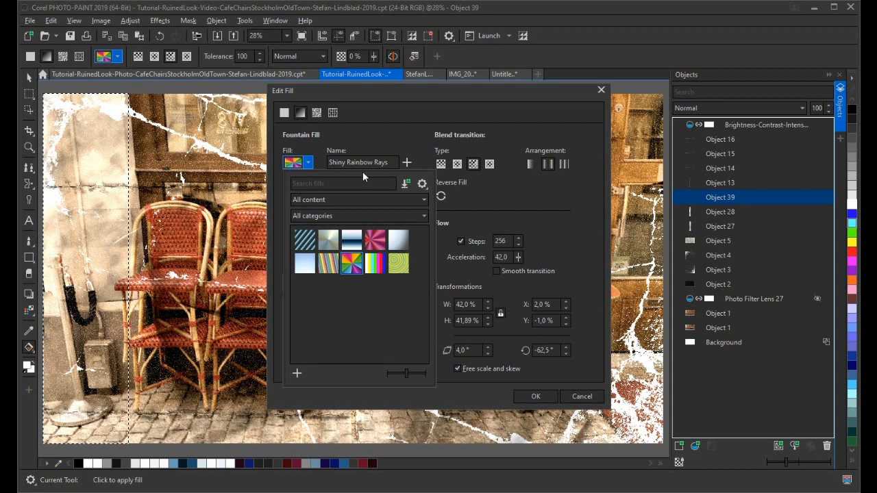
Fill the masked strip along the photo's left edge with the blue and white Blue Horizon preset.
{"action": "left_click", "coordinate": [352, 240]}
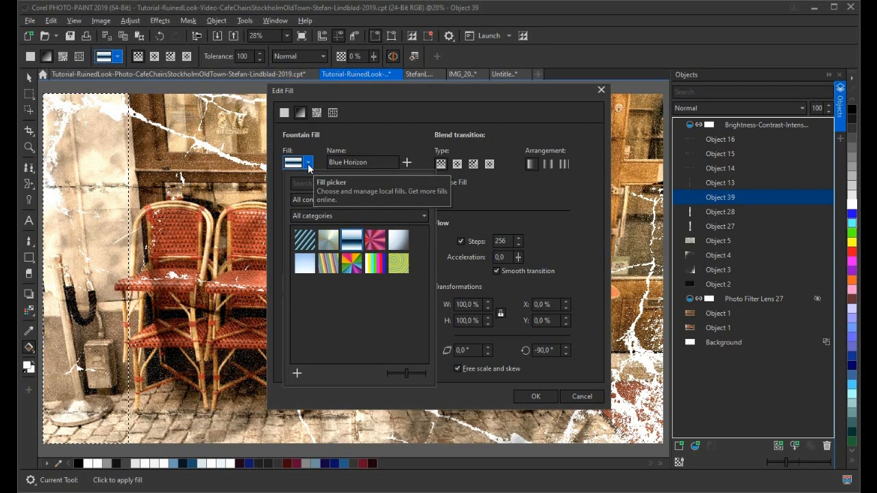
{"action": "left_click", "coordinate": [308, 164]}
{"action": "left_click", "coordinate": [307, 163]}
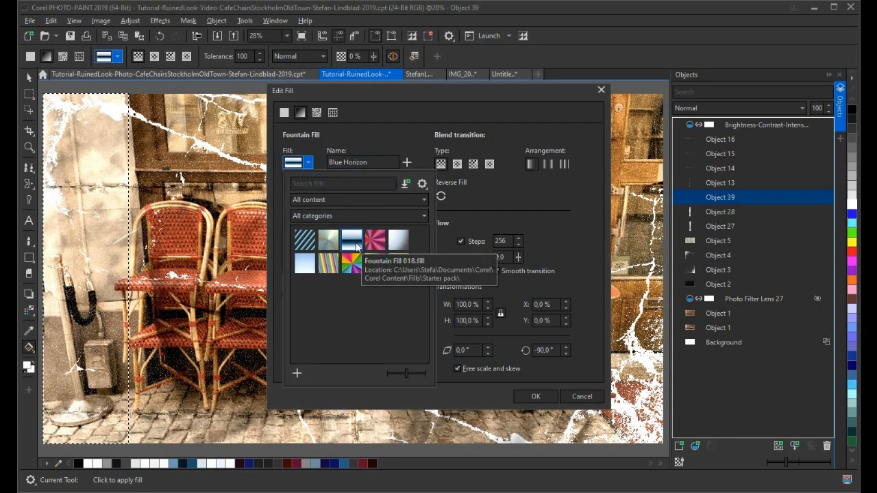
{"action": "left_click", "coordinate": [375, 122]}
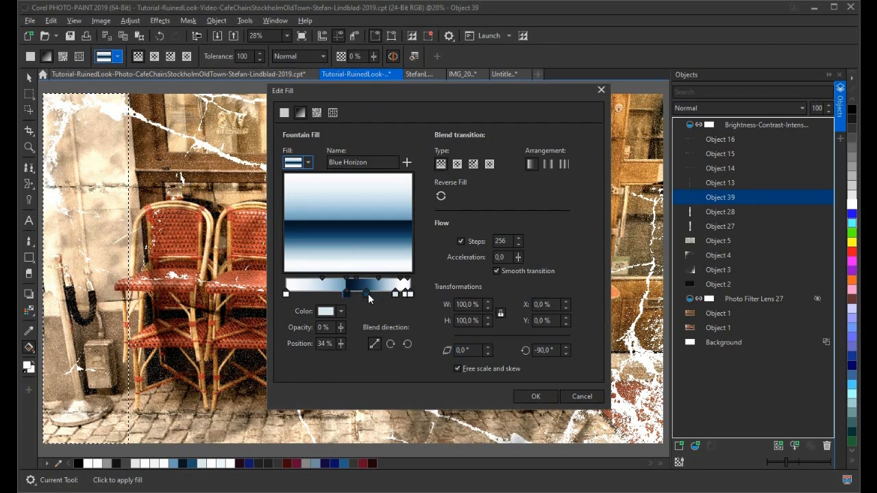
{"action": "left_click", "coordinate": [536, 398]}
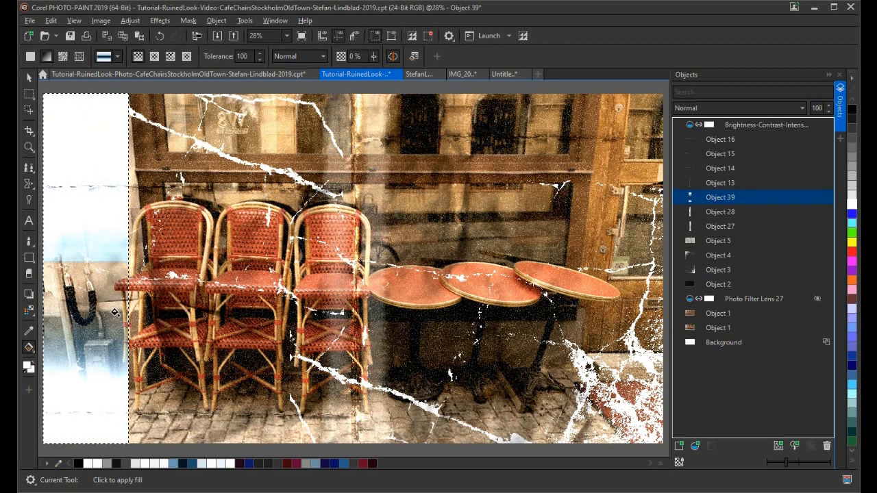
Reduce Object 39's opacity through 60 and 30 to a final 20, and remove the mask.
{"action": "double_click", "coordinate": [819, 106]}
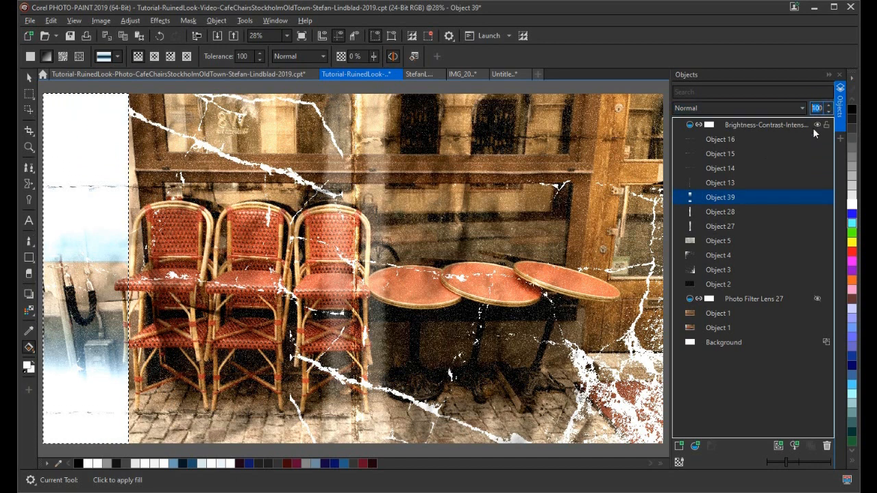
{"action": "type", "text": "60"}
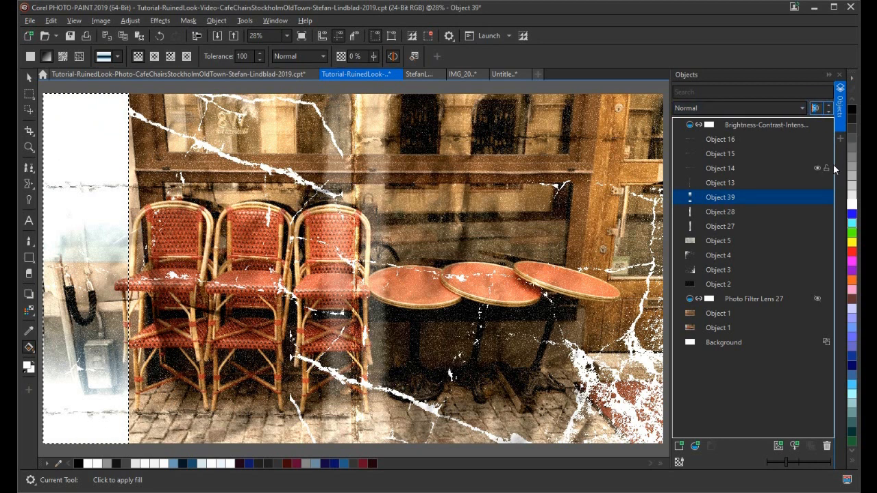
{"action": "type", "text": "3"}
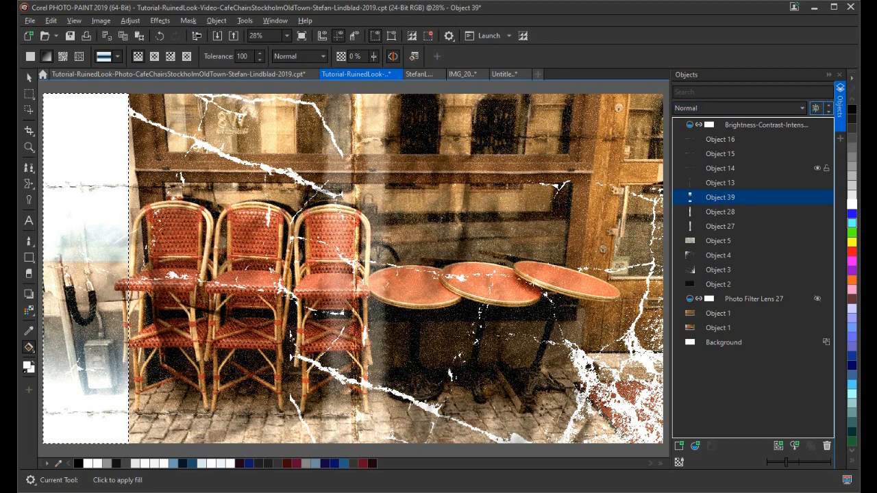
{"action": "double_click", "coordinate": [815, 106]}
{"action": "type", "text": "25"}
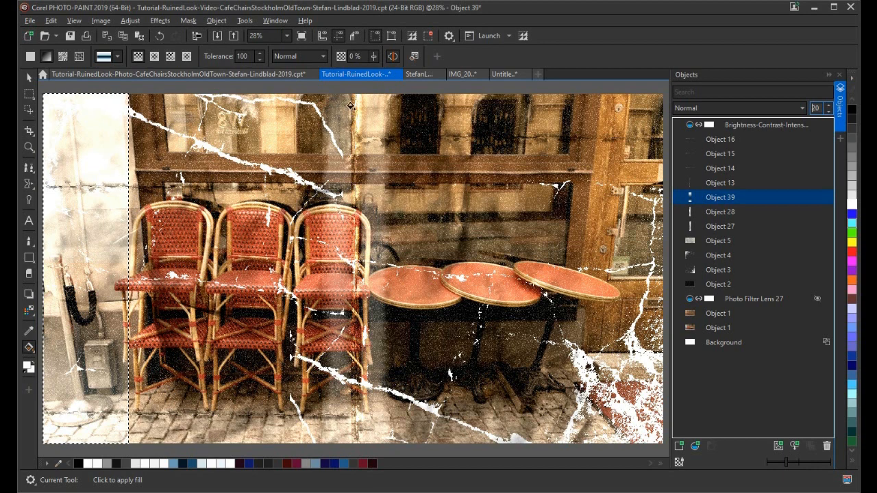
{"action": "left_click", "coordinate": [429, 35]}
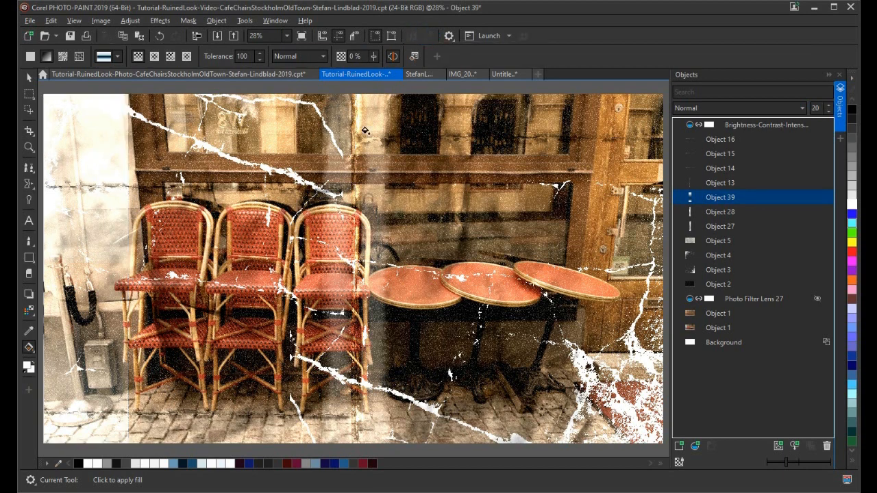
Move Object 39 partly off the photo's left edge to X -135 px and stretch it upward to a height of 2258 px.
{"action": "left_click", "coordinate": [29, 77]}
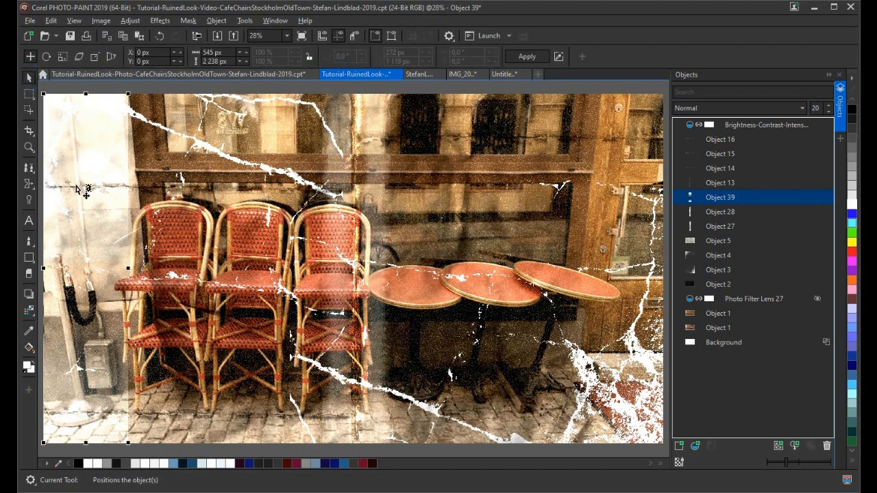
{"action": "left_click_drag", "start_coordinate": [108, 184], "coordinate": [86, 181]}
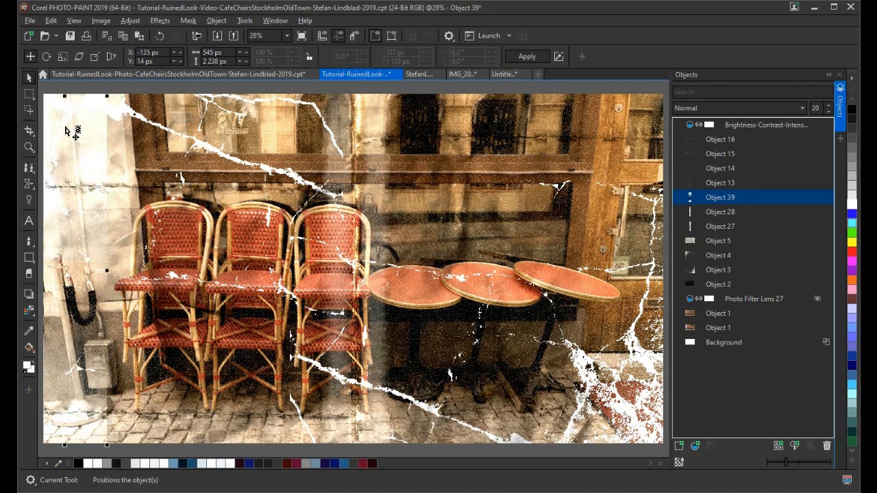
{"action": "left_click_drag", "start_coordinate": [64, 96], "coordinate": [64, 93]}
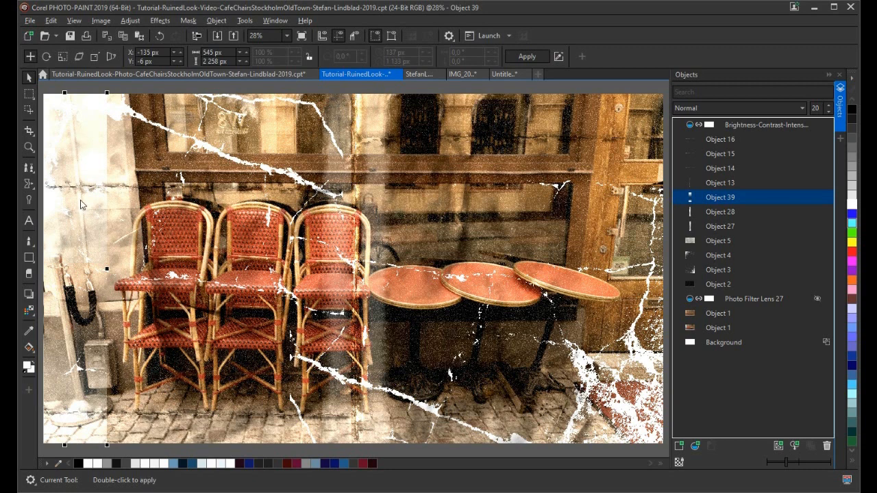
Duplicate Object 39, move the copy to the photo's right edge at about X 3469 px, and deselect it.
{"action": "right_click", "coordinate": [725, 198]}
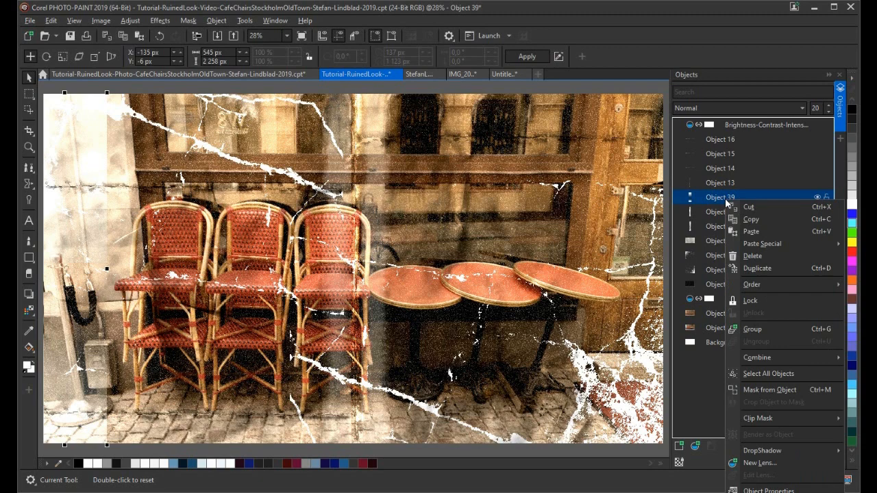
{"action": "left_click", "coordinate": [762, 267]}
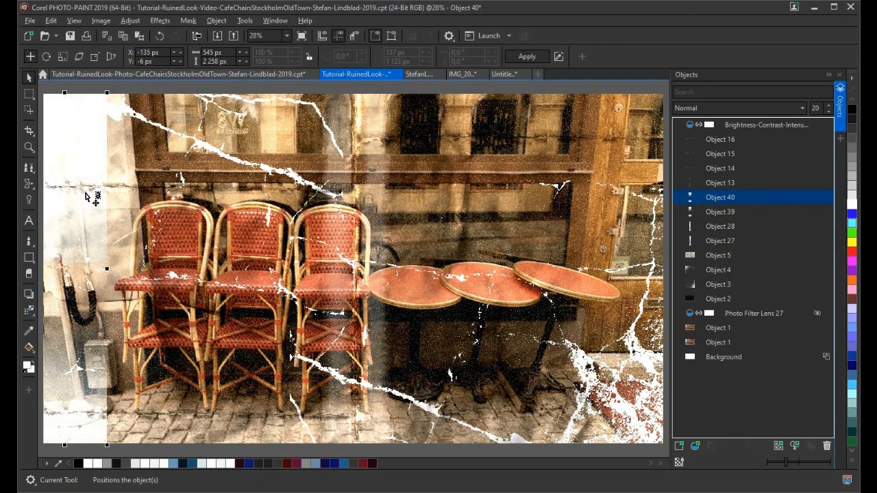
{"action": "left_click_drag", "start_coordinate": [75, 190], "coordinate": [580, 198]}
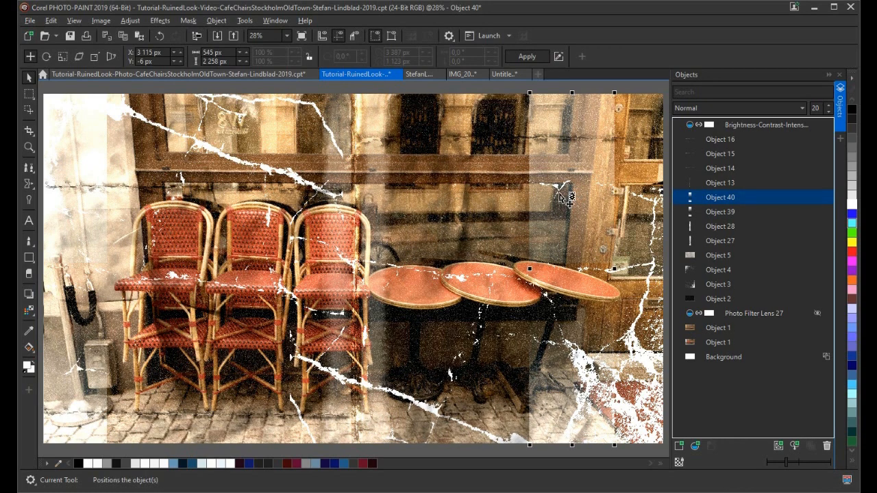
{"action": "left_click_drag", "start_coordinate": [557, 194], "coordinate": [614, 191]}
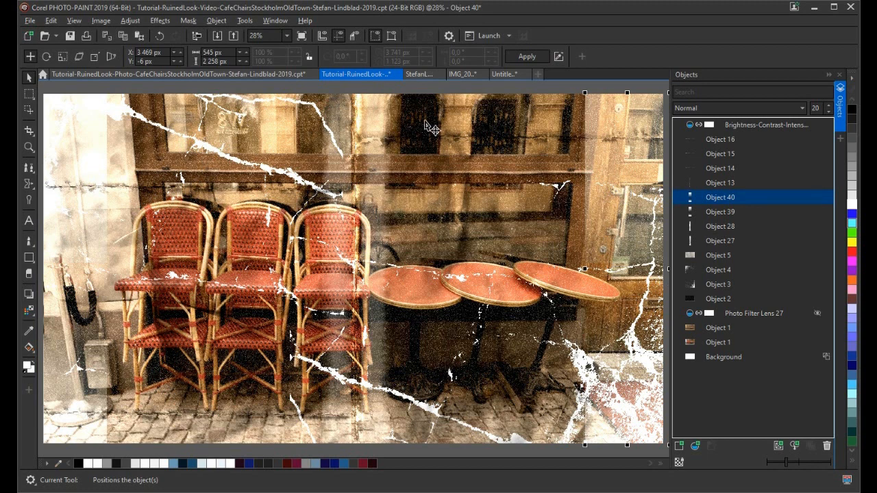
{"action": "left_click", "coordinate": [452, 89]}
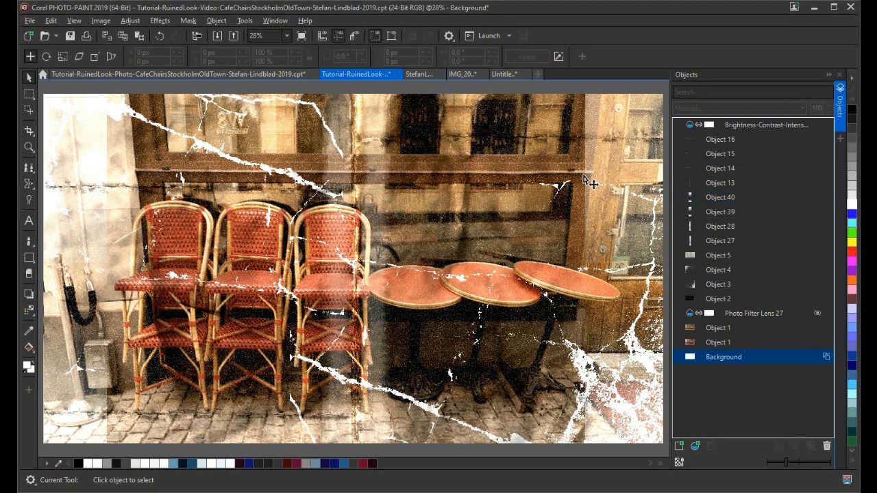
Soften the inner edge of the right edge strip, Object 40, with Eraser strokes of size 200.
{"action": "left_click", "coordinate": [710, 199]}
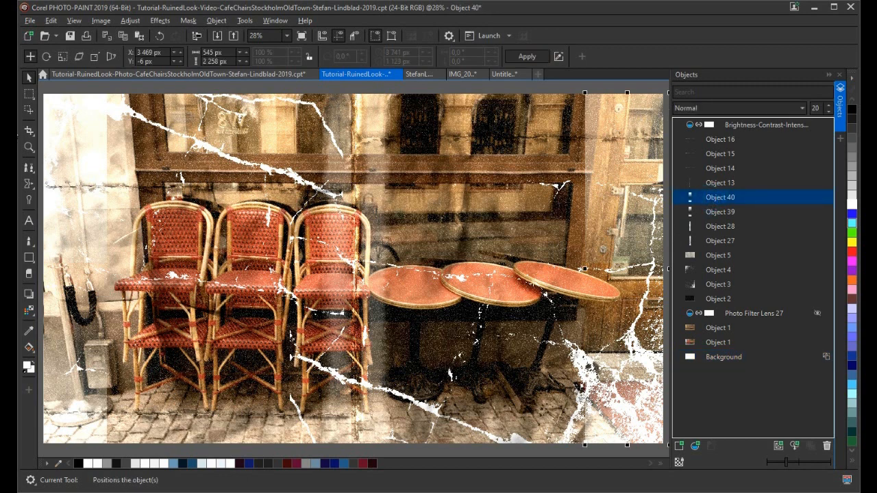
{"action": "left_click", "coordinate": [28, 274]}
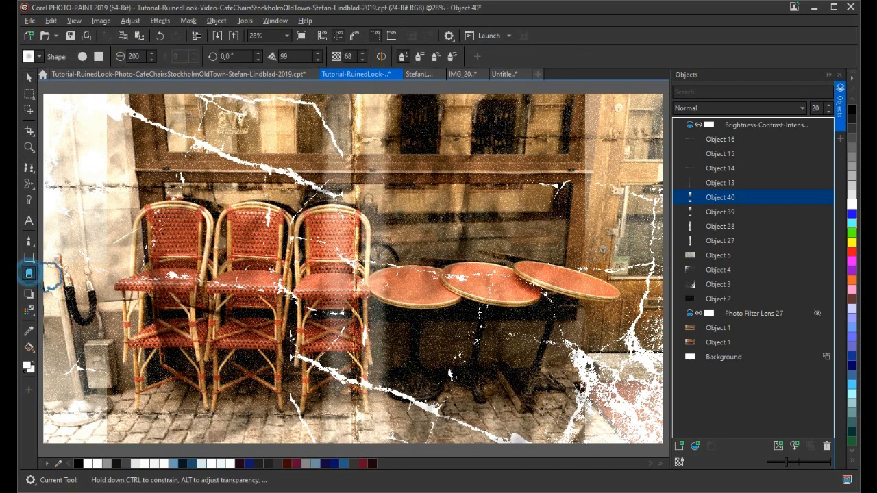
{"action": "mouse_move", "coordinate": [585, 103]}
{"action": "left_mouse_down"}
{"action": "mouse_move", "coordinate": [582, 238]}
{"action": "mouse_move", "coordinate": [575, 128]}
{"action": "mouse_move", "coordinate": [619, 289]}
{"action": "left_mouse_up"}
{"action": "mouse_move", "coordinate": [590, 256]}
{"action": "left_mouse_down"}
{"action": "mouse_move", "coordinate": [583, 245]}
{"action": "mouse_move", "coordinate": [583, 445]}
{"action": "mouse_move", "coordinate": [561, 208]}
{"action": "left_mouse_up"}
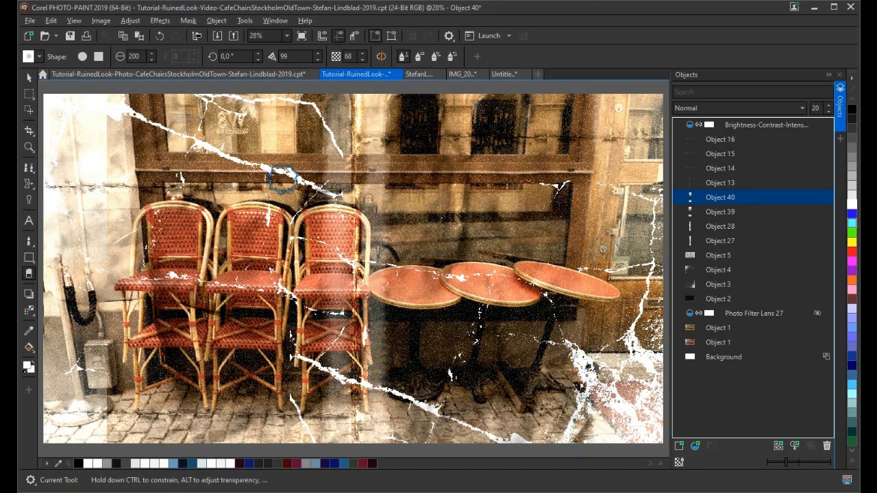
Reorder Objects 40 and 39 directly below Object 28 and soften Object 39's inner edge with downward Eraser strokes.
{"action": "left_click_drag", "start_coordinate": [716, 212], "coordinate": [716, 232]}
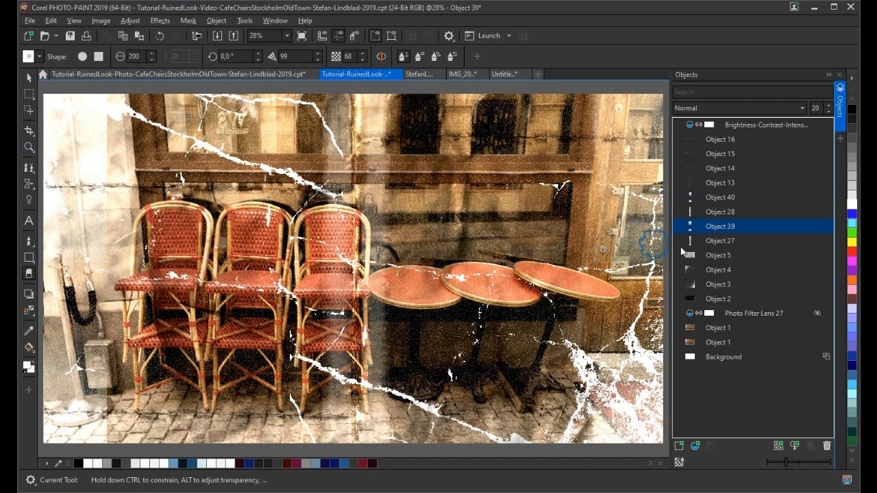
{"action": "left_click_drag", "start_coordinate": [723, 198], "coordinate": [719, 225]}
{"action": "left_click", "coordinate": [714, 228]}
{"action": "left_click_drag", "start_coordinate": [112, 90], "coordinate": [110, 141]}
{"action": "left_click_drag", "start_coordinate": [123, 110], "coordinate": [125, 147]}
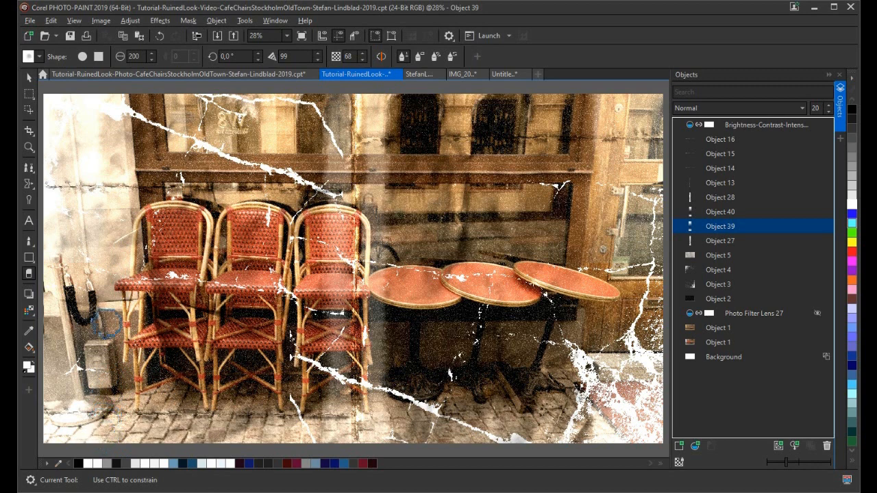
Leave the Eraser, collapse the object list and deselect everything to view the whole photo.
{"action": "key", "text": "space"}
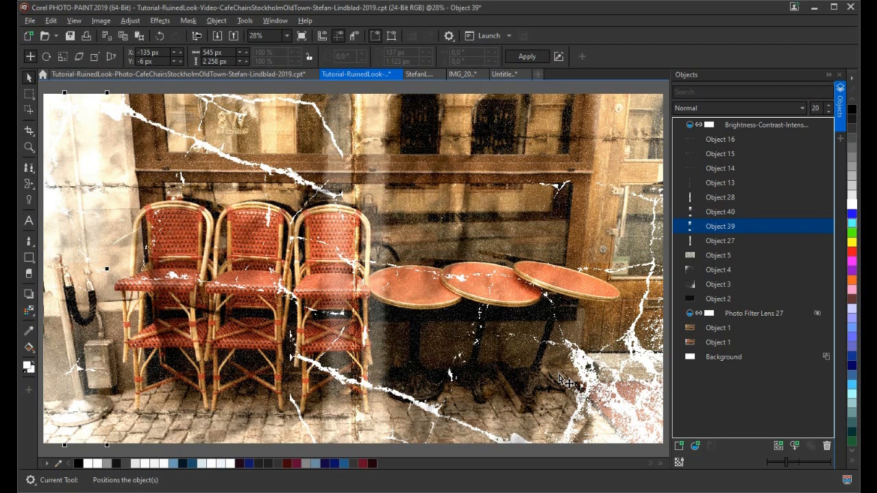
{"action": "left_click", "coordinate": [568, 442]}
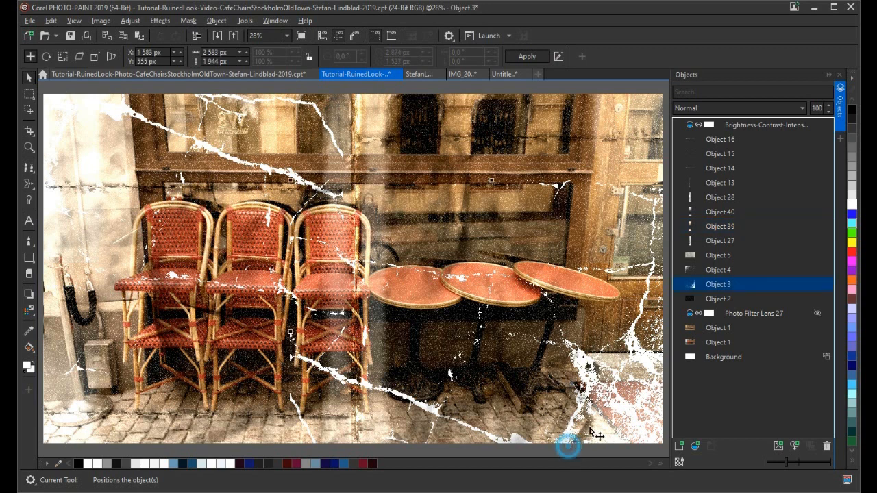
{"action": "left_click", "coordinate": [829, 74]}
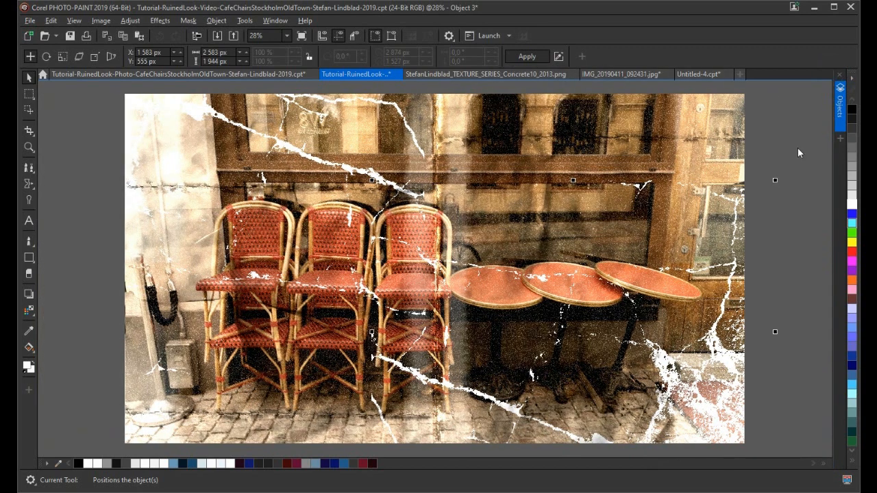
{"action": "left_click", "coordinate": [804, 160]}
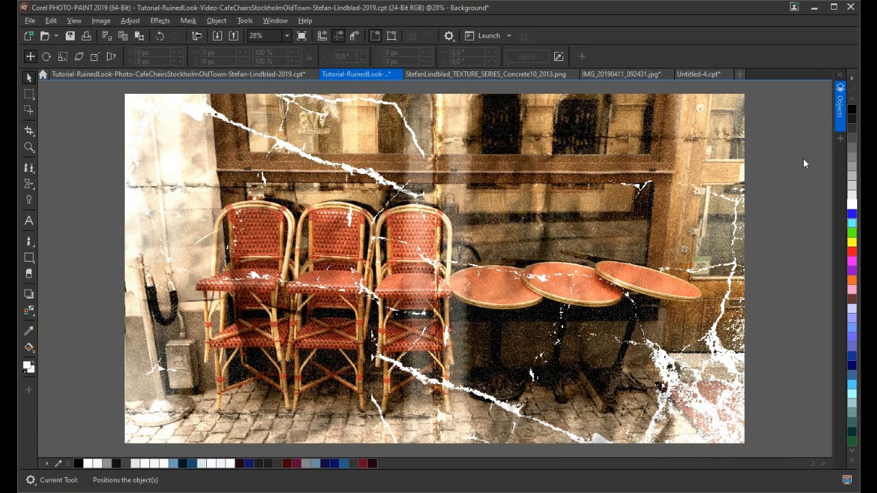